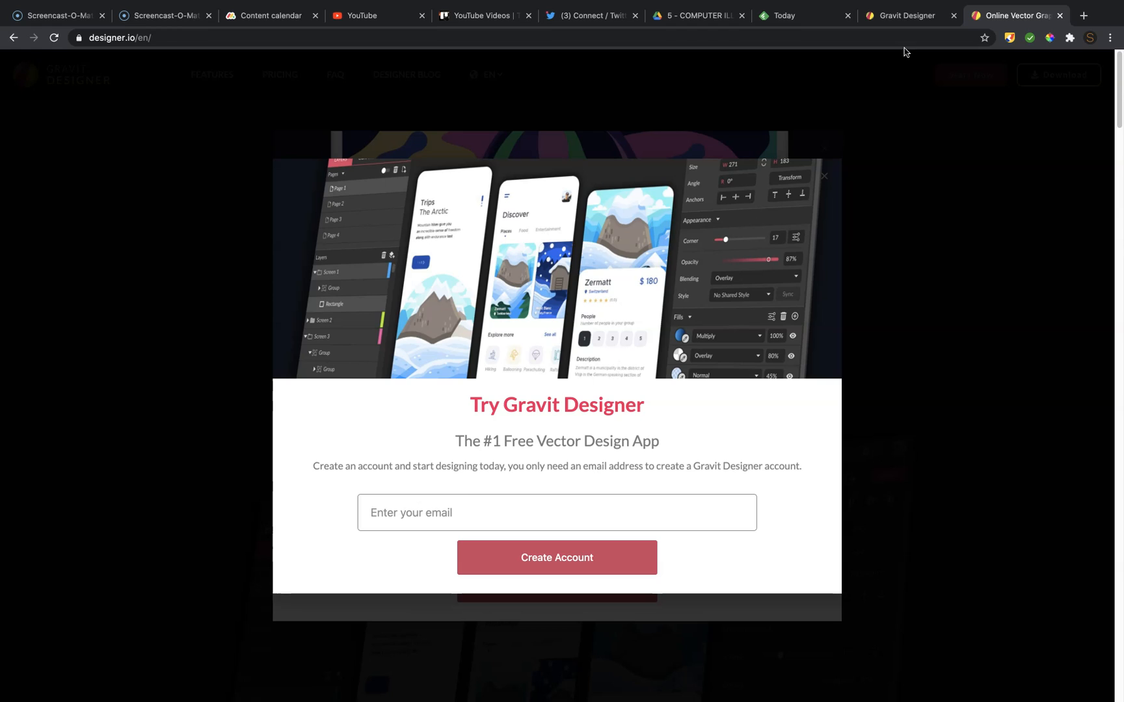
# Switch to the Gravit Designer editor and review the preset sizes for print, web and social media designs
pyautogui.click(909, 25)
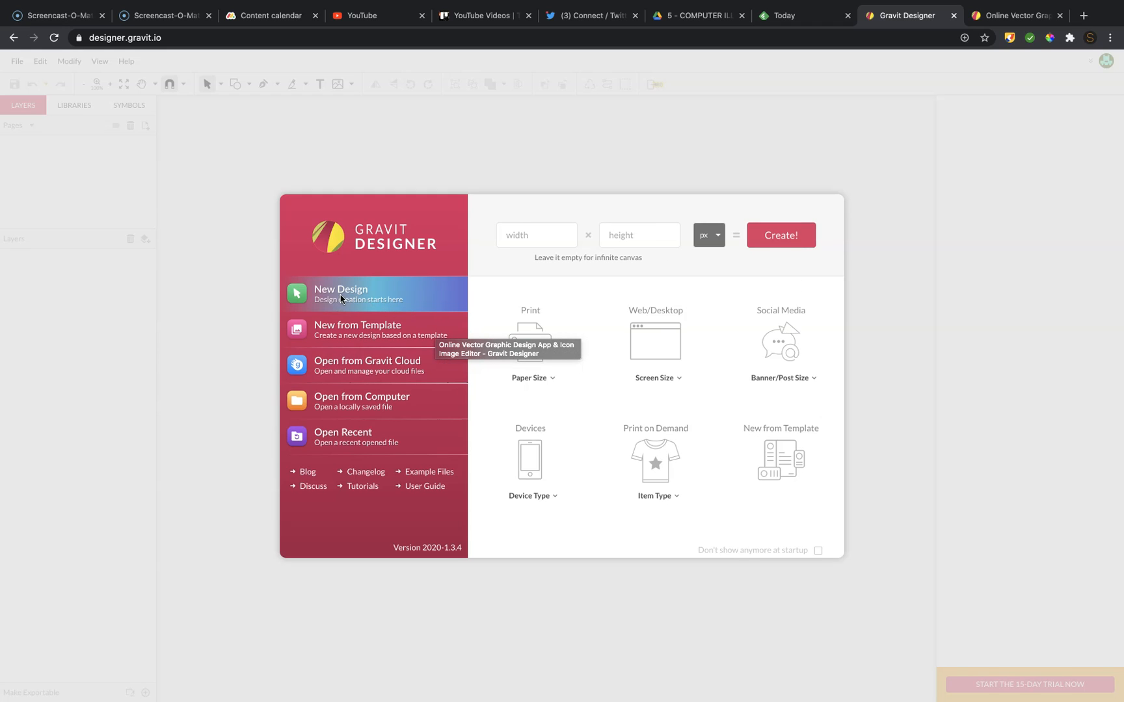
pyautogui.click(538, 331)
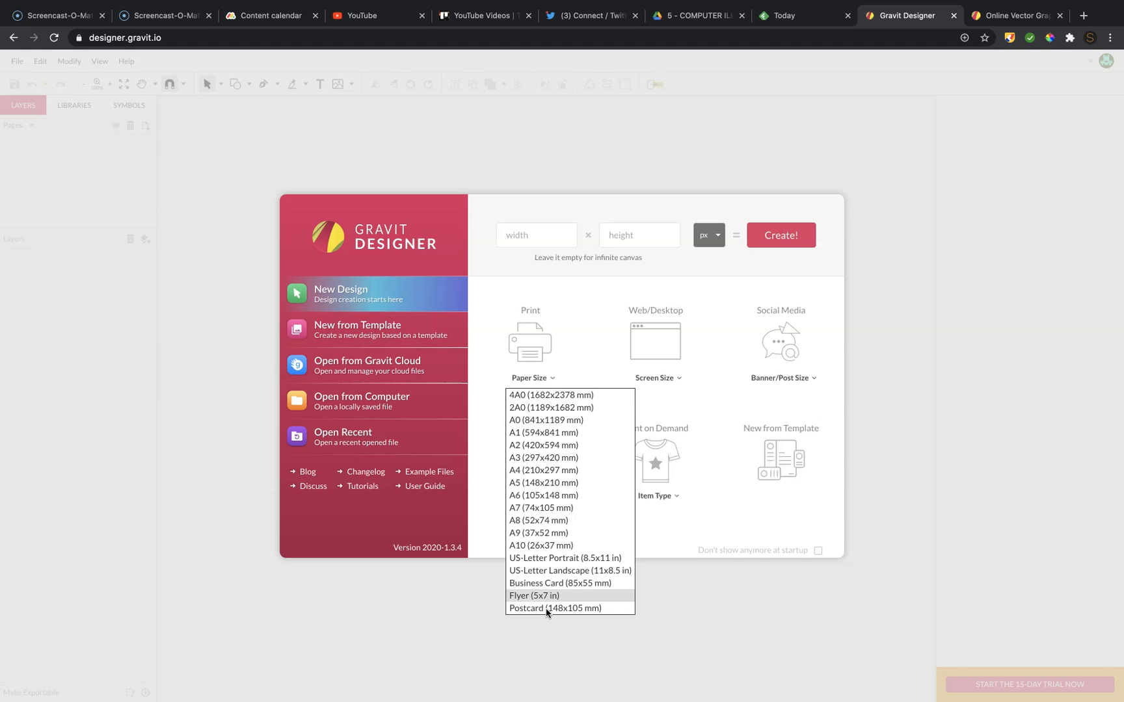
pyautogui.click(676, 352)
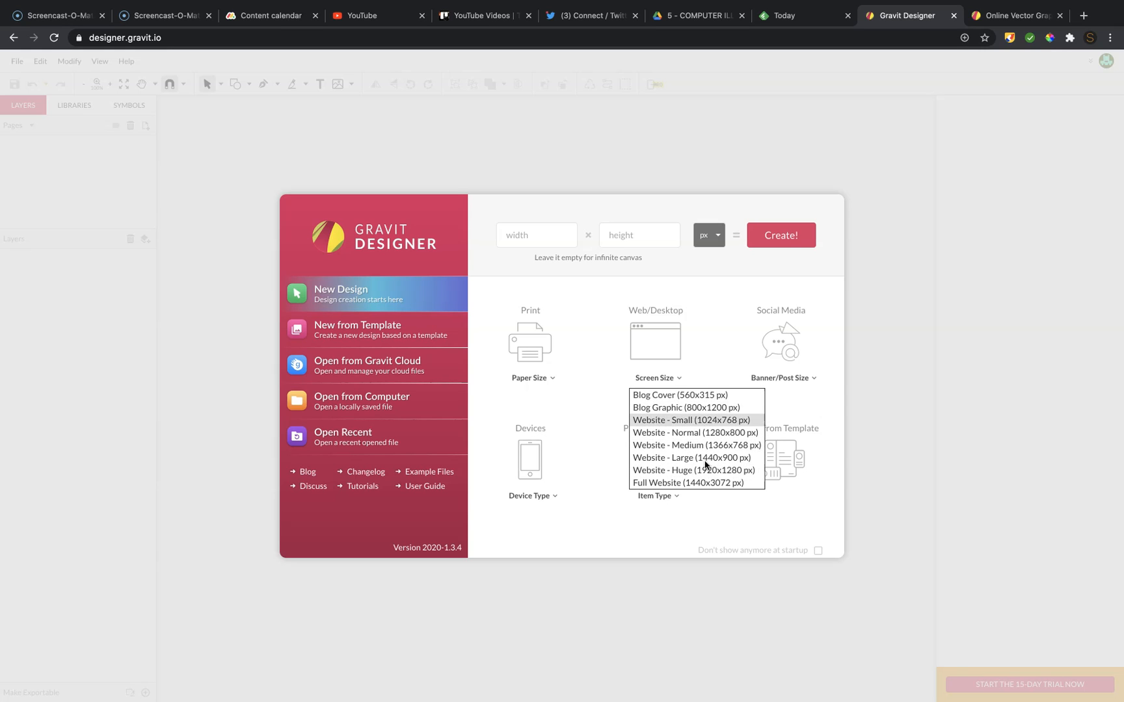
pyautogui.click(717, 328)
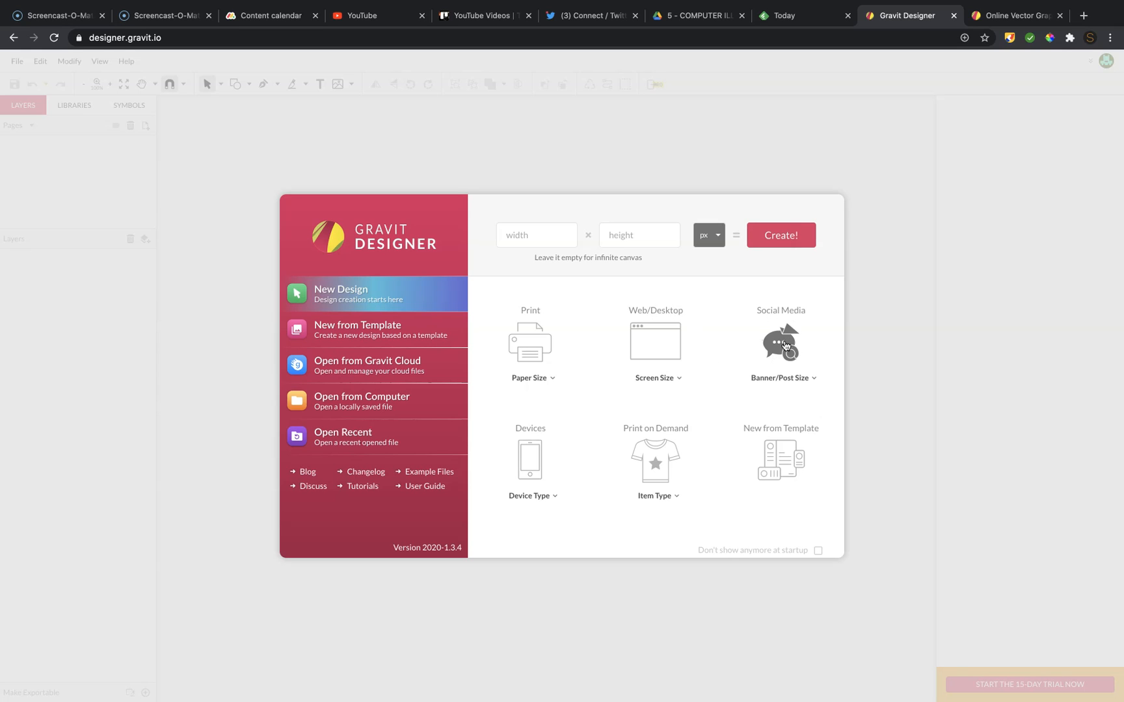
pyautogui.click(794, 371)
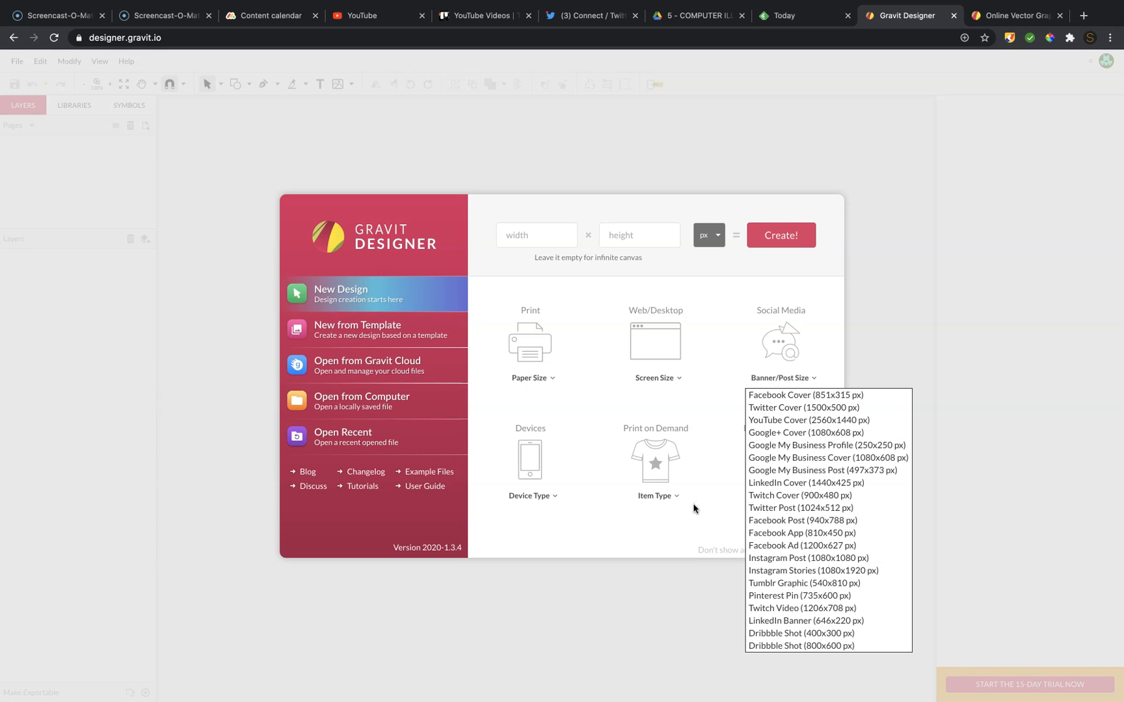
# Create a new design from the Web/Desktop preset Website - Small (1024x768 px)
pyautogui.click(653, 520)
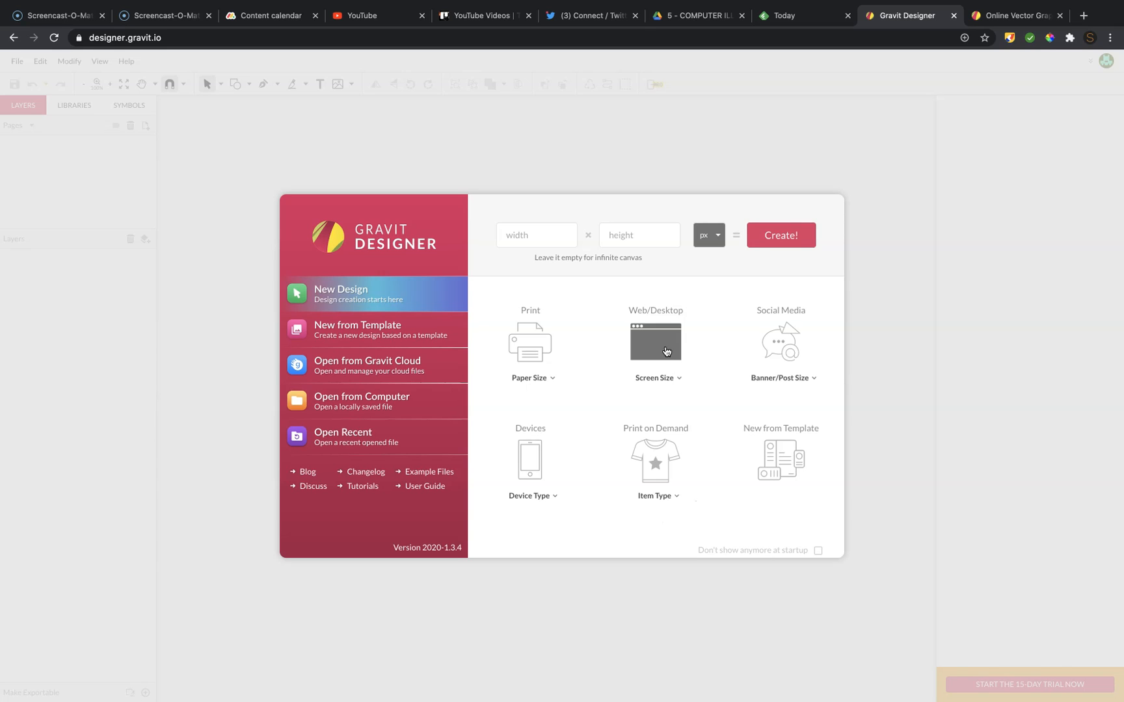
pyautogui.click(666, 354)
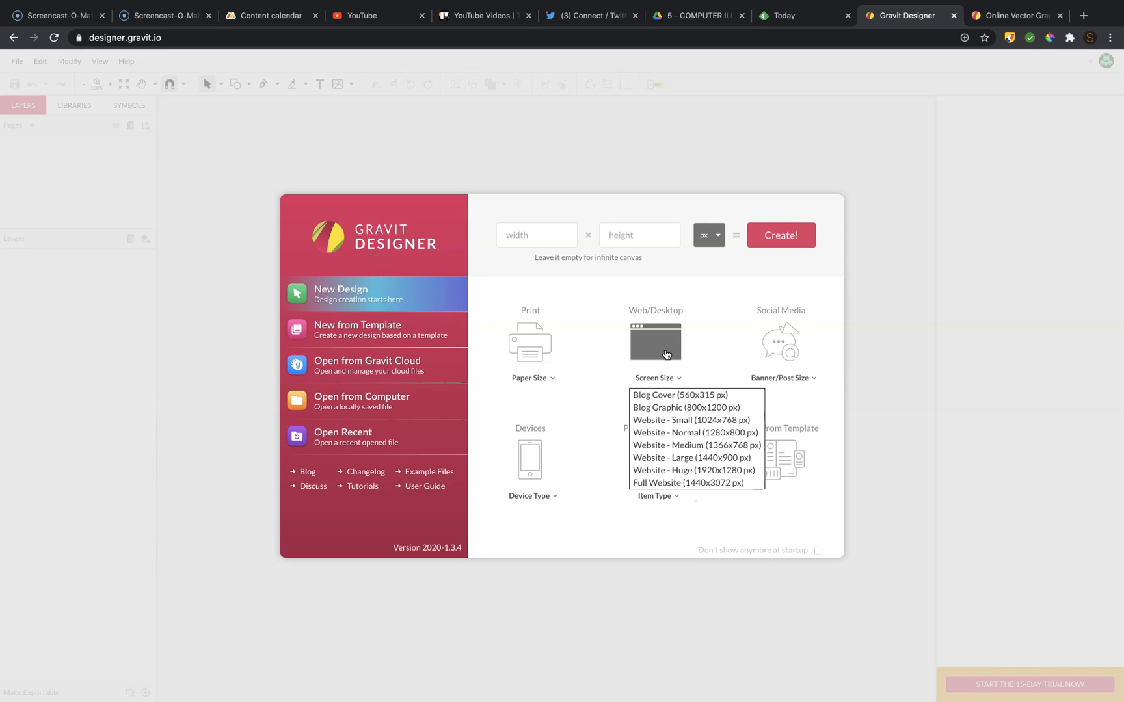
pyautogui.click(681, 423)
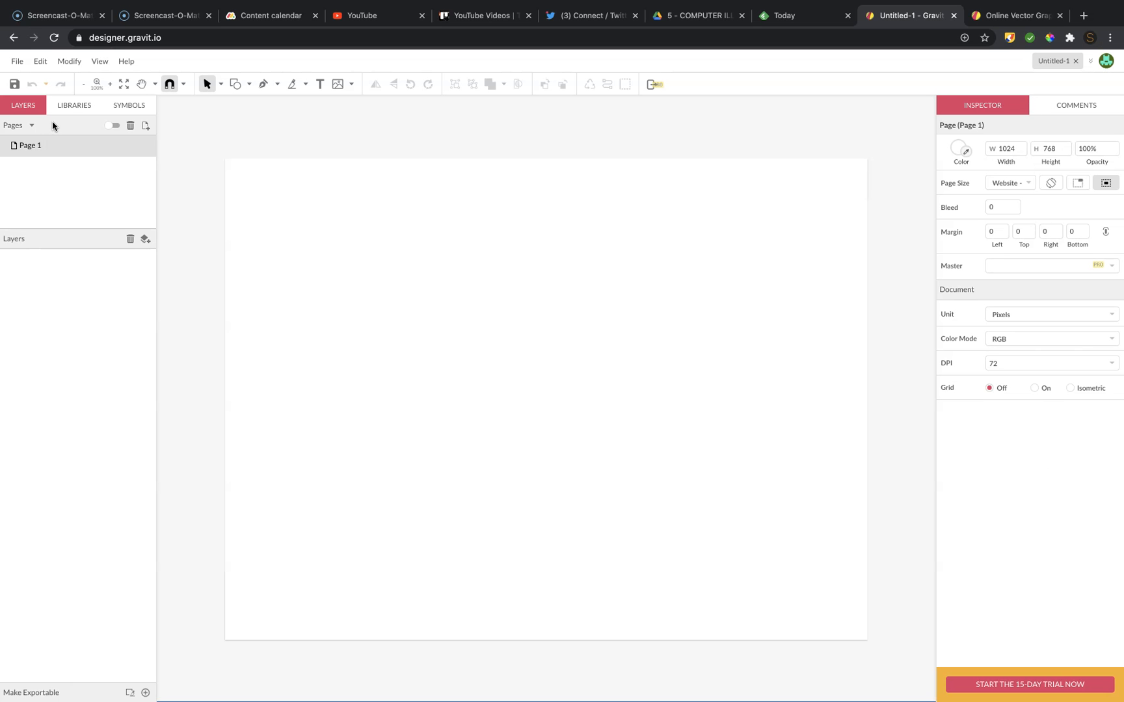
# Zoom the canvas to 300% and return it to the original view
pyautogui.click(102, 61)
pyautogui.click(104, 62)
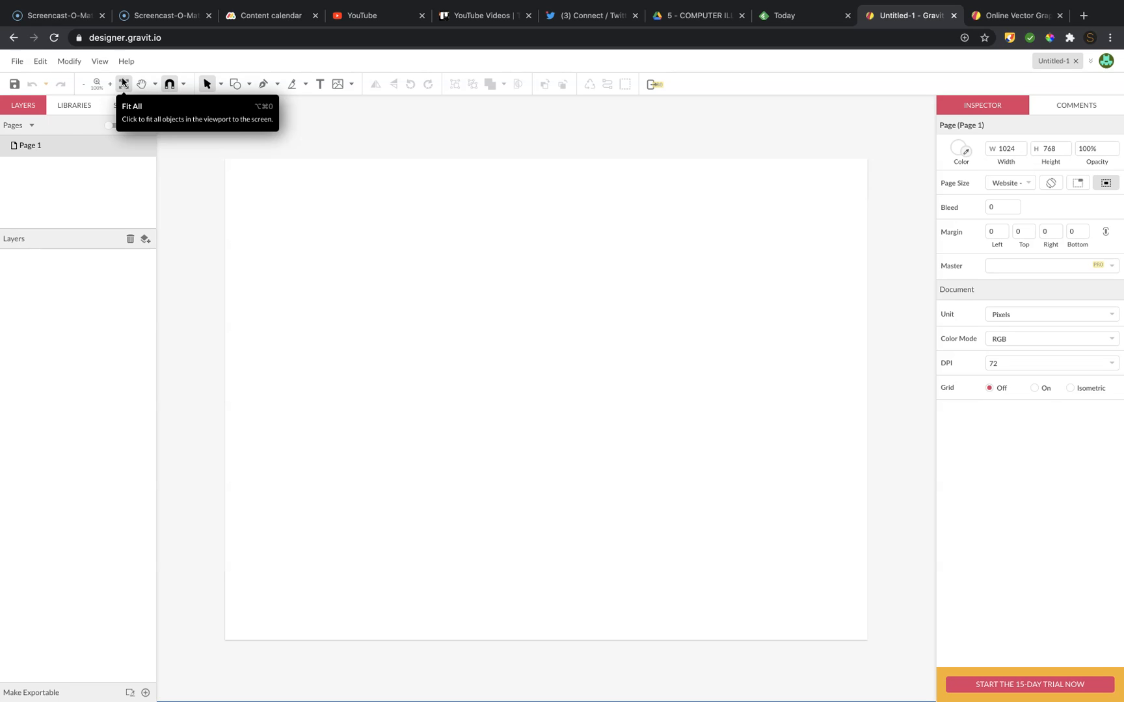
pyautogui.click(97, 84)
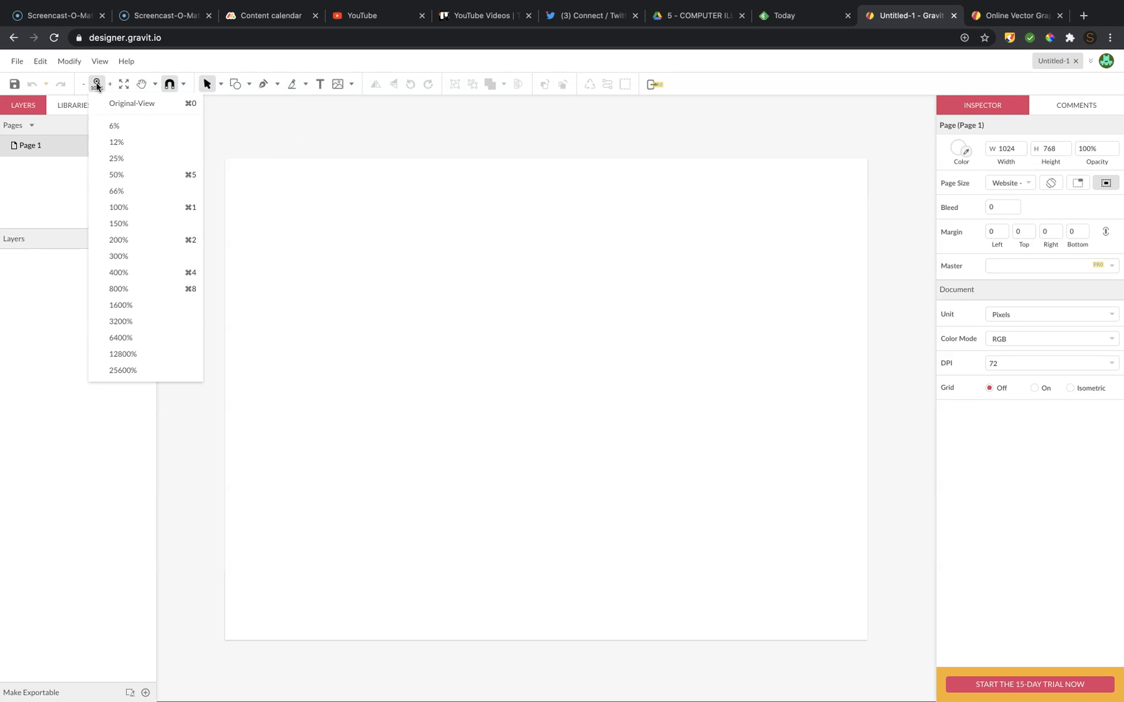
pyautogui.click(127, 257)
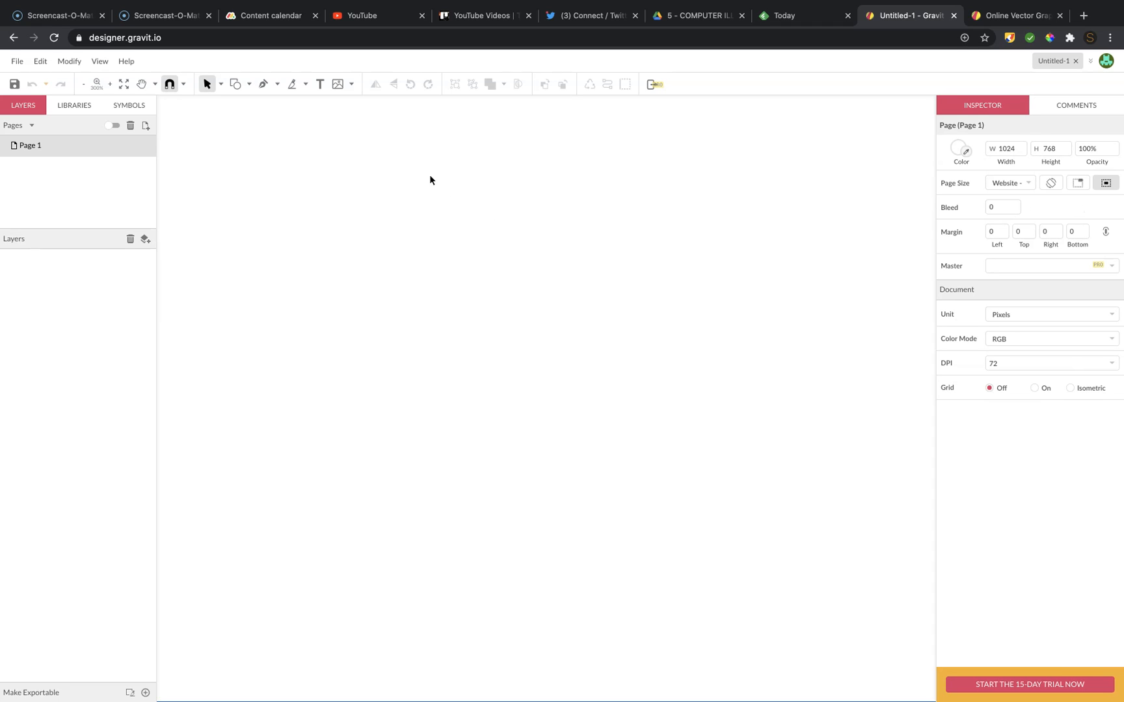
pyautogui.press('super+0')
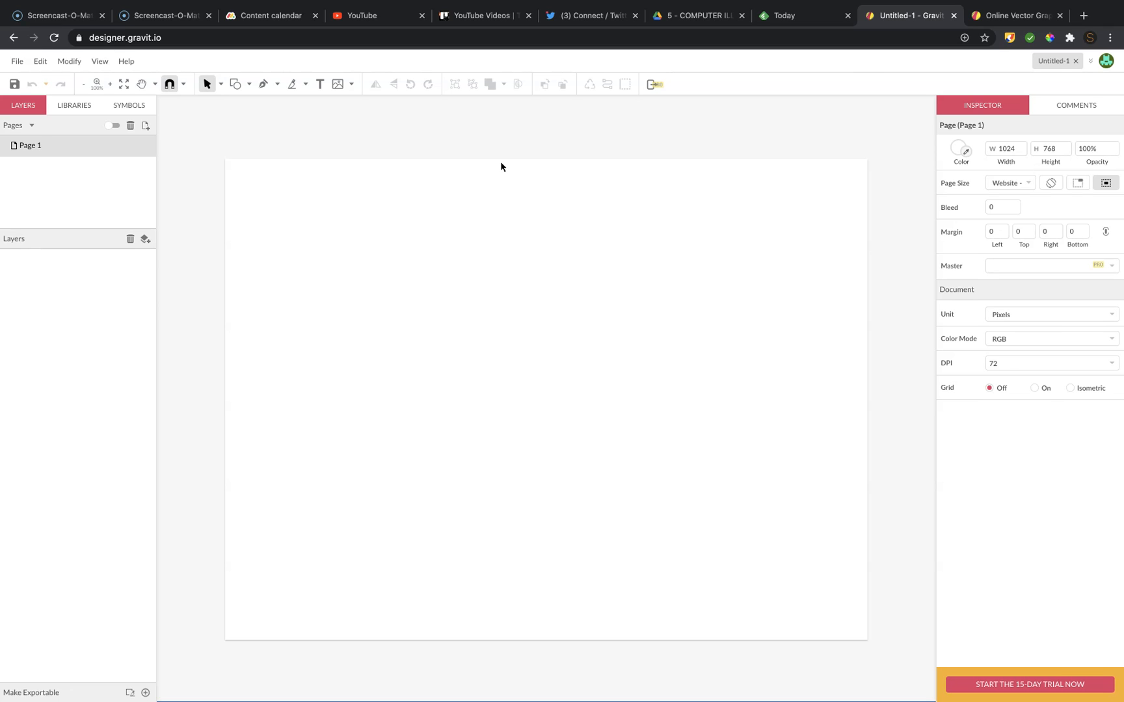
# Activate the Line tool and open its online documentation
pyautogui.click(249, 83)
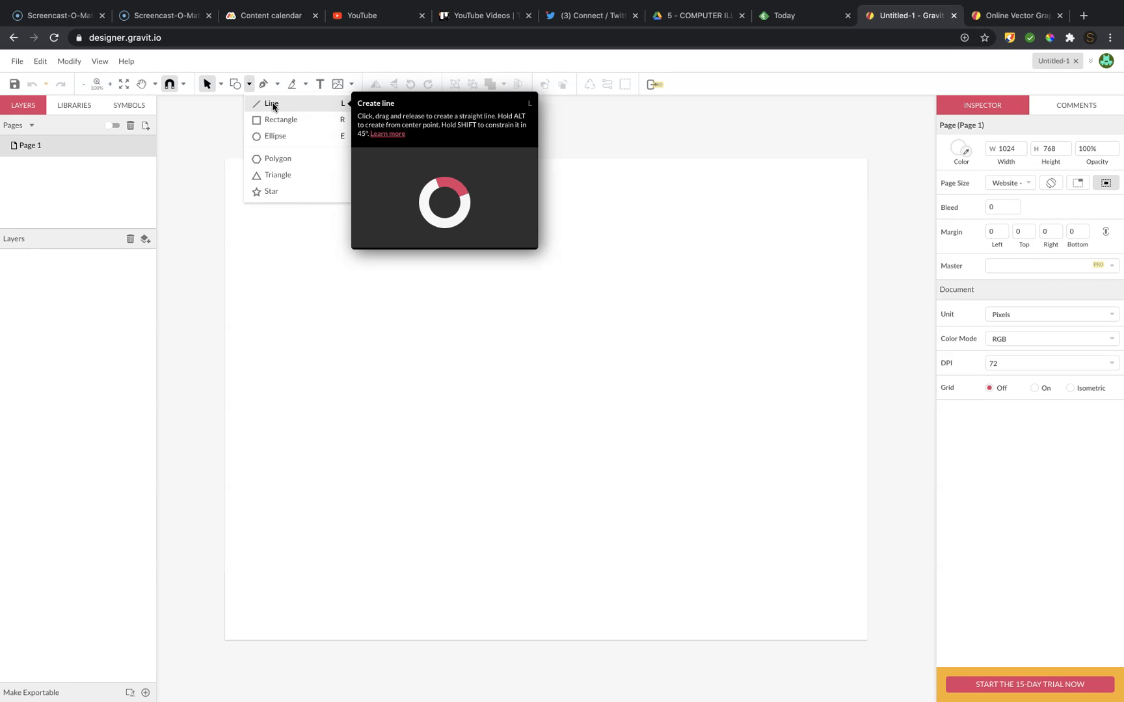
pyautogui.click(272, 103)
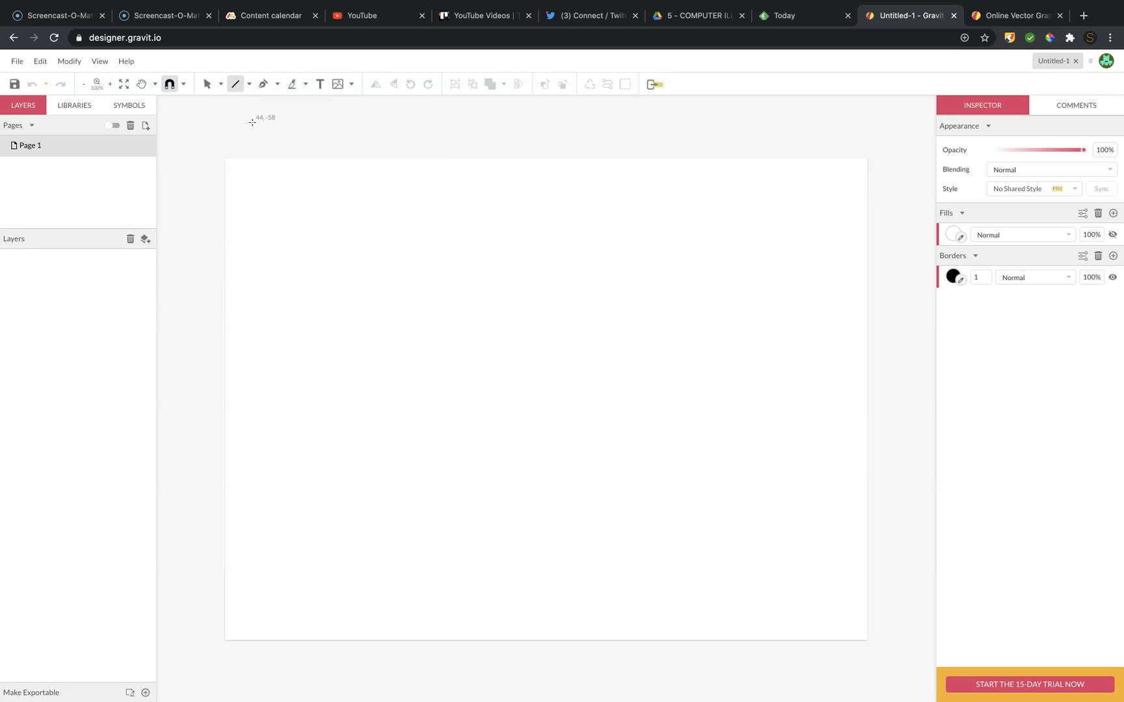
pyautogui.click(249, 85)
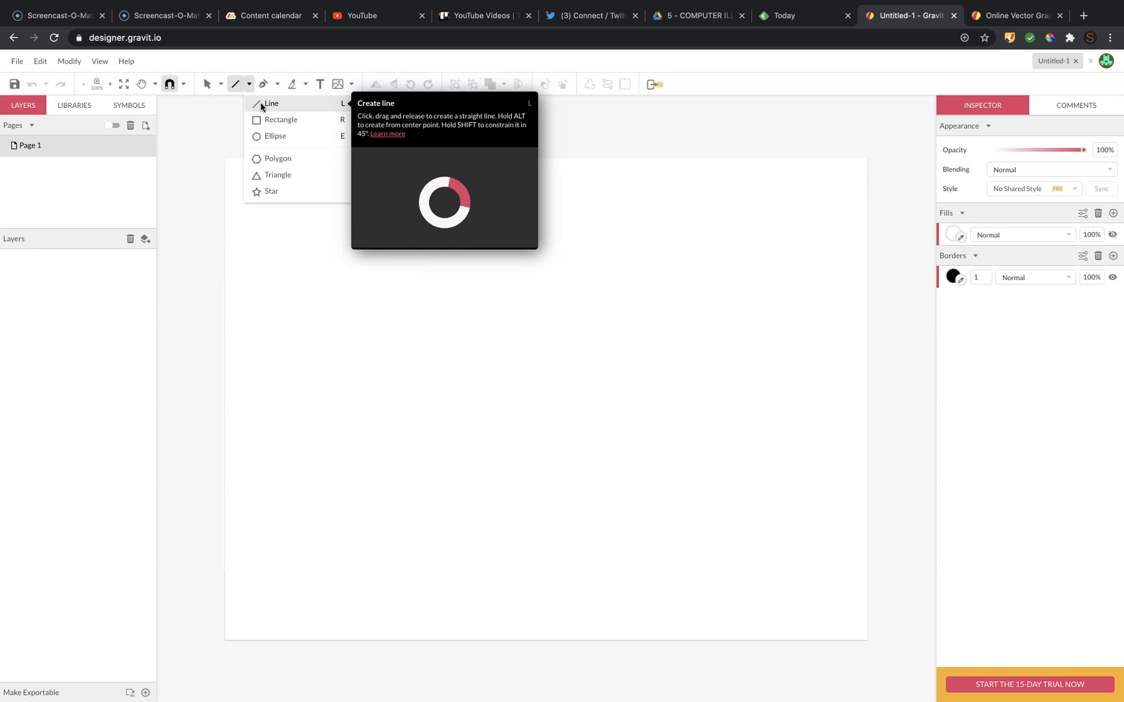
pyautogui.click(388, 134)
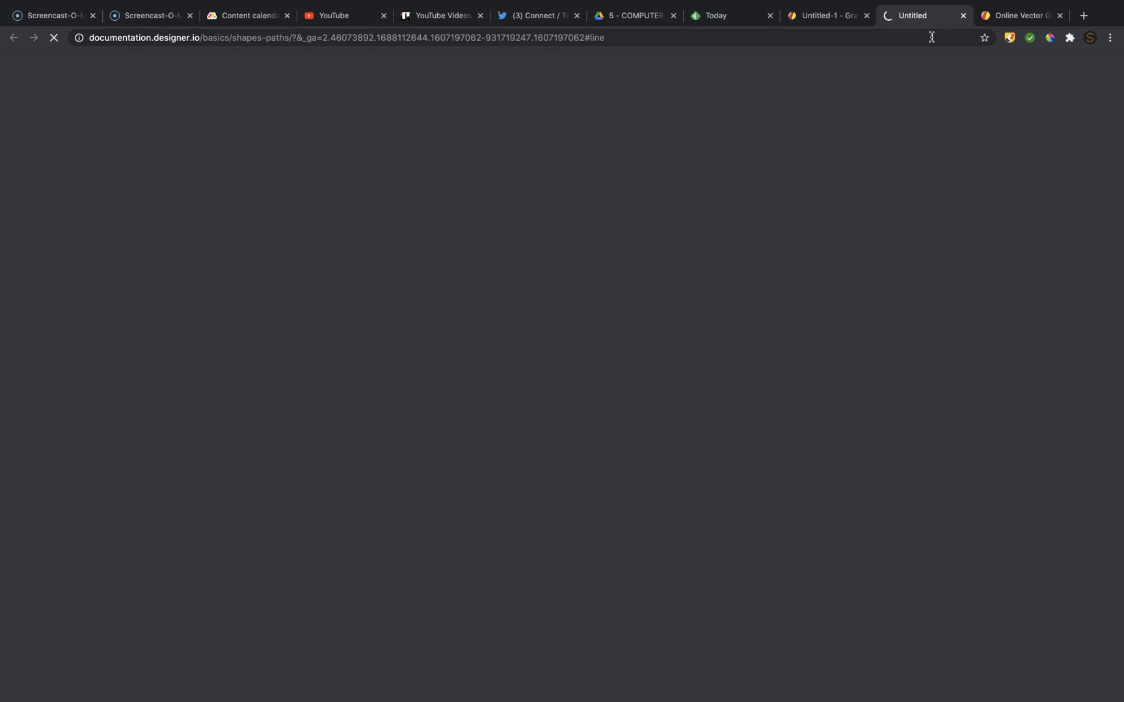
# Look through the Shapes & Paths documentation, covering the corner options and the Line tool section
pyautogui.scroll(6, 732, 251)
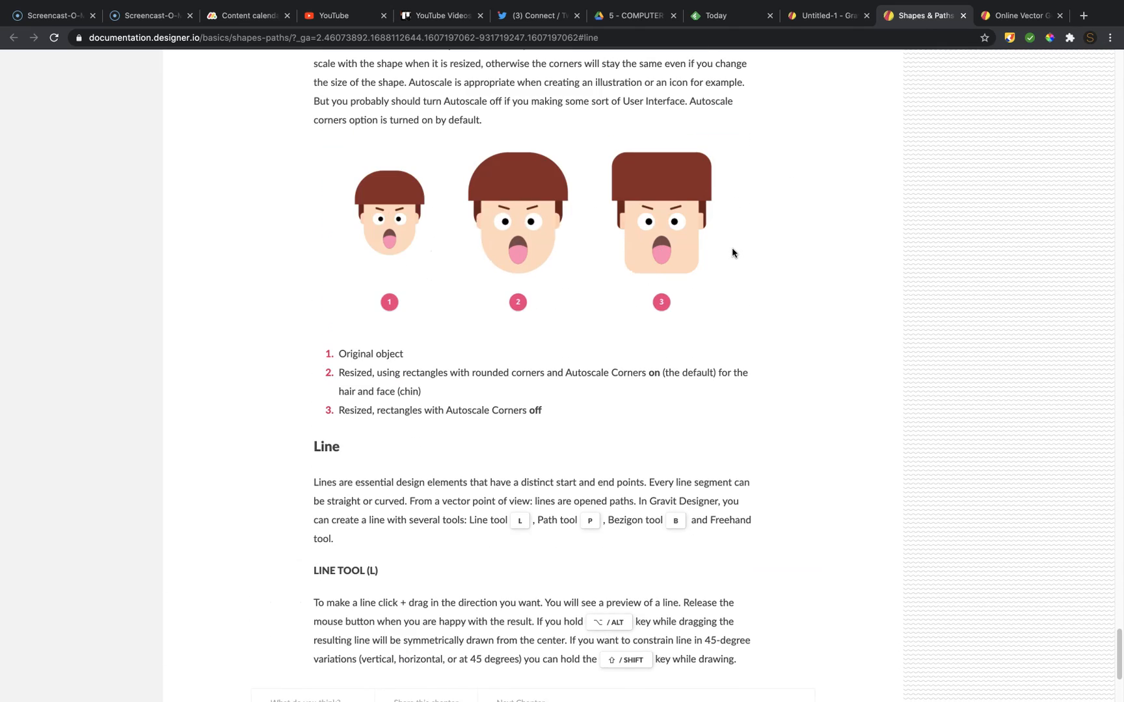
pyautogui.rightClick(731, 252)
pyautogui.click(768, 236)
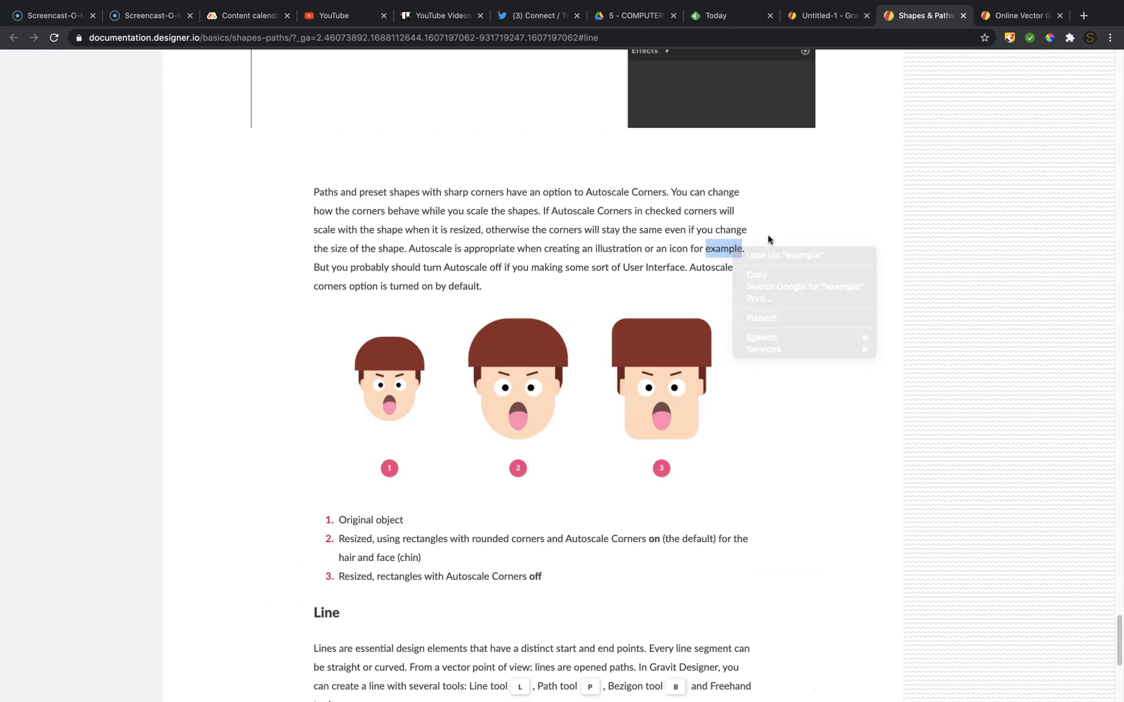
pyautogui.scroll(11, 752, 247)
pyautogui.scroll(-12, 752, 247)
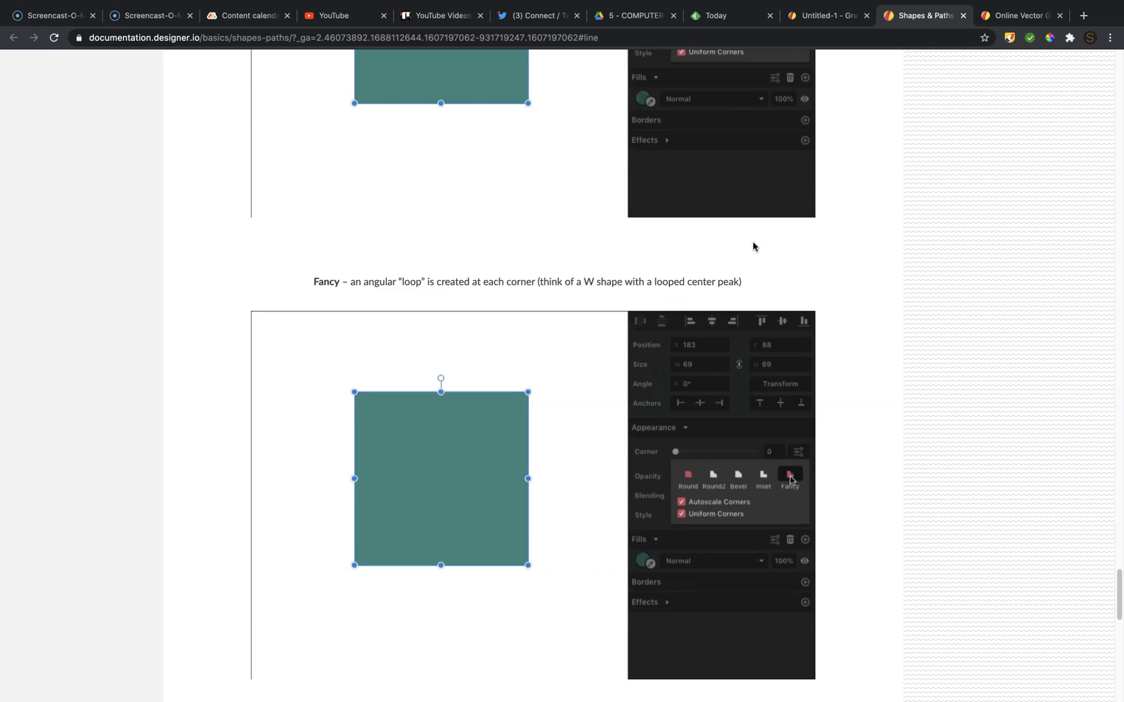
pyautogui.scroll(-3, 753, 246)
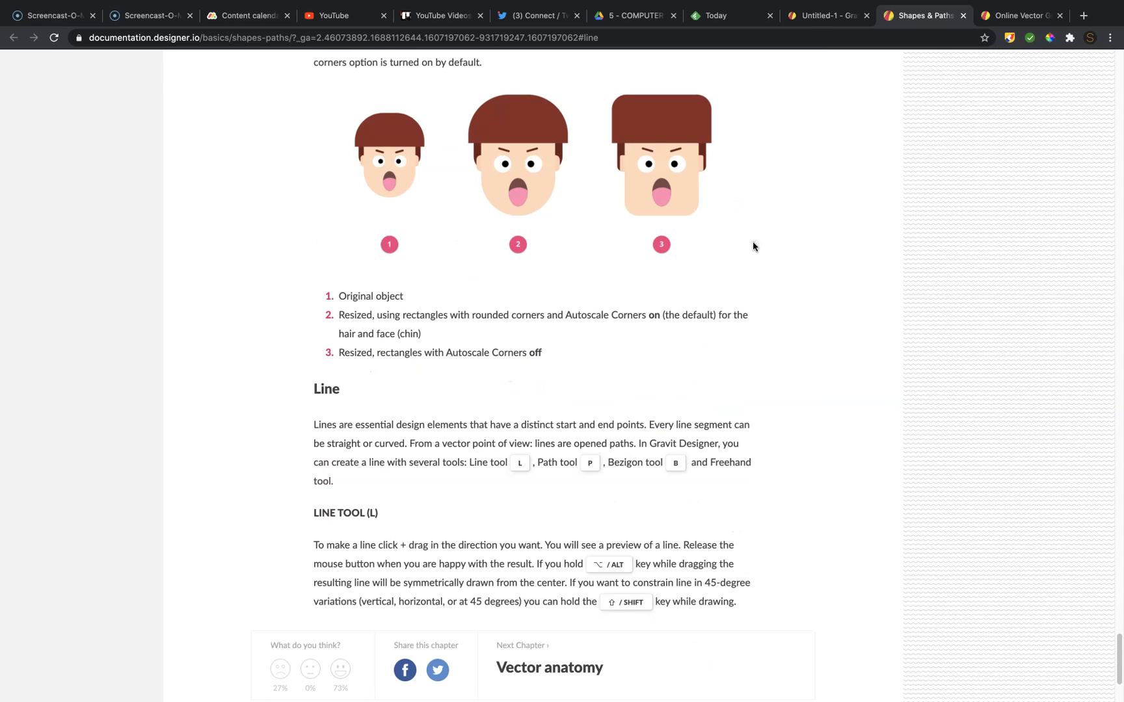
# Return to the Gravit Designer document and draw a straight horizontal line about 475 px long near the page's upper edge
pyautogui.click(835, 19)
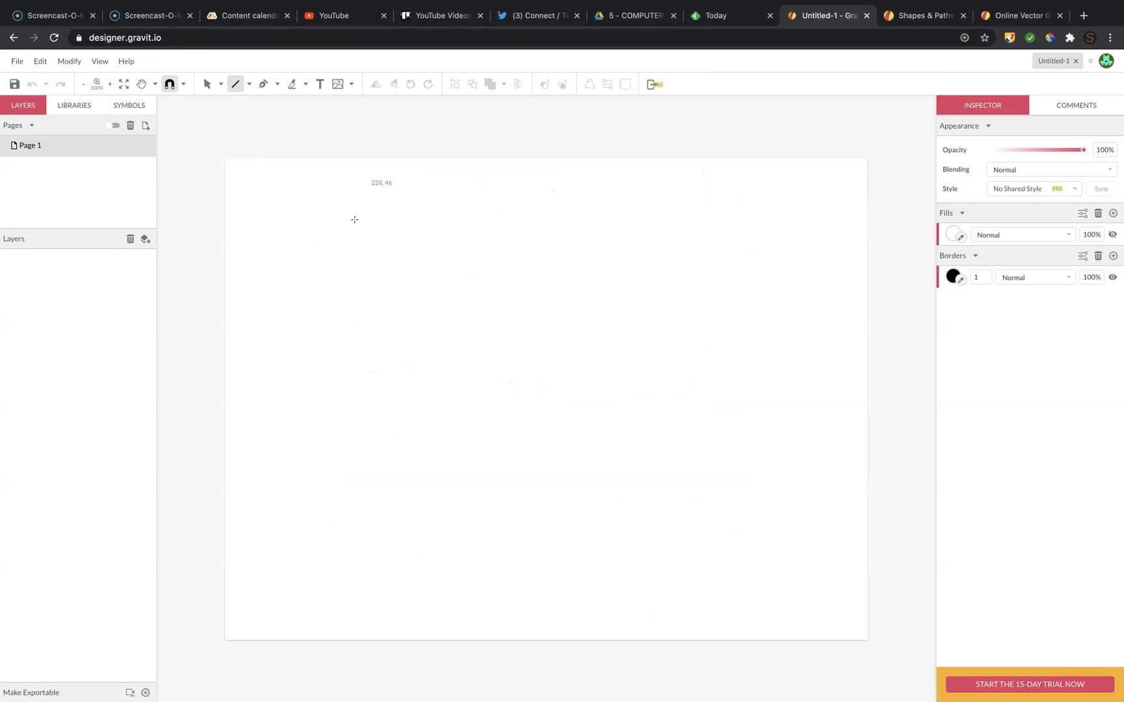
pyautogui.moveTo(282, 221); pyautogui.dragTo(494, 218)
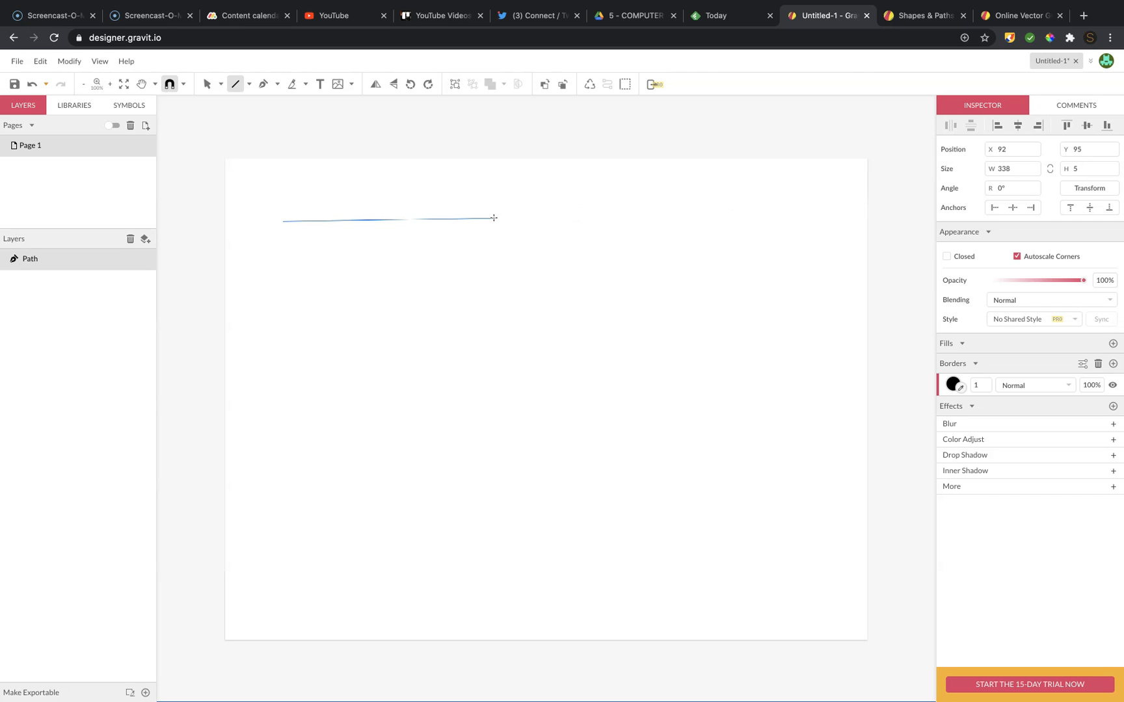
pyautogui.press('shift')
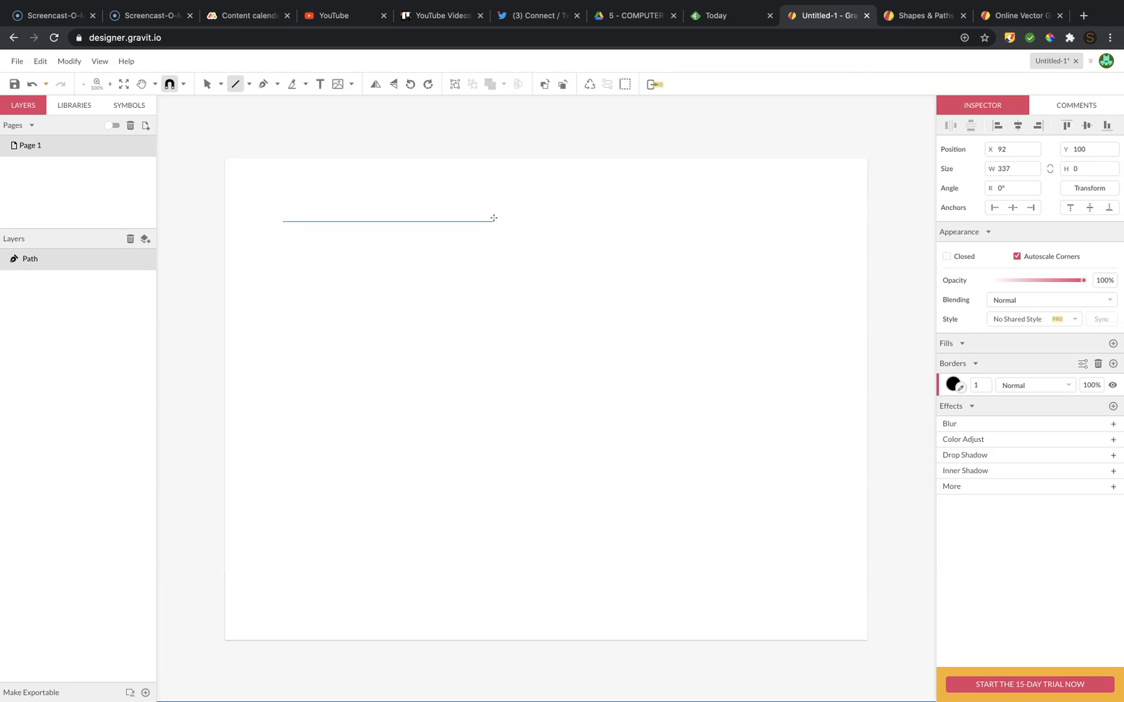
pyautogui.moveTo(519, 219); pyautogui.dragTo(670, 214)
pyautogui.moveTo(685, 223); pyautogui.dragTo(669, 265)
pyautogui.moveTo(664, 314)
pyautogui.mouseDown()
pyautogui.moveTo(587, 457)
pyautogui.moveTo(387, 344)
pyautogui.moveTo(385, 308)
pyautogui.moveTo(411, 323)
pyautogui.moveTo(319, 383)
pyautogui.moveTo(412, 353)
pyautogui.moveTo(471, 243)
pyautogui.moveTo(578, 222)
pyautogui.mouseUp()
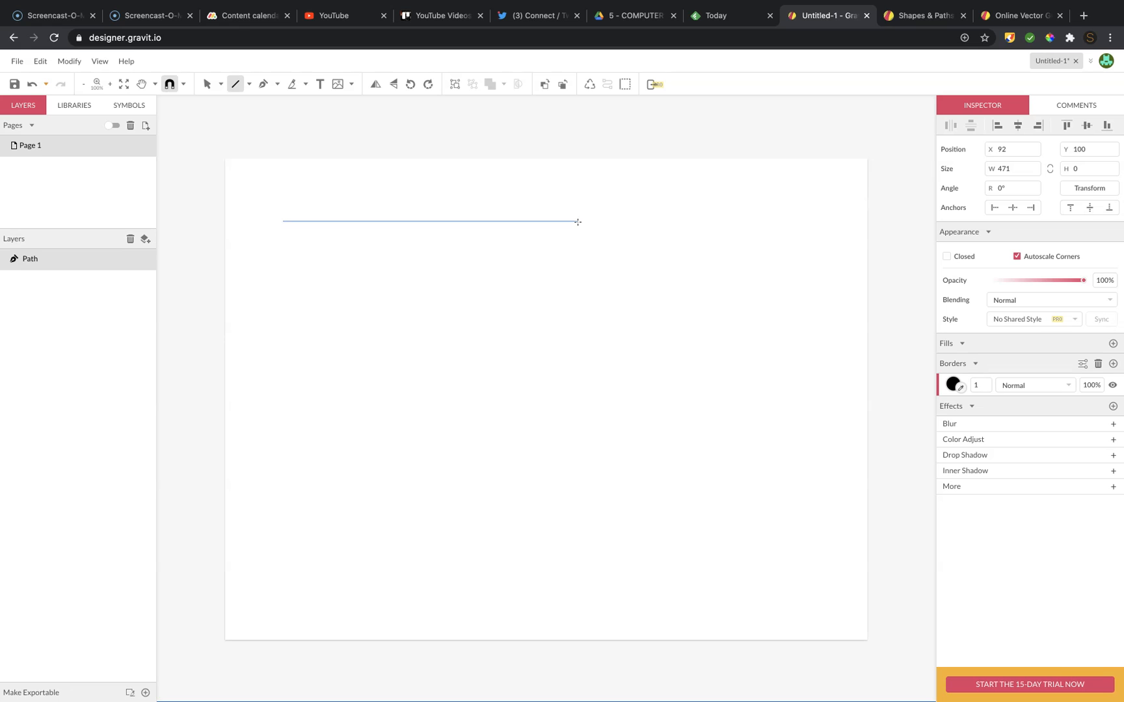
pyautogui.press('v')
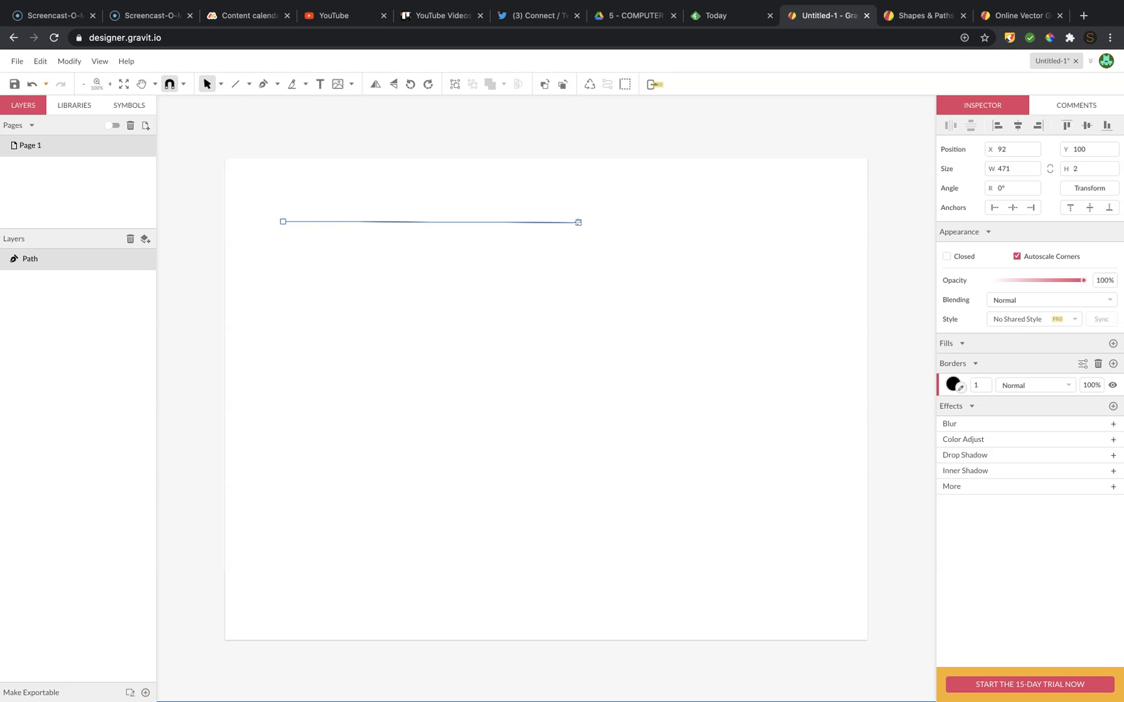
pyautogui.moveTo(579, 222); pyautogui.dragTo(581, 219)
pyautogui.click(622, 217)
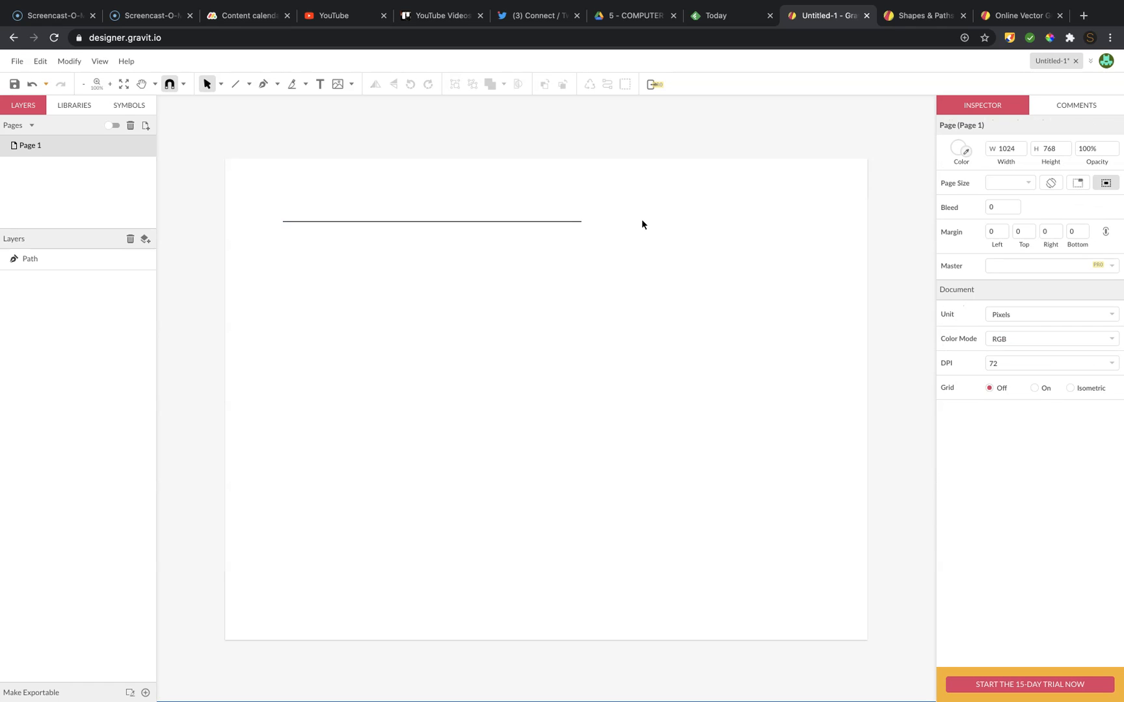
# Set the horizontal line's border colour to red (#FF0000)
pyautogui.click(583, 222)
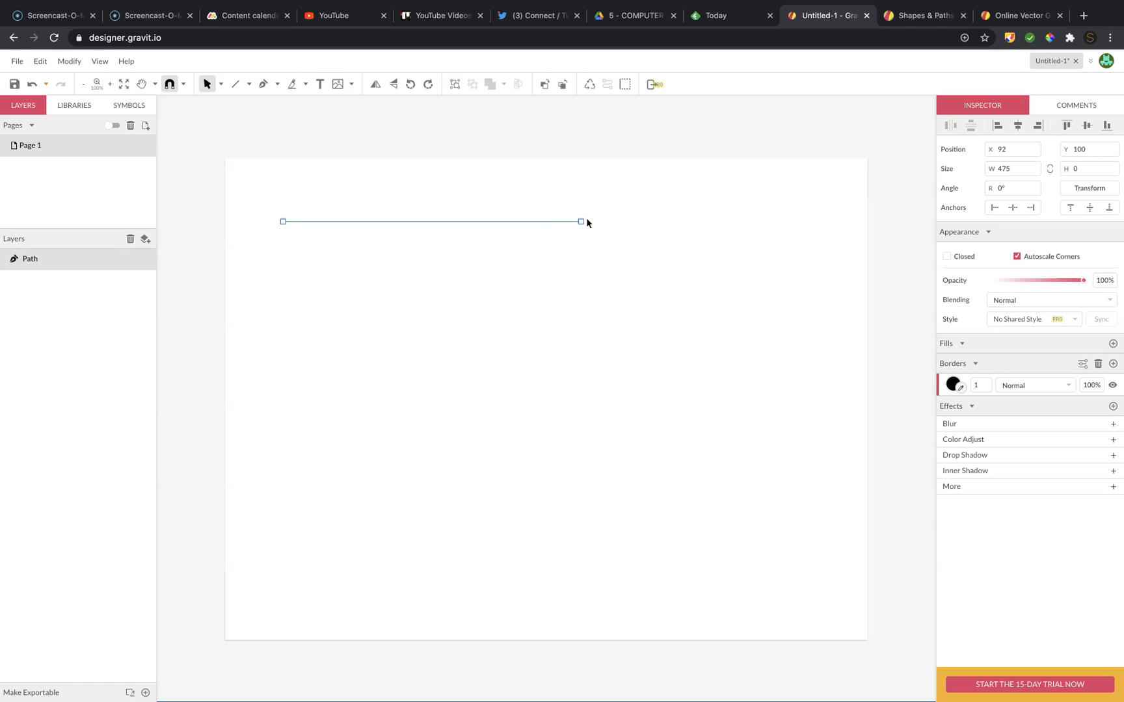
pyautogui.click(952, 385)
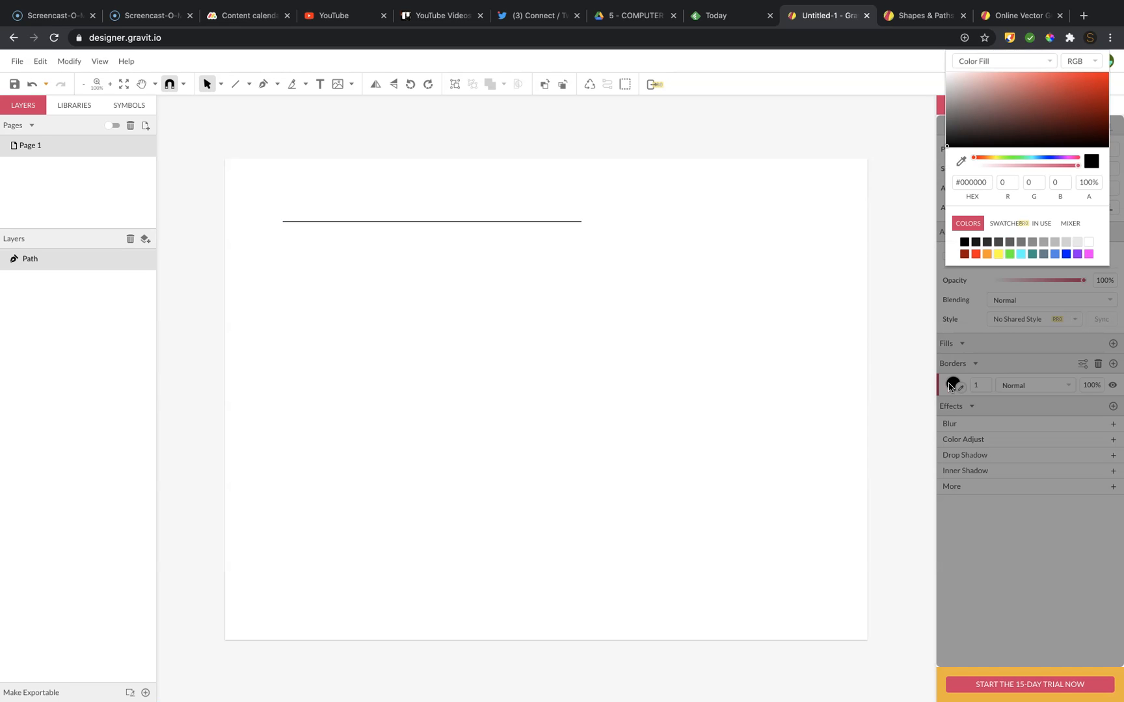
pyautogui.click(975, 254)
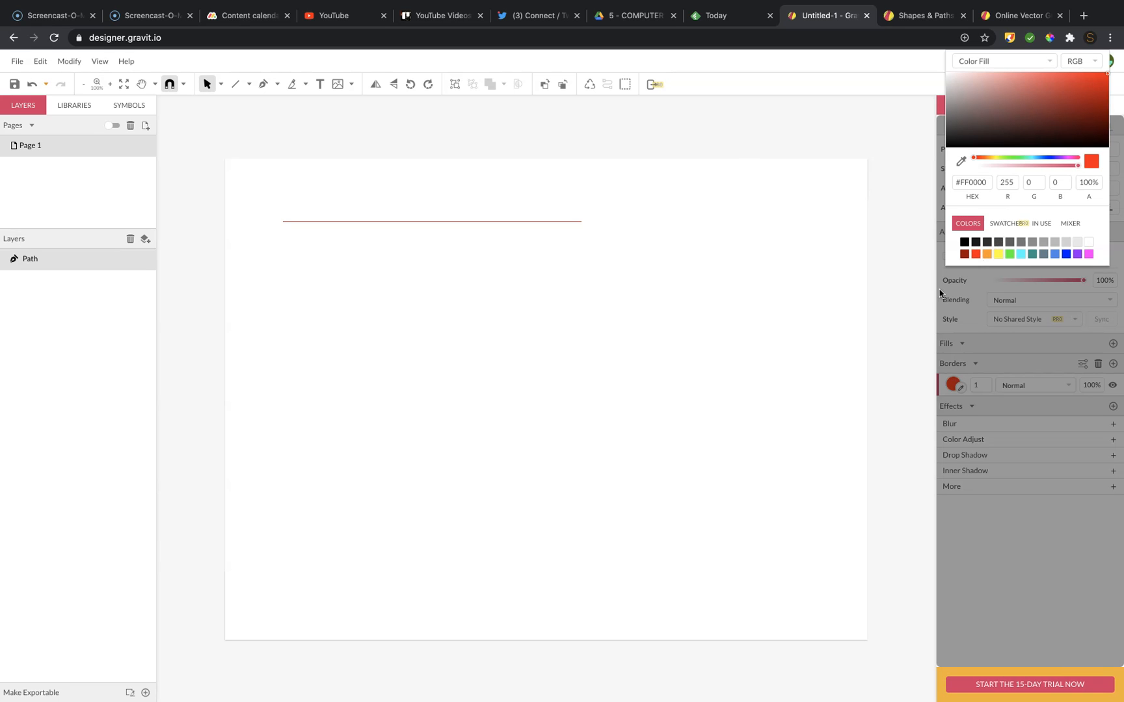
pyautogui.click(995, 401)
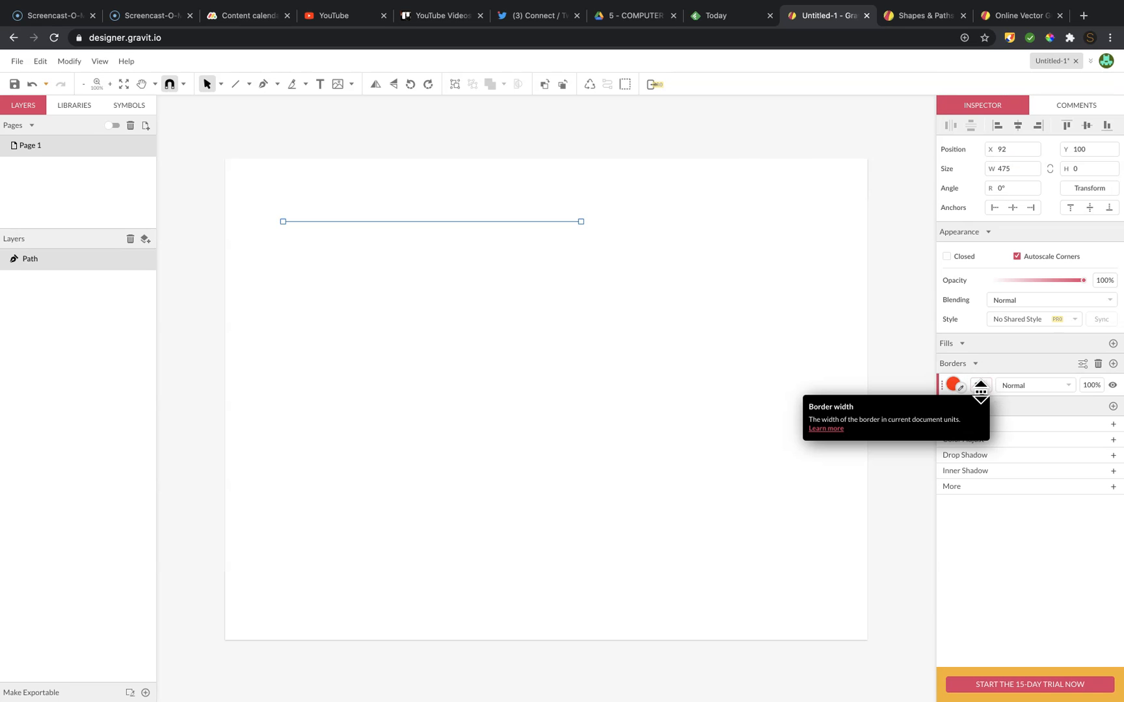
pyautogui.click(876, 376)
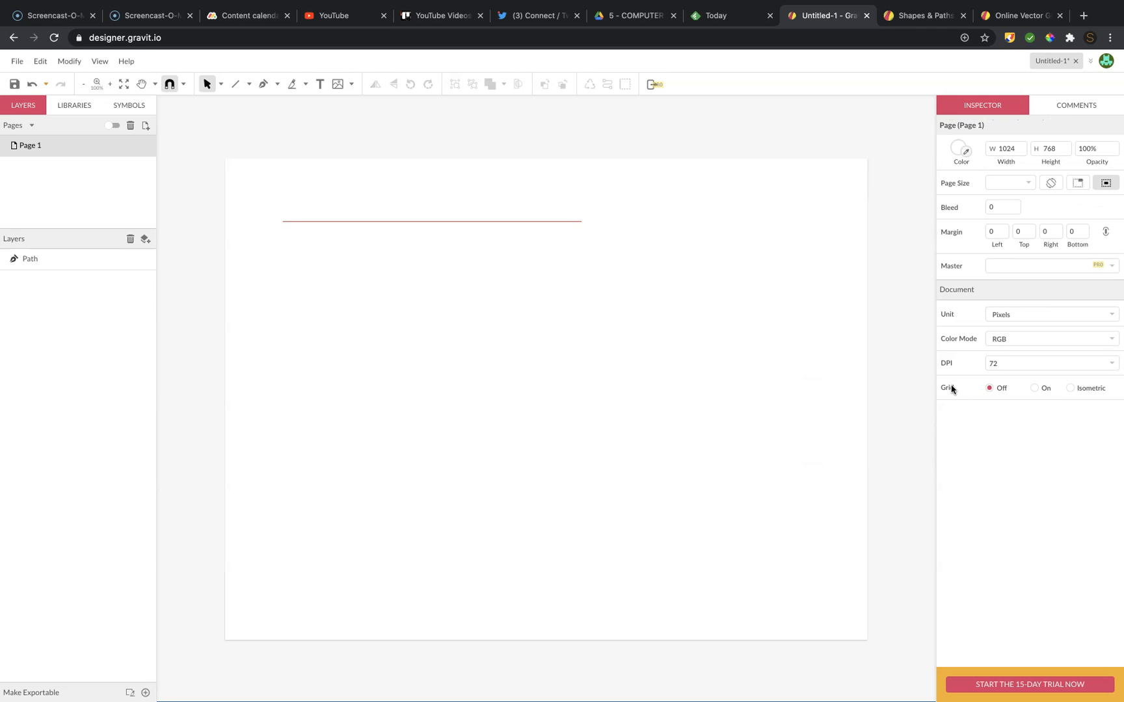
# Set the red line's border width to 9 and look over the available border blending modes
pyautogui.click(548, 223)
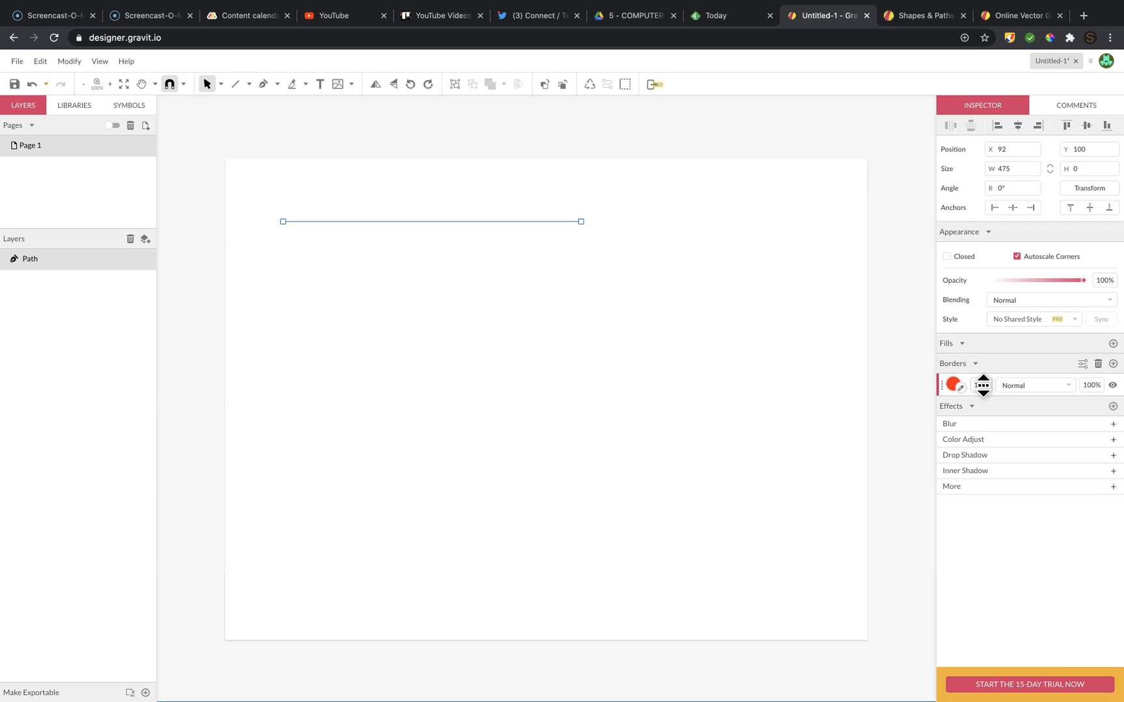
pyautogui.moveTo(982, 385); pyautogui.dragTo(984, 381)
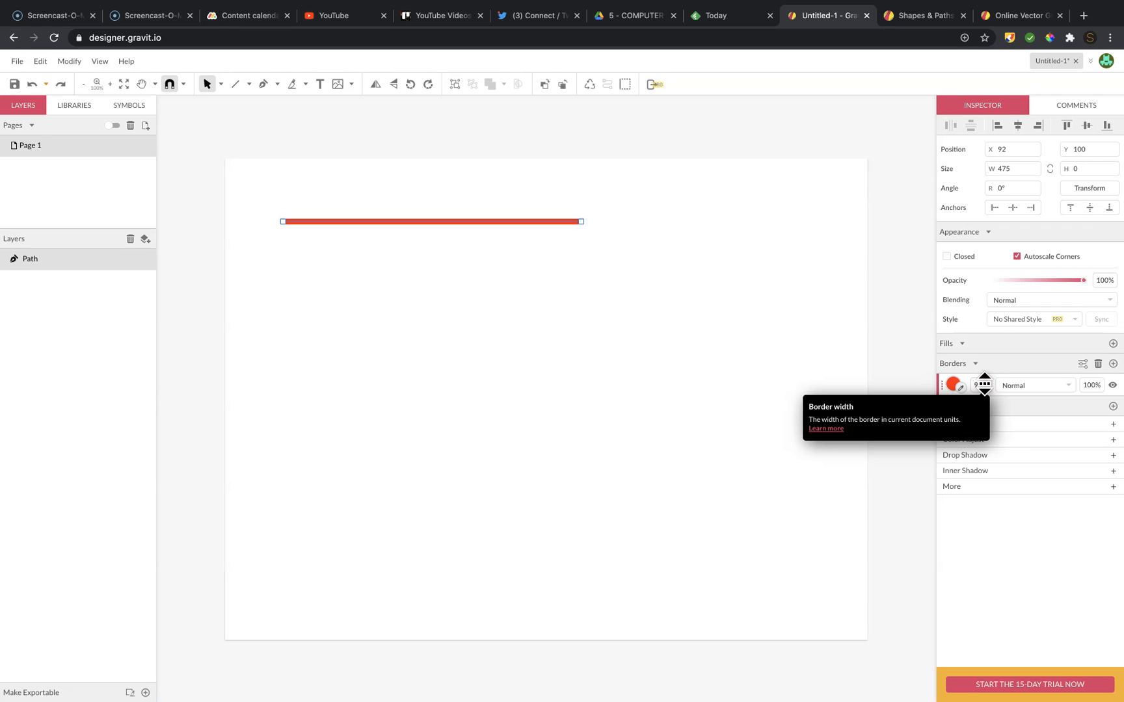
pyautogui.click(1034, 386)
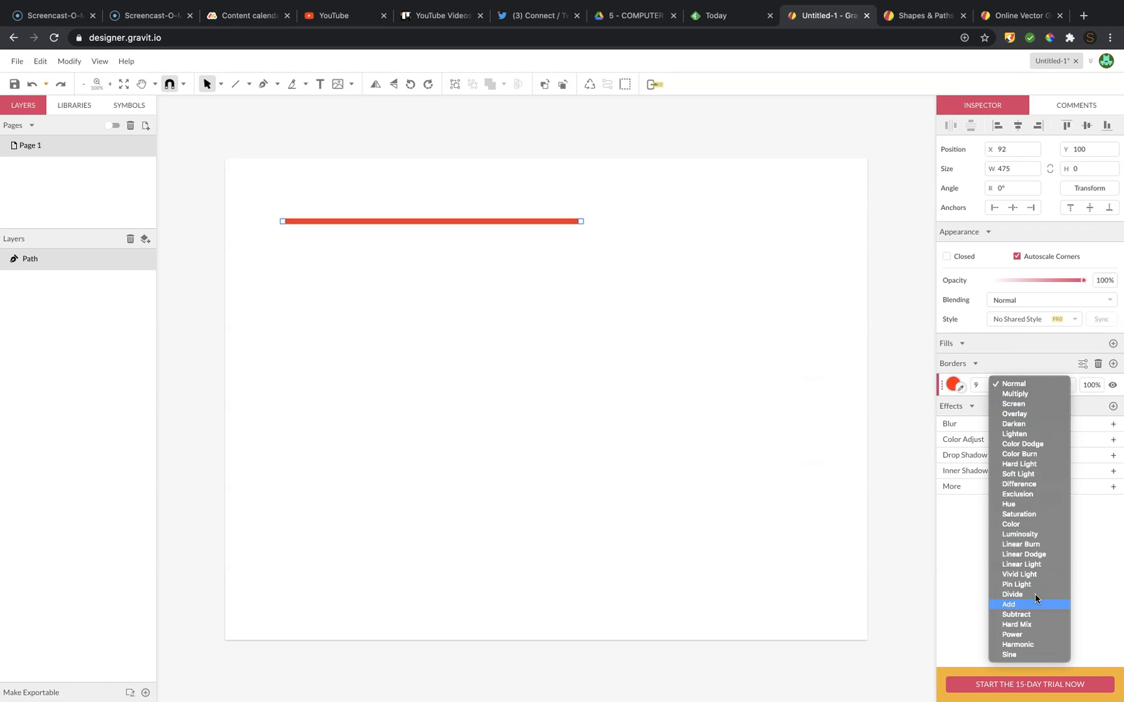
pyautogui.click(1048, 368)
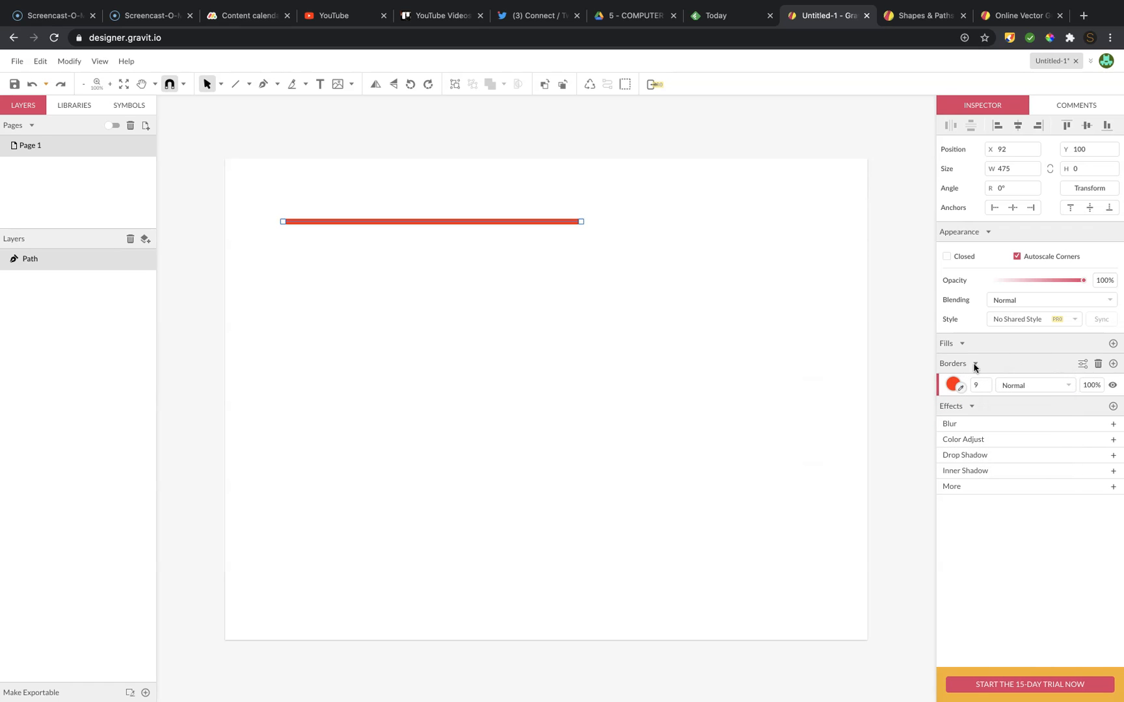
# Look over the red line's advanced border settings, such as ends, joins, dashes and arrows, and deselect the line
pyautogui.click(1083, 364)
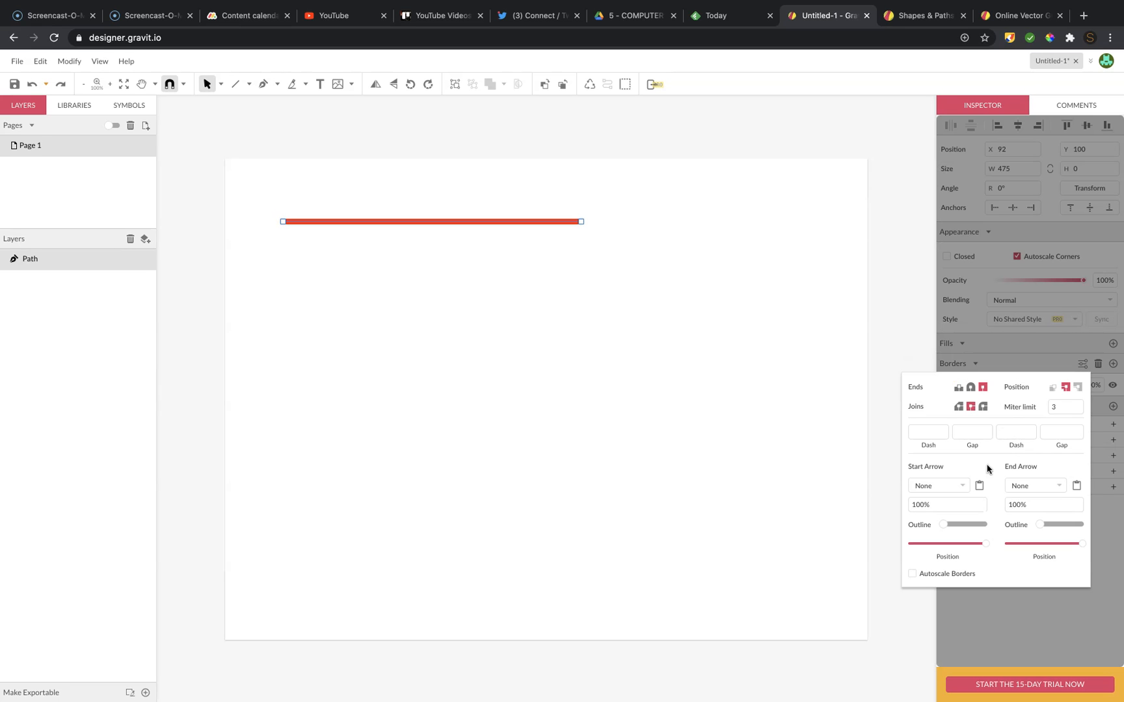
pyautogui.click(1033, 352)
pyautogui.click(815, 222)
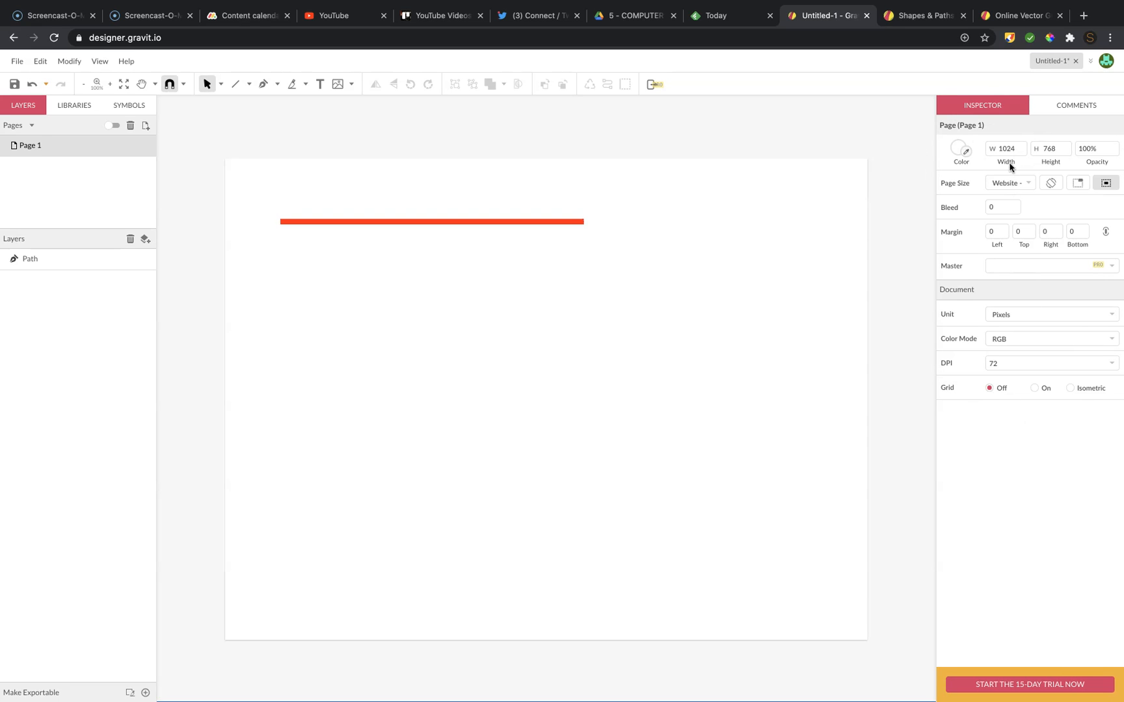
# Resize the page to 990 × 719 px and look over the available page size presets and measurement units
pyautogui.moveTo(1014, 146); pyautogui.dragTo(1063, 180)
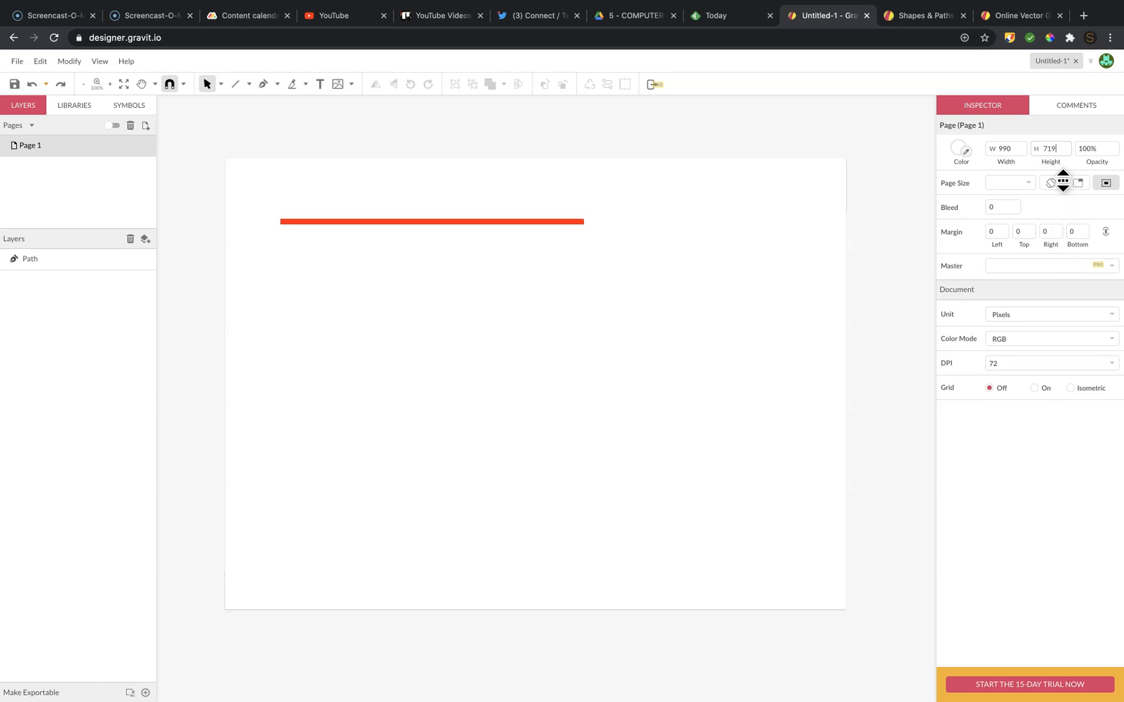
pyautogui.click(1029, 183)
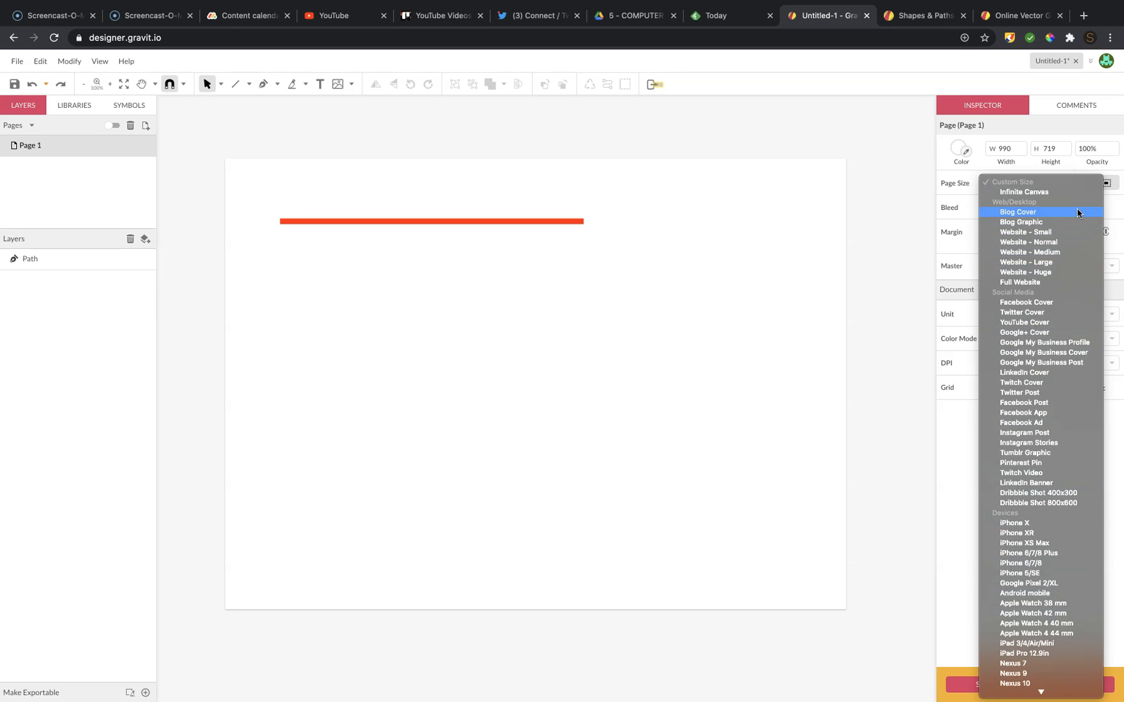
pyautogui.click(894, 195)
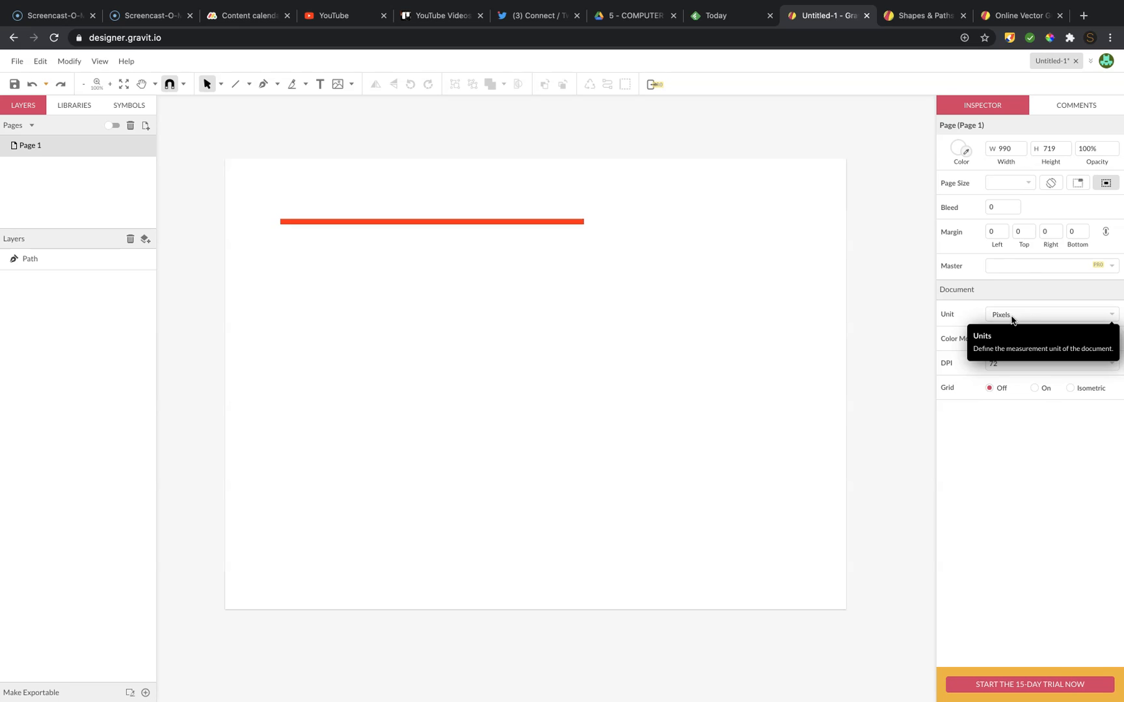
pyautogui.click(1050, 315)
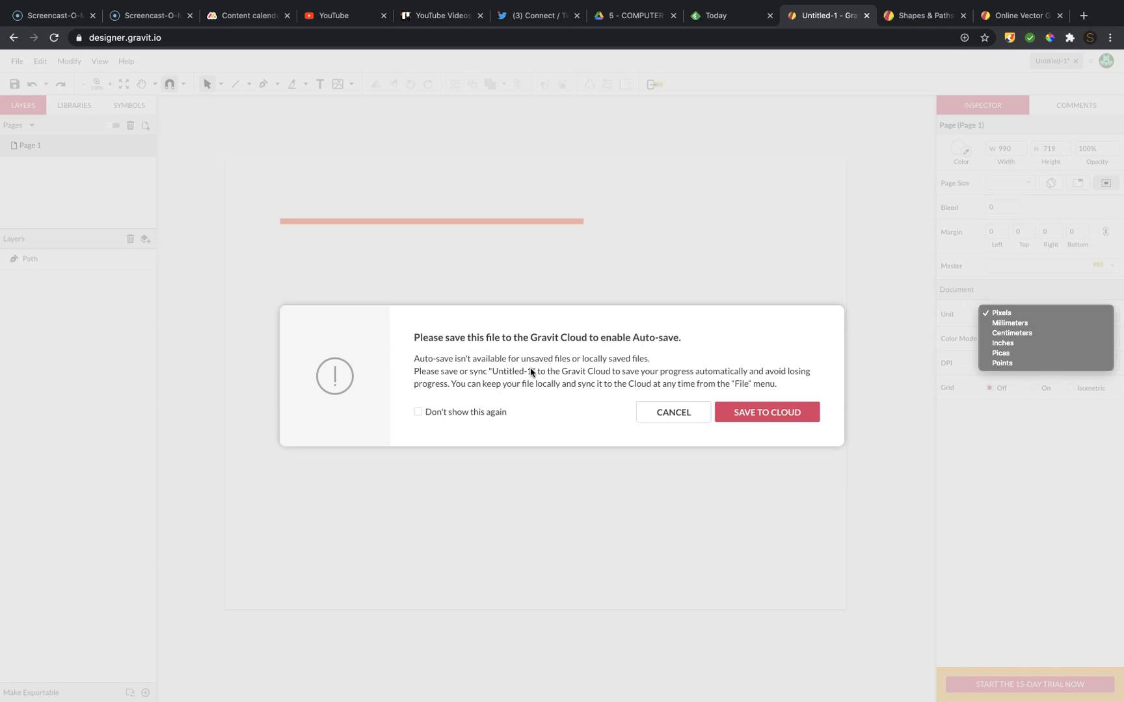
# Save the document to the Gravit Cloud under the name "test"
pyautogui.click(785, 418)
pyautogui.click(777, 420)
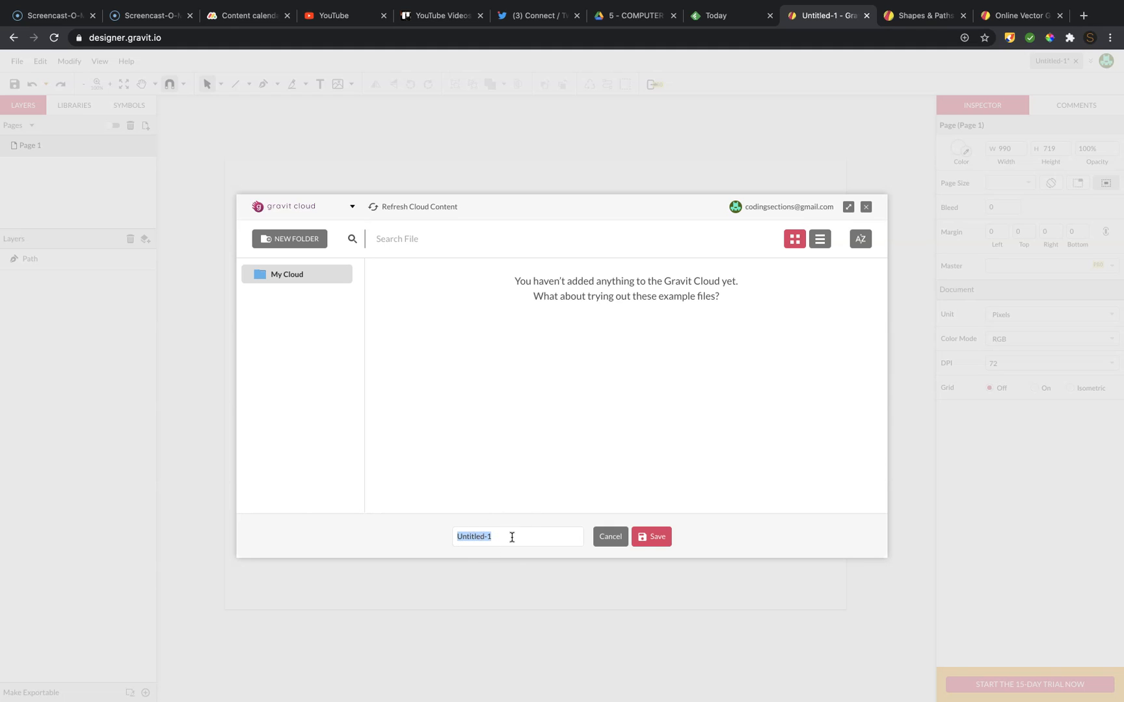
pyautogui.write('test')
pyautogui.click(657, 539)
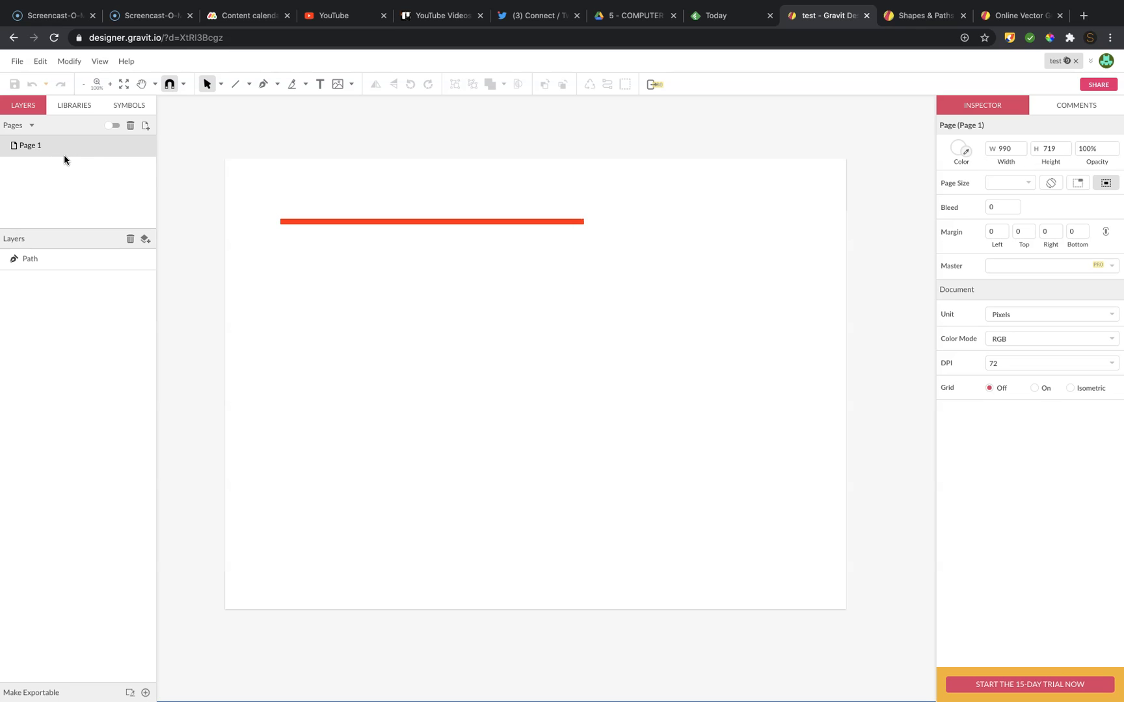
# Create a new design with the Website - Small (1024x768 px) screen size preset
pyautogui.click(17, 63)
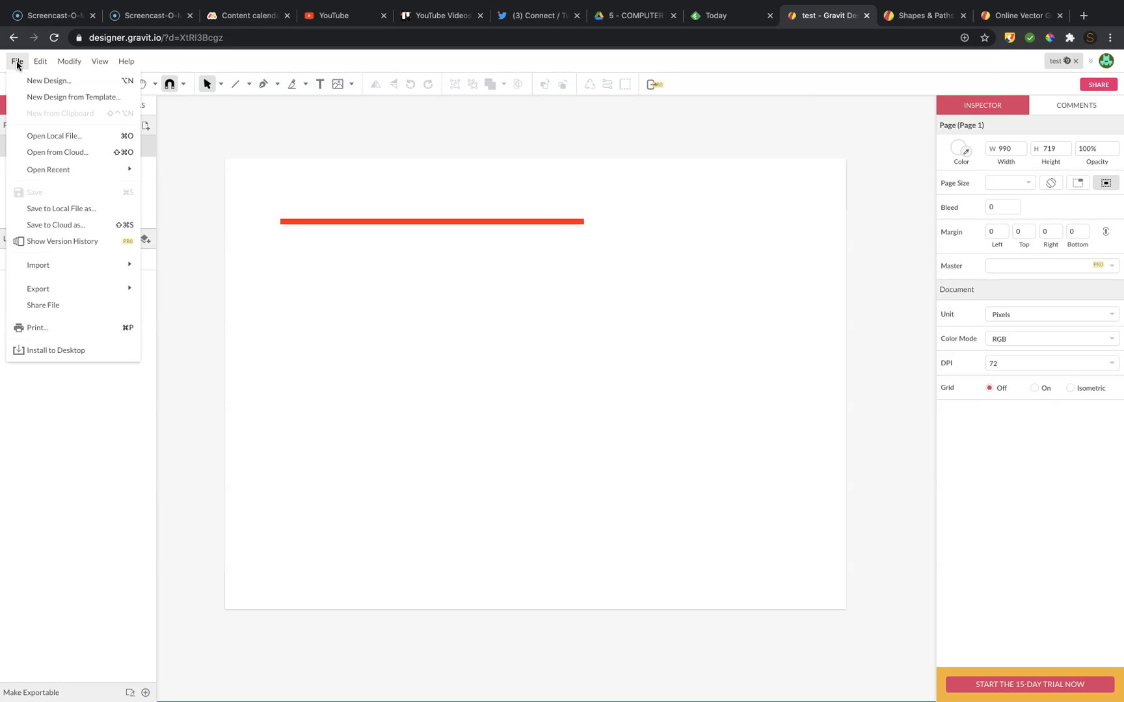
pyautogui.click(29, 81)
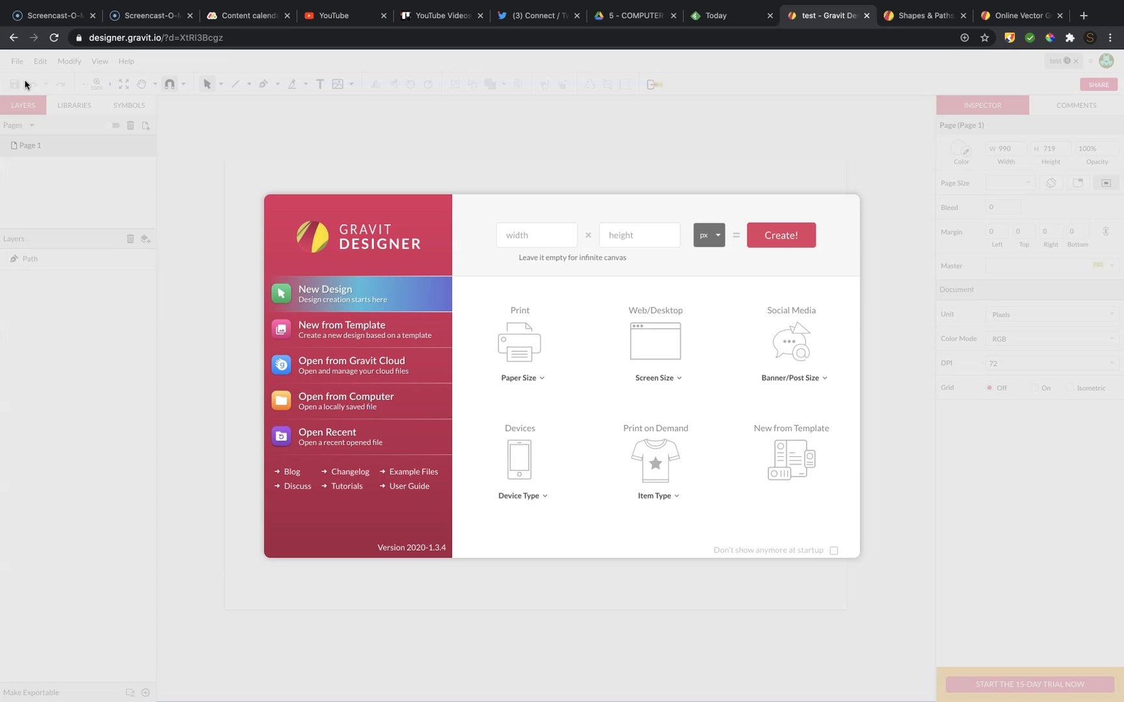
pyautogui.click(654, 378)
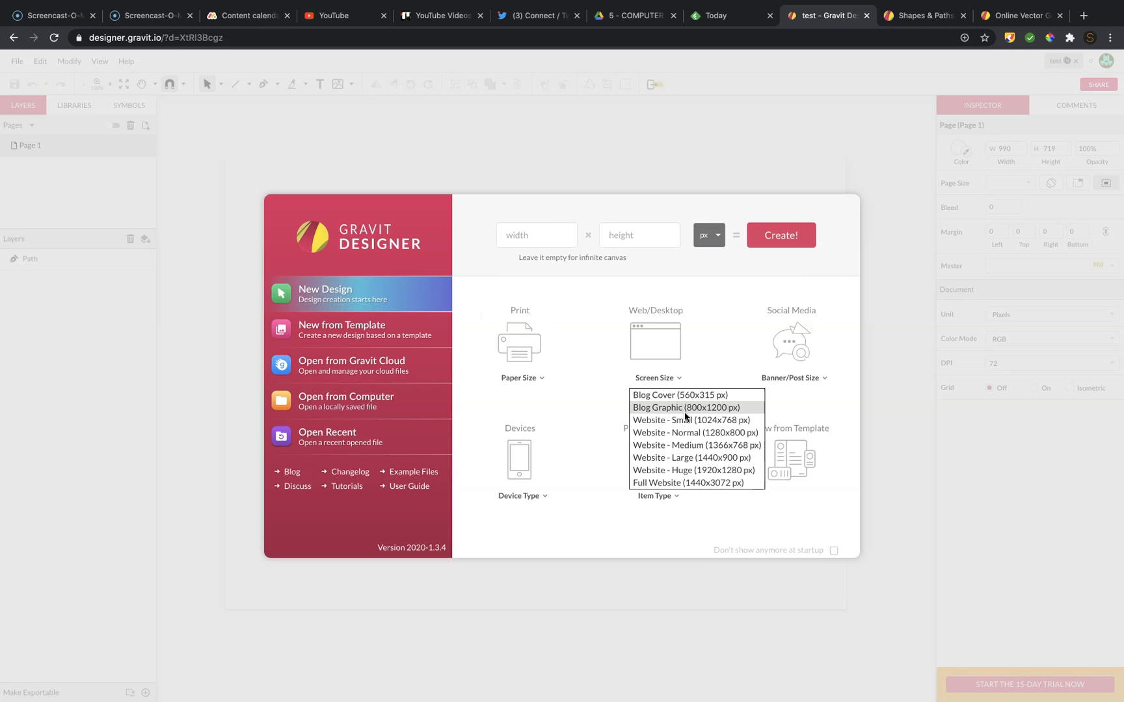
pyautogui.click(686, 421)
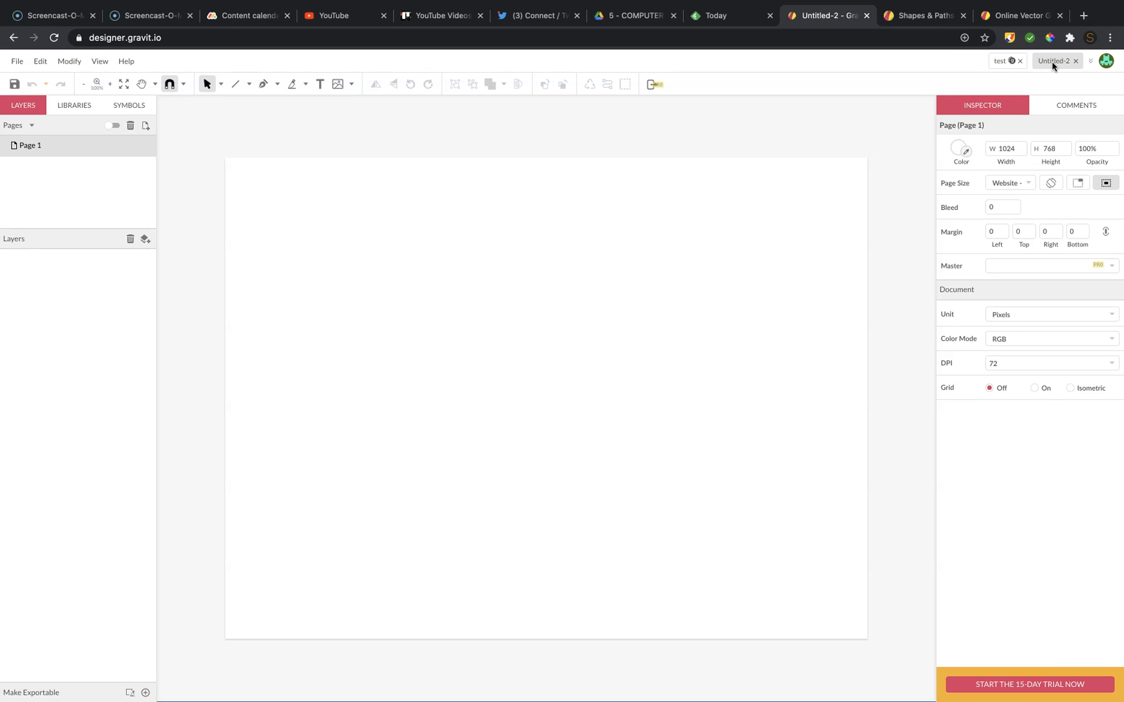
# Switch back and forth between the new blank design and the test document, ending on test, and inspect its page and line
pyautogui.click(999, 62)
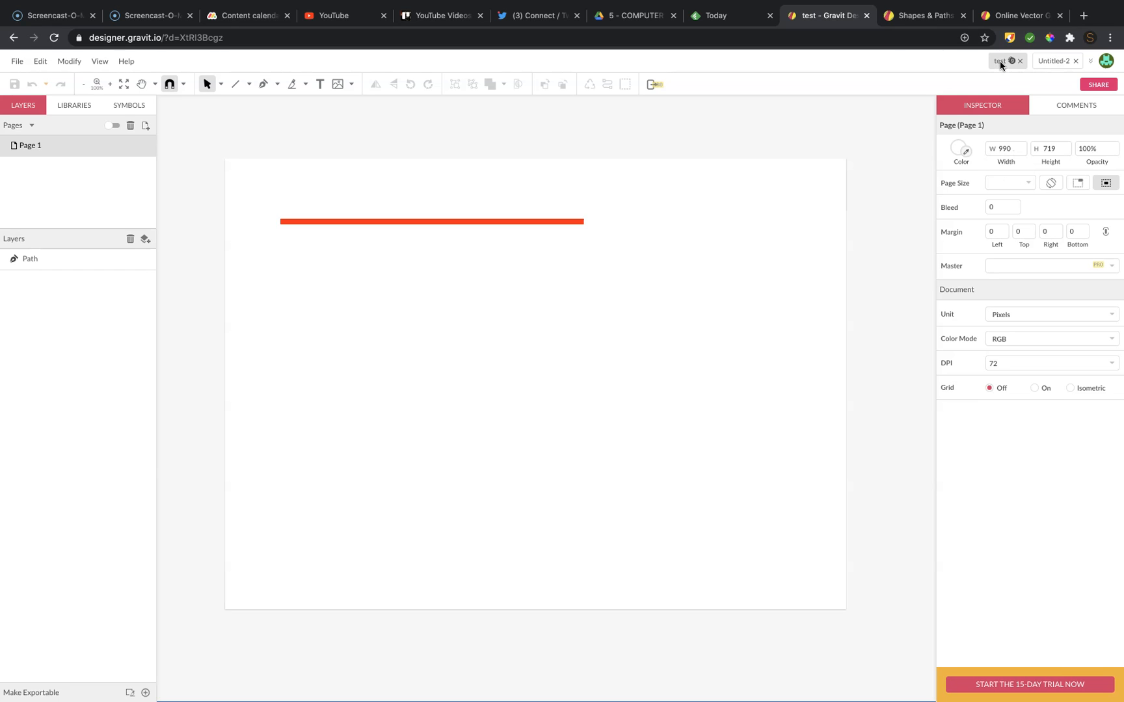
pyautogui.click(1057, 63)
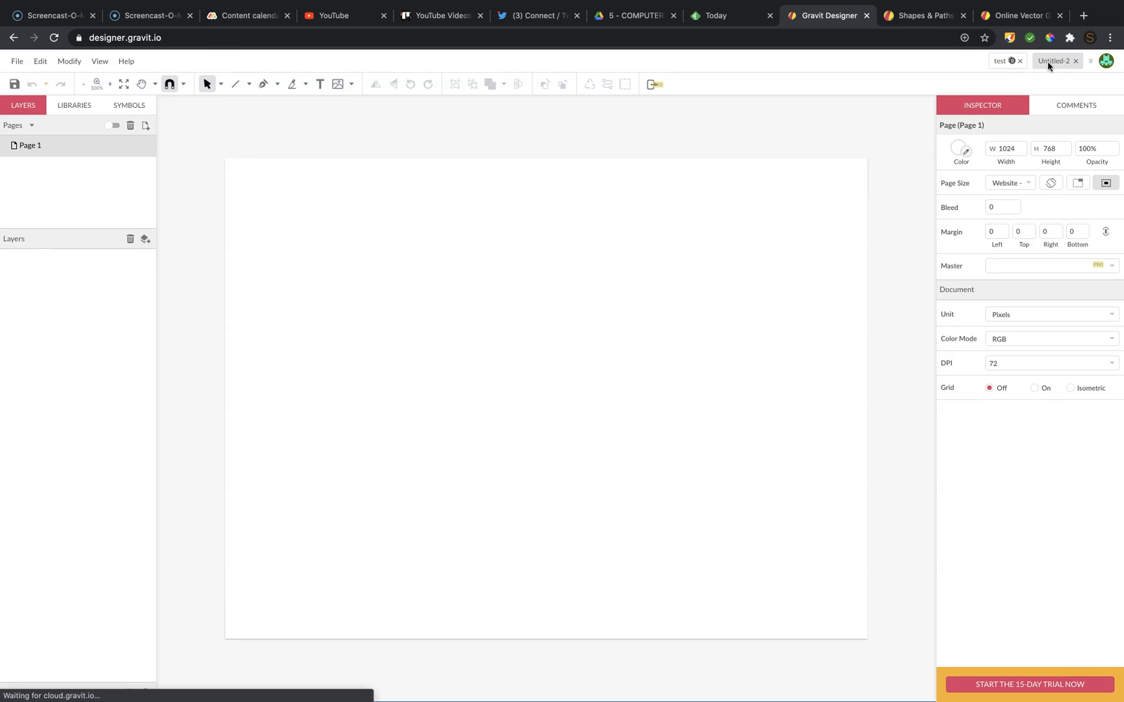
pyautogui.click(995, 63)
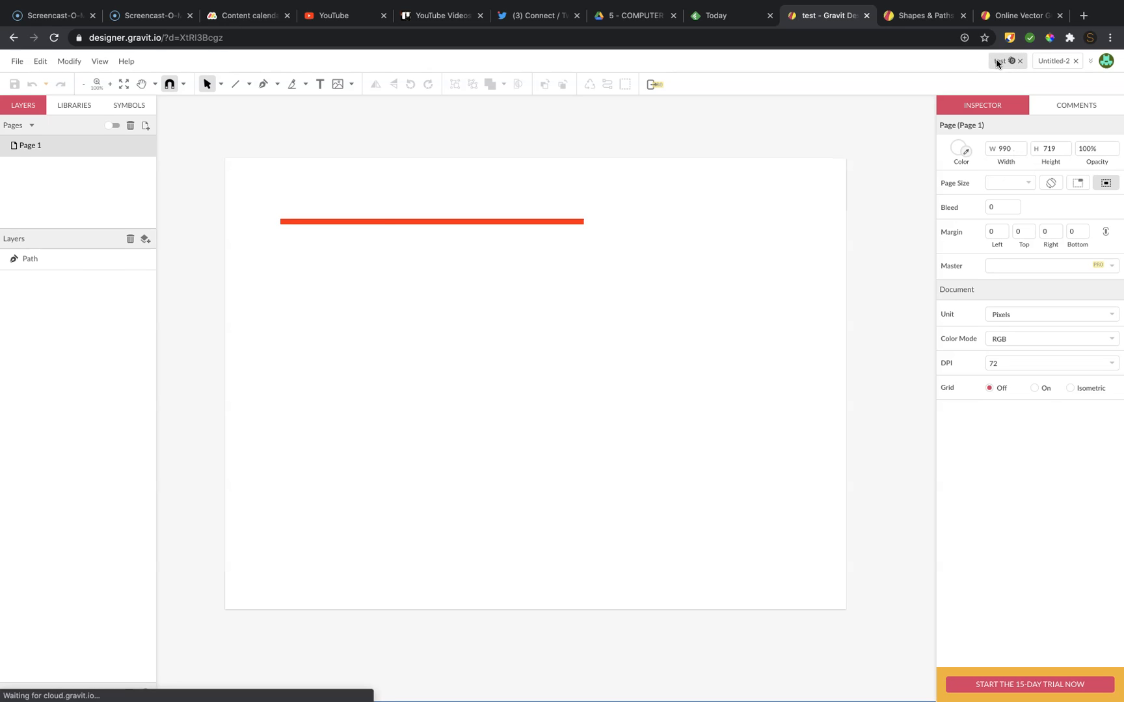
pyautogui.click(32, 126)
pyautogui.click(32, 126)
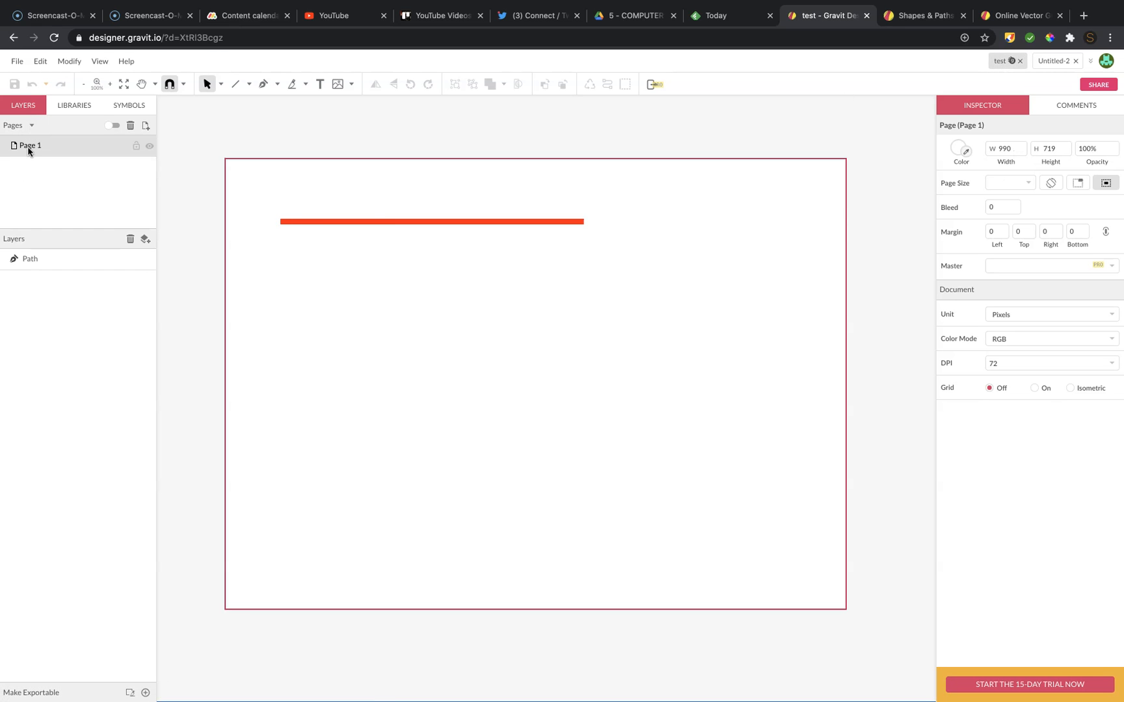
pyautogui.click(352, 222)
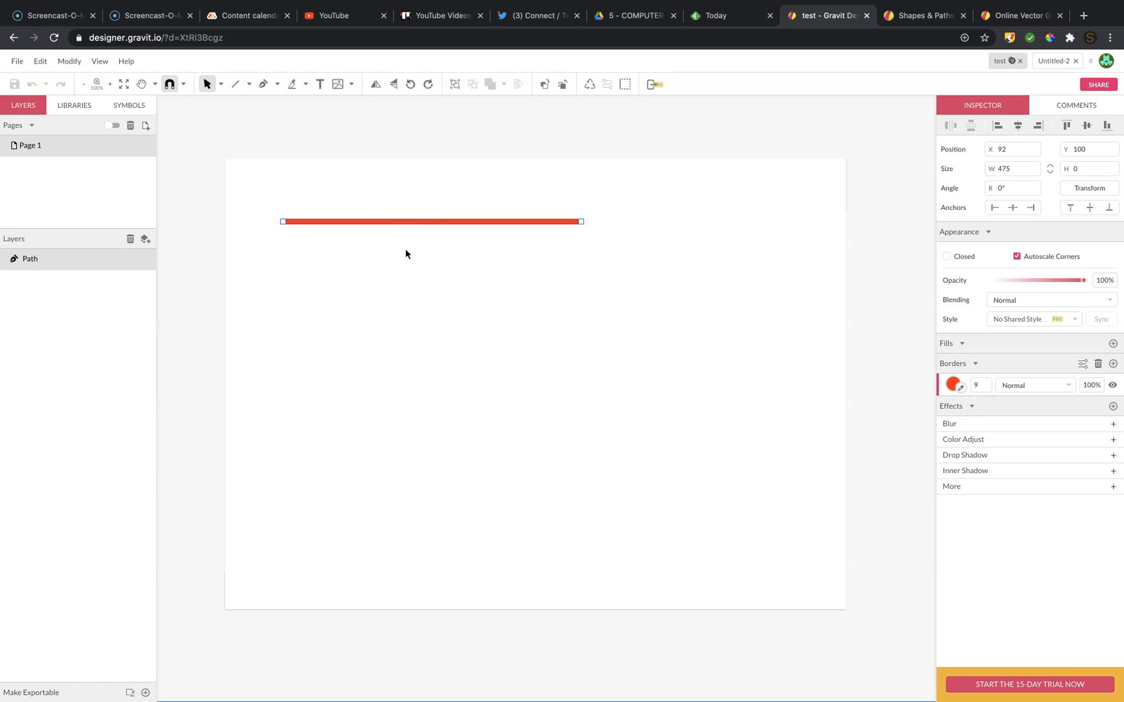
pyautogui.click(609, 286)
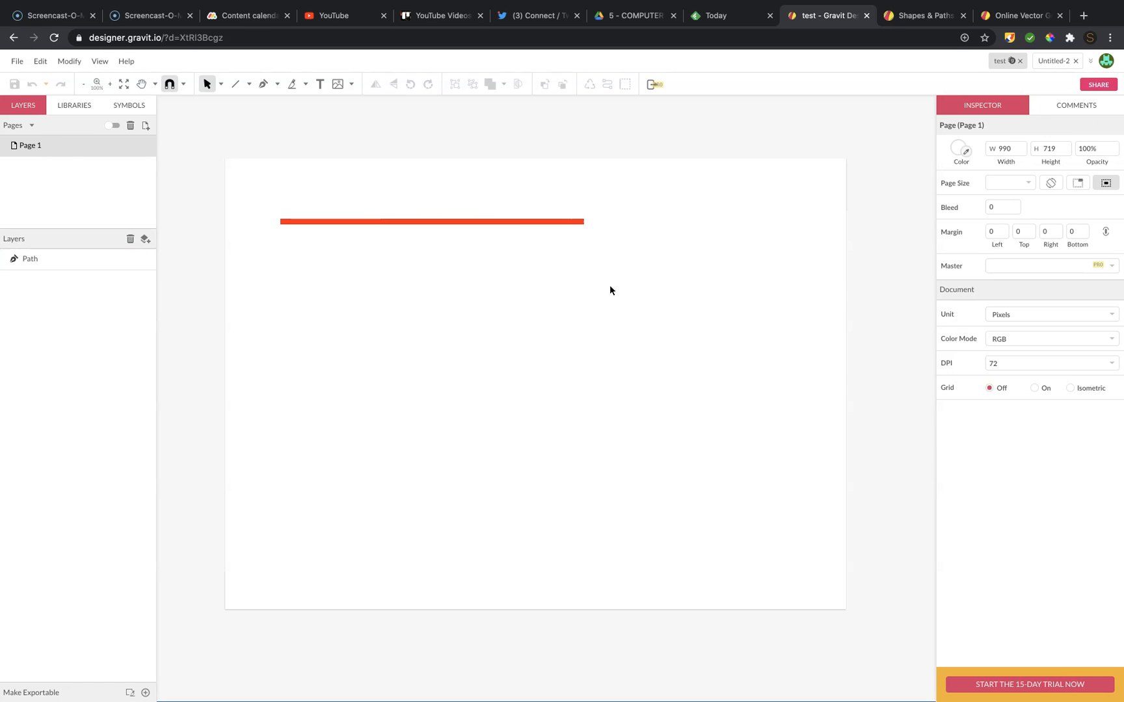
# Draw a rectangle about 251 px high below the red line, spanning the full 990 px page width
pyautogui.click(221, 85)
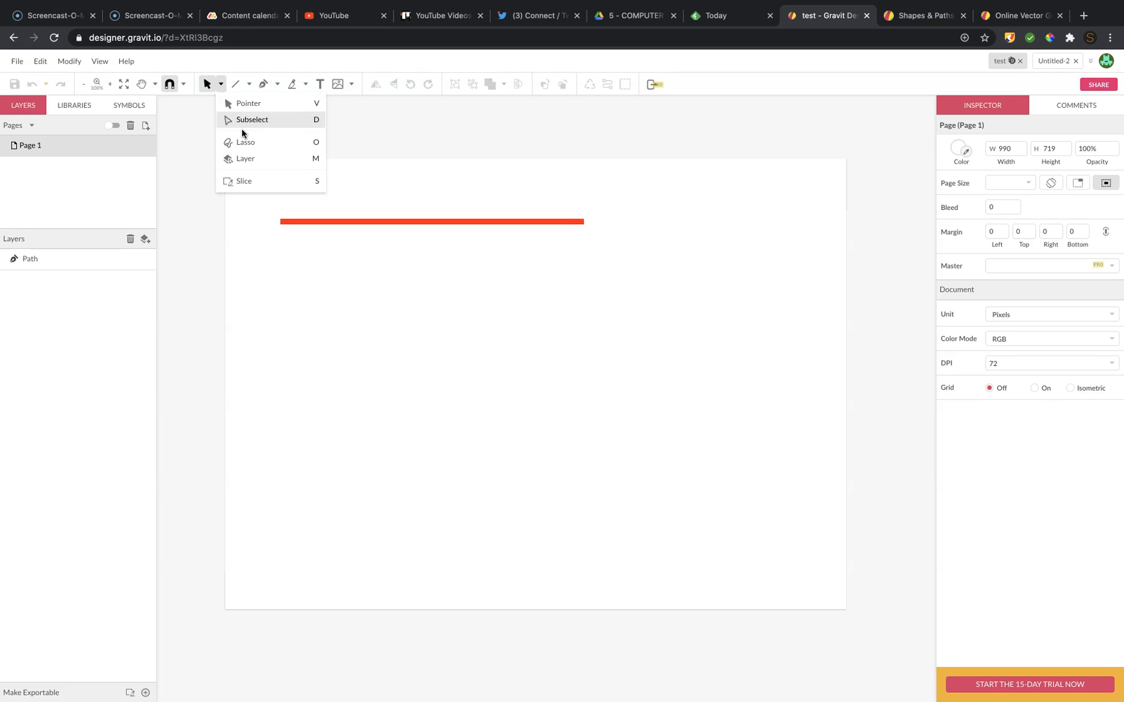
pyautogui.click(248, 86)
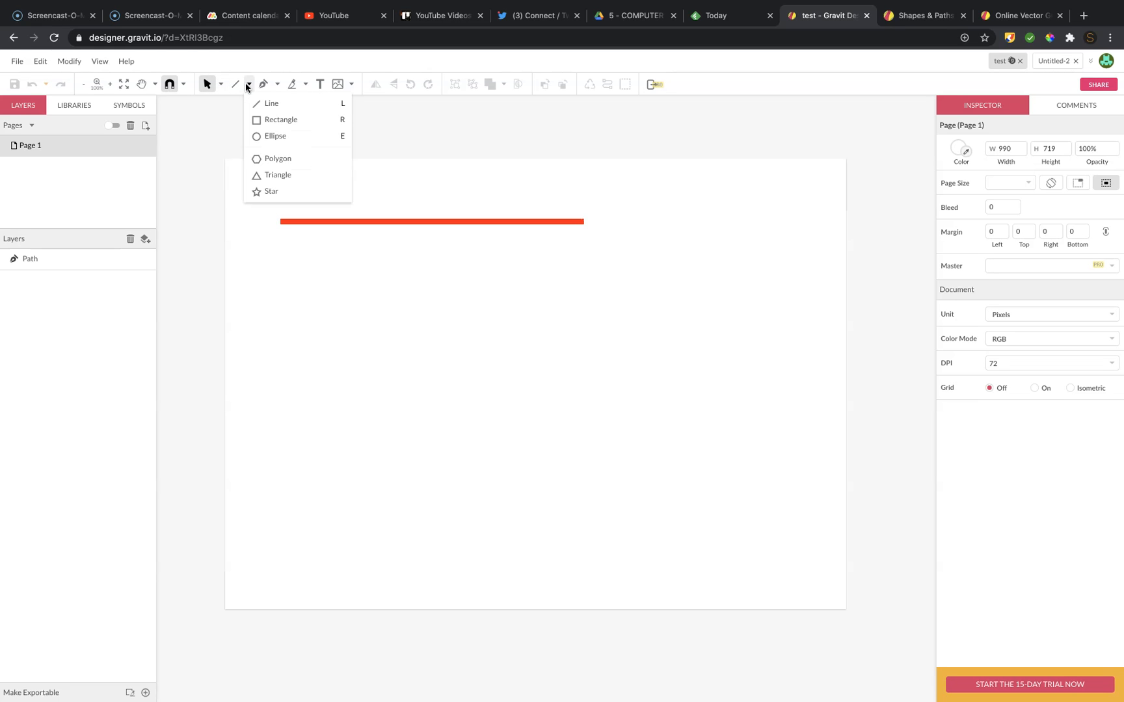
pyautogui.click(287, 121)
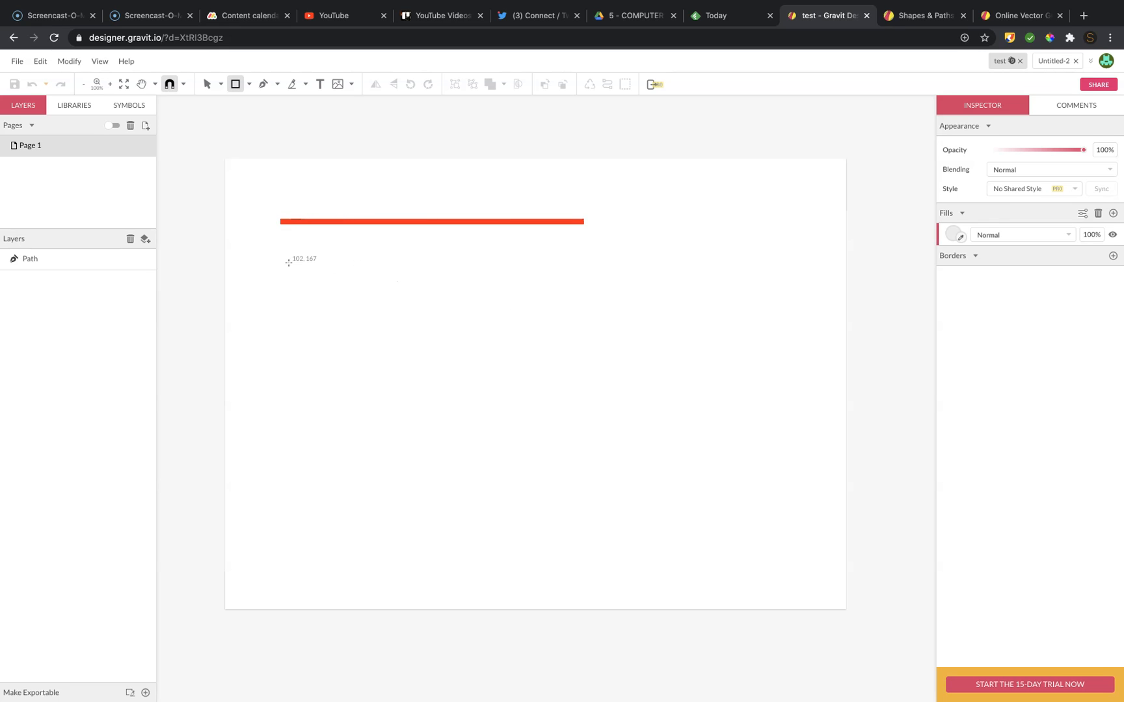
pyautogui.moveTo(289, 262)
pyautogui.mouseDown()
pyautogui.moveTo(497, 371)
pyautogui.moveTo(605, 383)
pyautogui.moveTo(589, 359)
pyautogui.moveTo(846, 421)
pyautogui.mouseUp()
pyautogui.moveTo(289, 342); pyautogui.dragTo(226, 345)
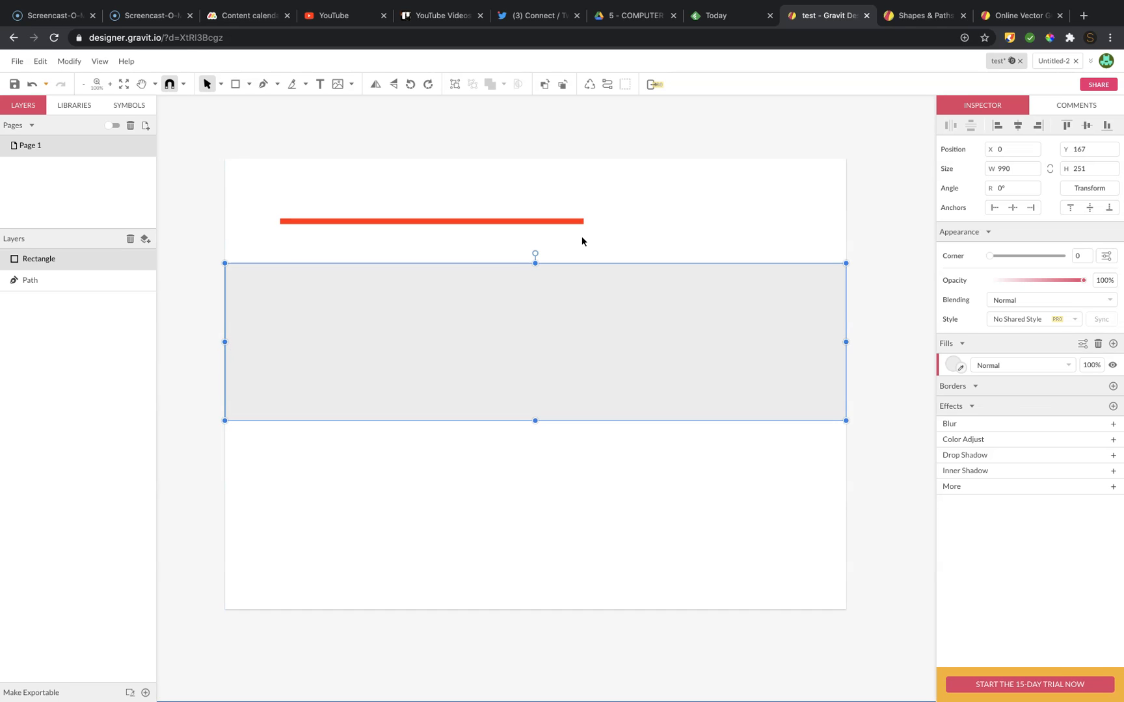
pyautogui.click(700, 234)
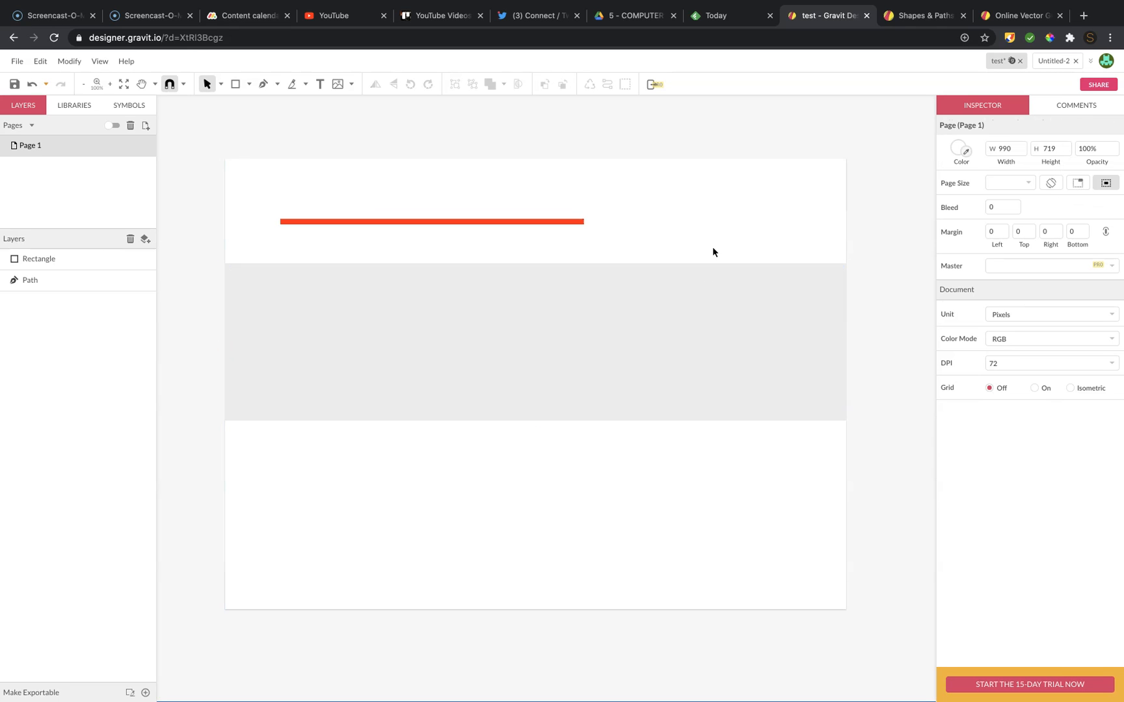
# Mix a custom dark purple (#8E136B) as the rectangle's fill colour
pyautogui.click(720, 287)
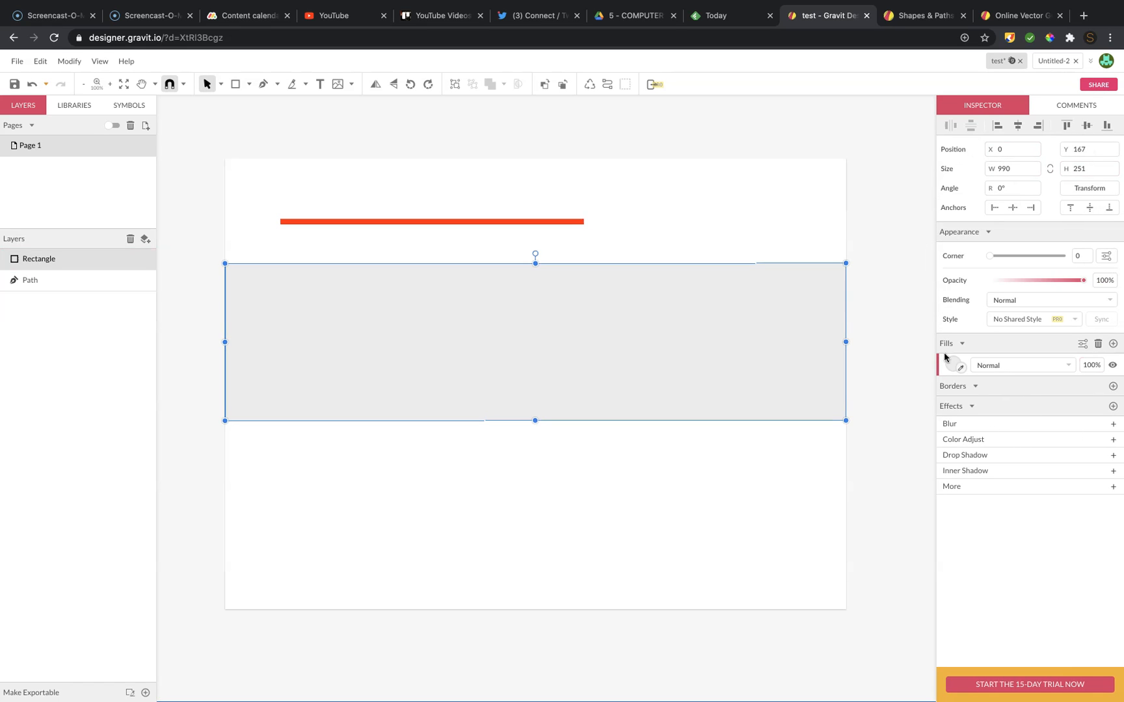
pyautogui.click(766, 240)
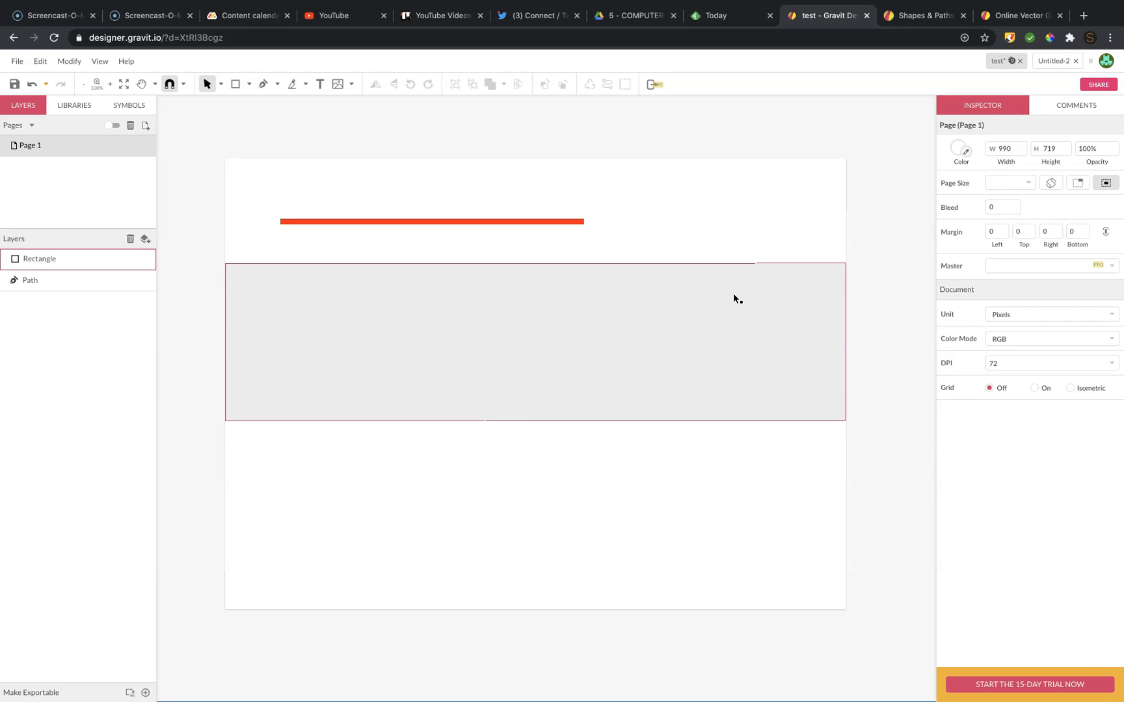
pyautogui.click(734, 294)
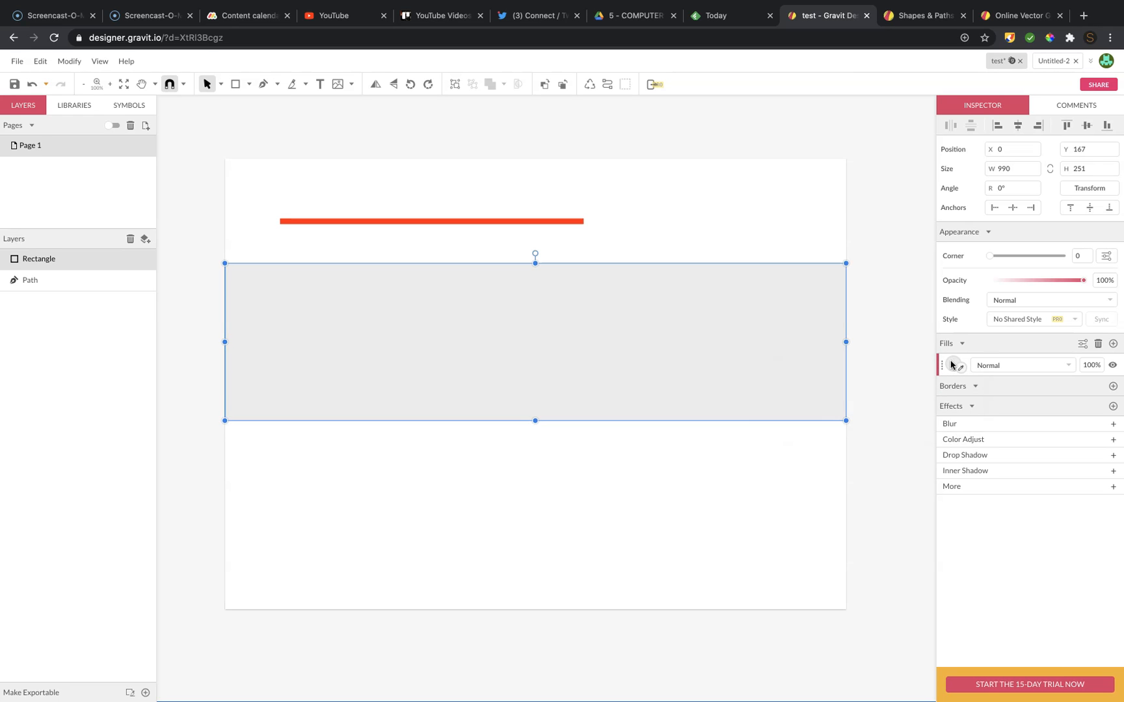
pyautogui.click(951, 367)
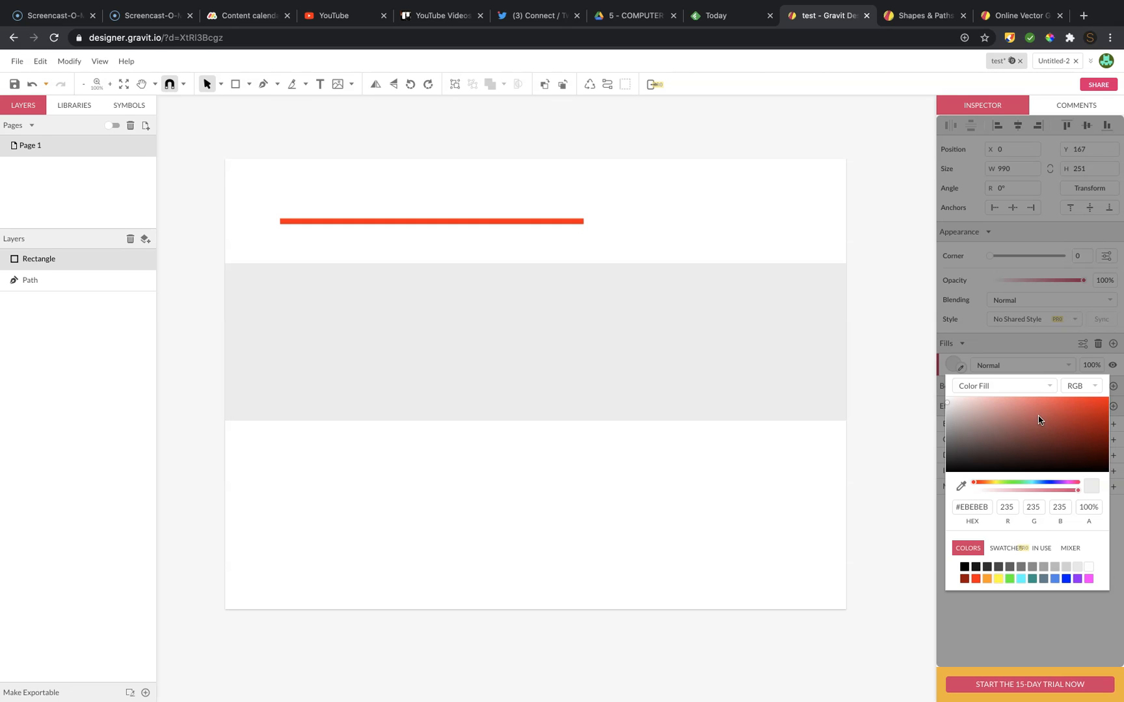
pyautogui.moveTo(975, 485); pyautogui.dragTo(1012, 485)
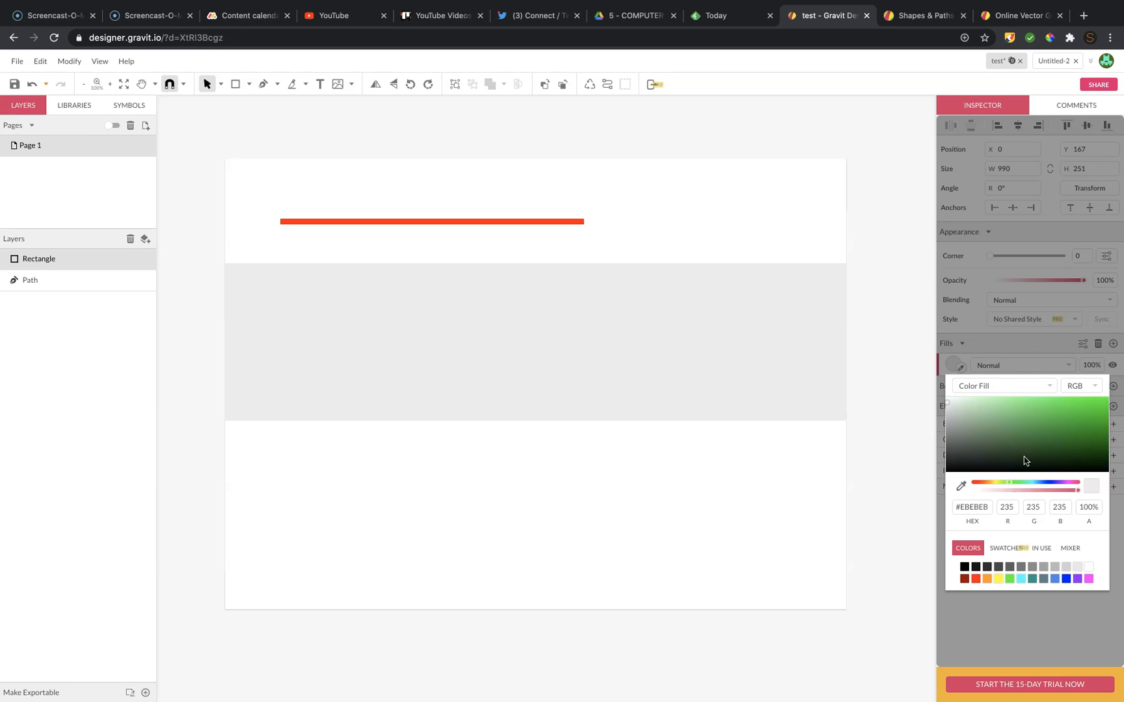
pyautogui.click(1068, 420)
pyautogui.moveTo(1068, 420); pyautogui.dragTo(1025, 435)
pyautogui.moveTo(1060, 445); pyautogui.dragTo(1083, 450)
pyautogui.moveTo(1009, 483); pyautogui.dragTo(1066, 486)
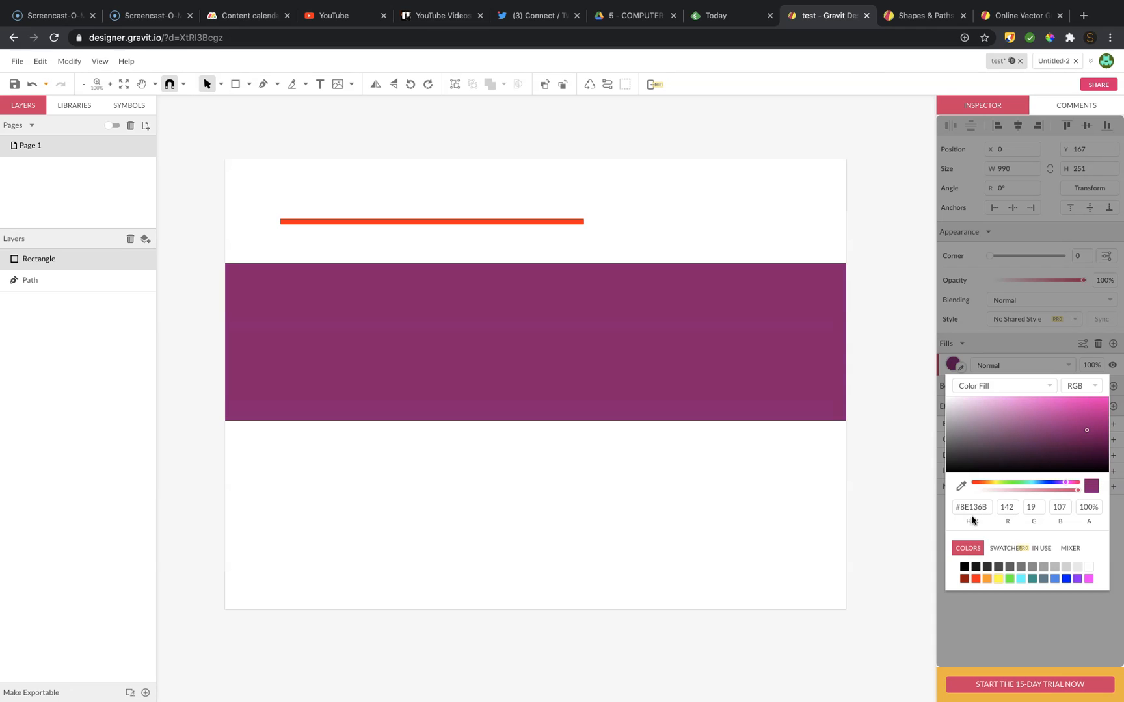
# Try several preset colours on the rectangle's fill, including purple (#9900FF), and settle on orange (#FF9900)
pyautogui.moveTo(988, 510); pyautogui.dragTo(959, 511)
pyautogui.click(1032, 579)
pyautogui.click(1066, 579)
pyautogui.click(1077, 579)
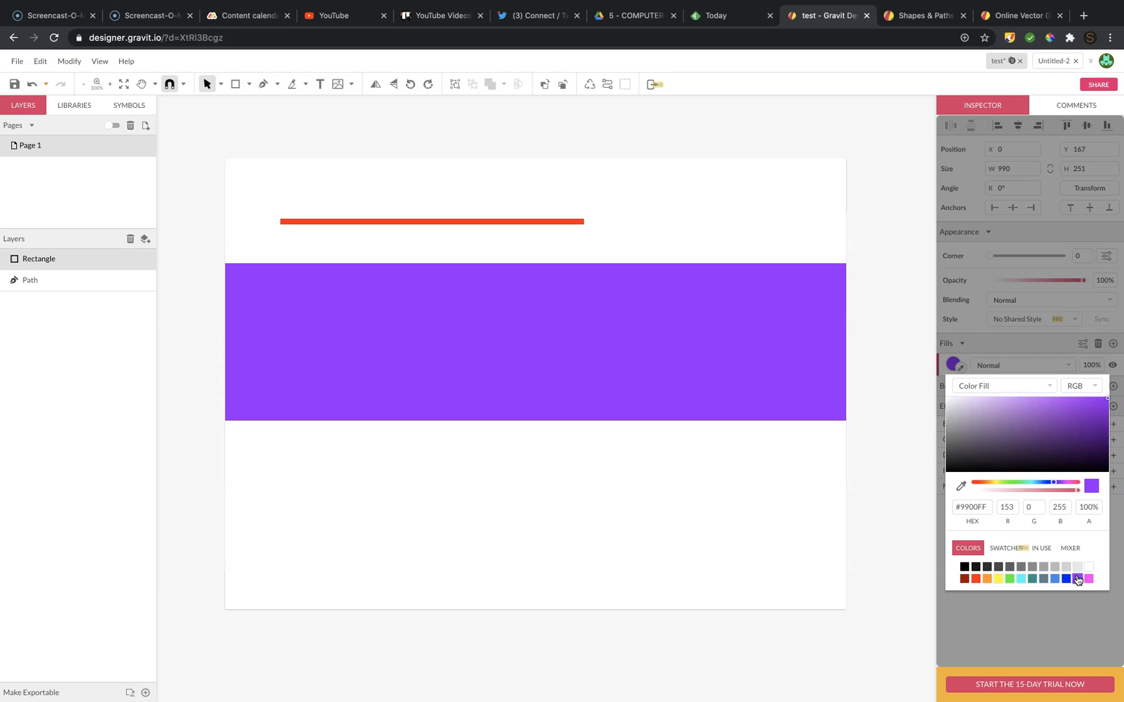
pyautogui.click(989, 579)
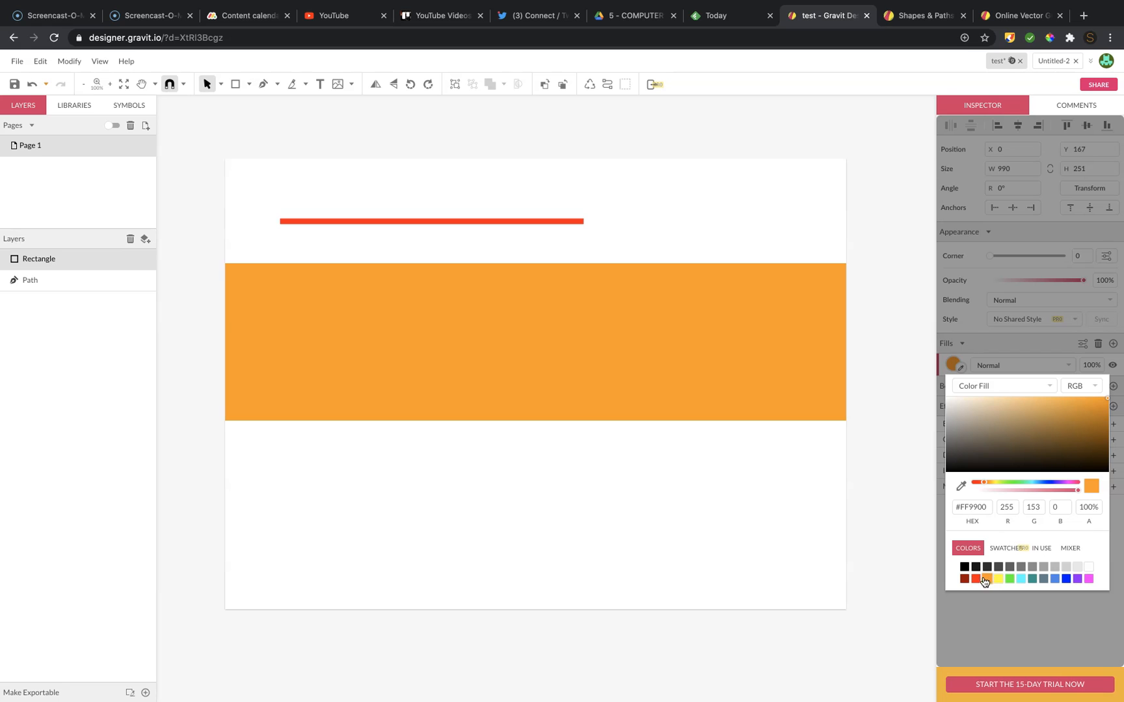
pyautogui.click(793, 449)
# Pick the rectangle's orange (#FF9900) with the eyedropper as the border colour of the red line above it
pyautogui.click(745, 322)
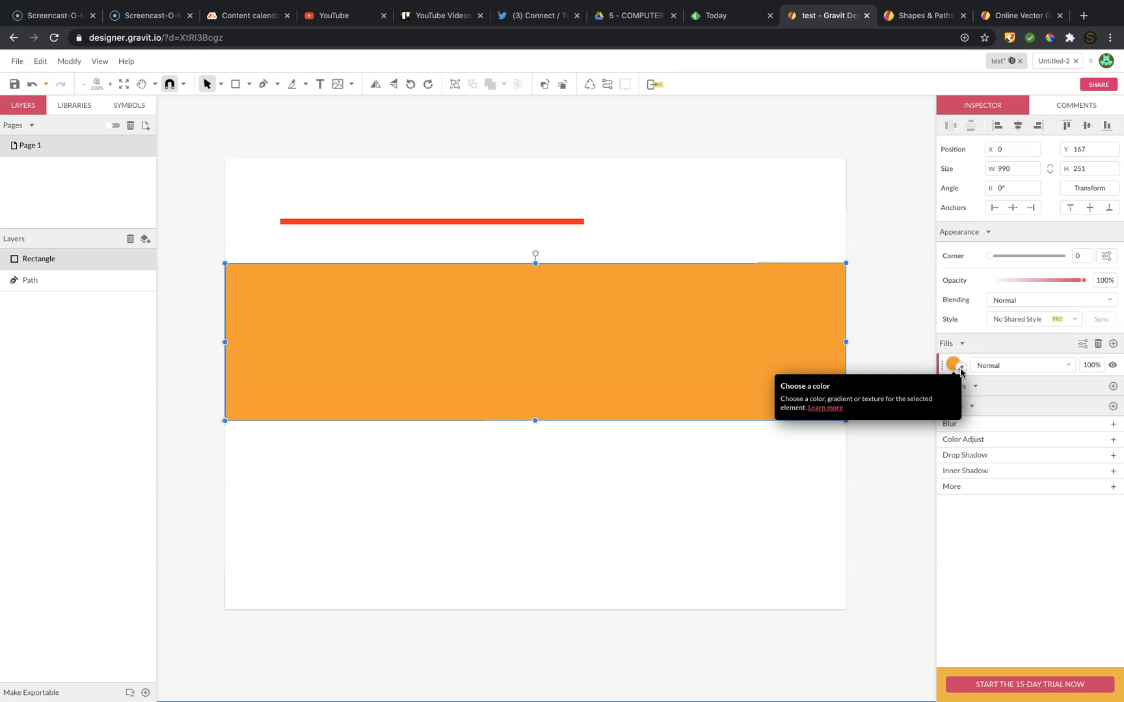
pyautogui.click(572, 193)
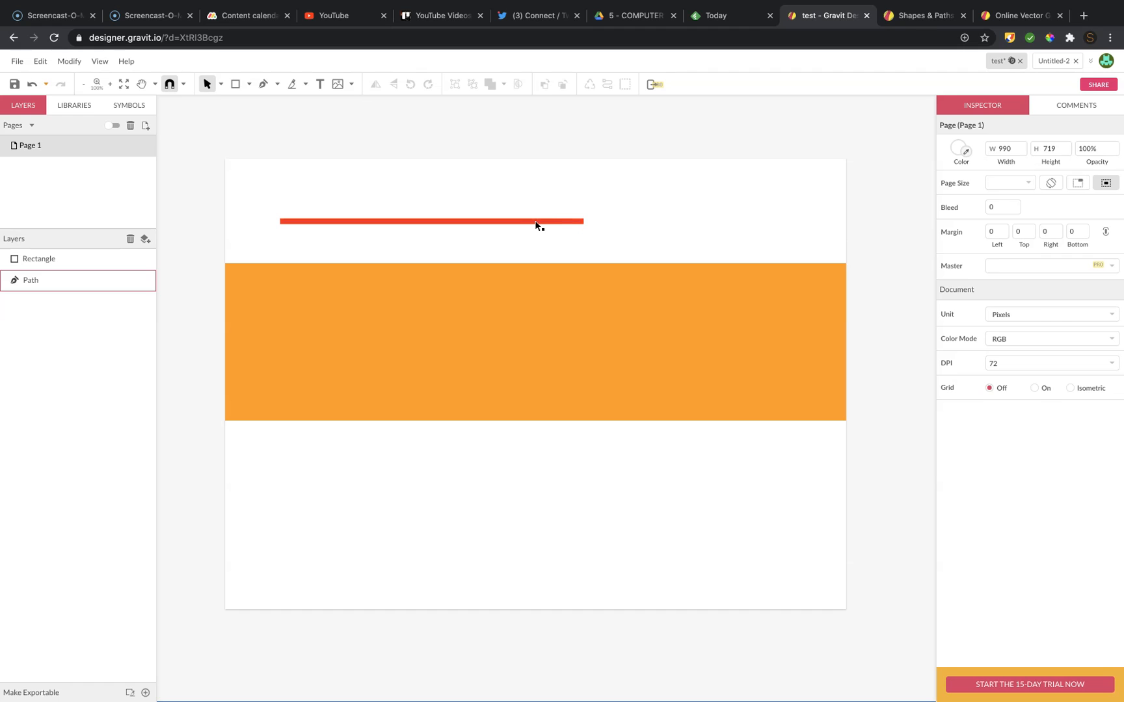
pyautogui.click(539, 223)
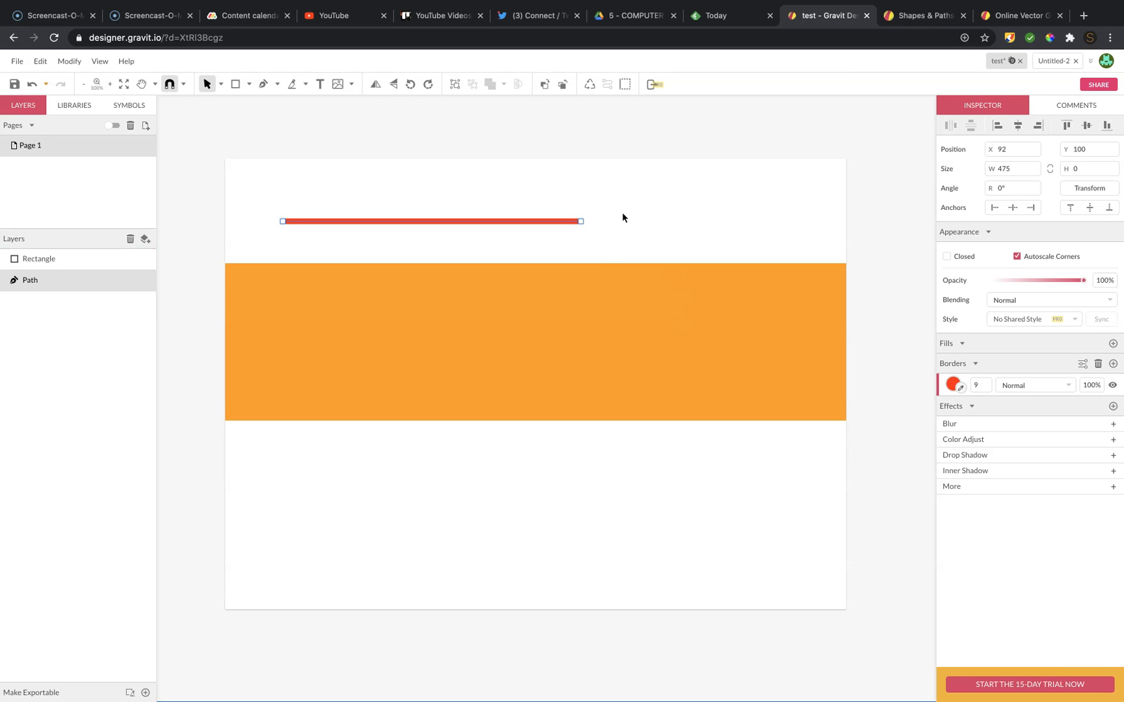
pyautogui.click(961, 388)
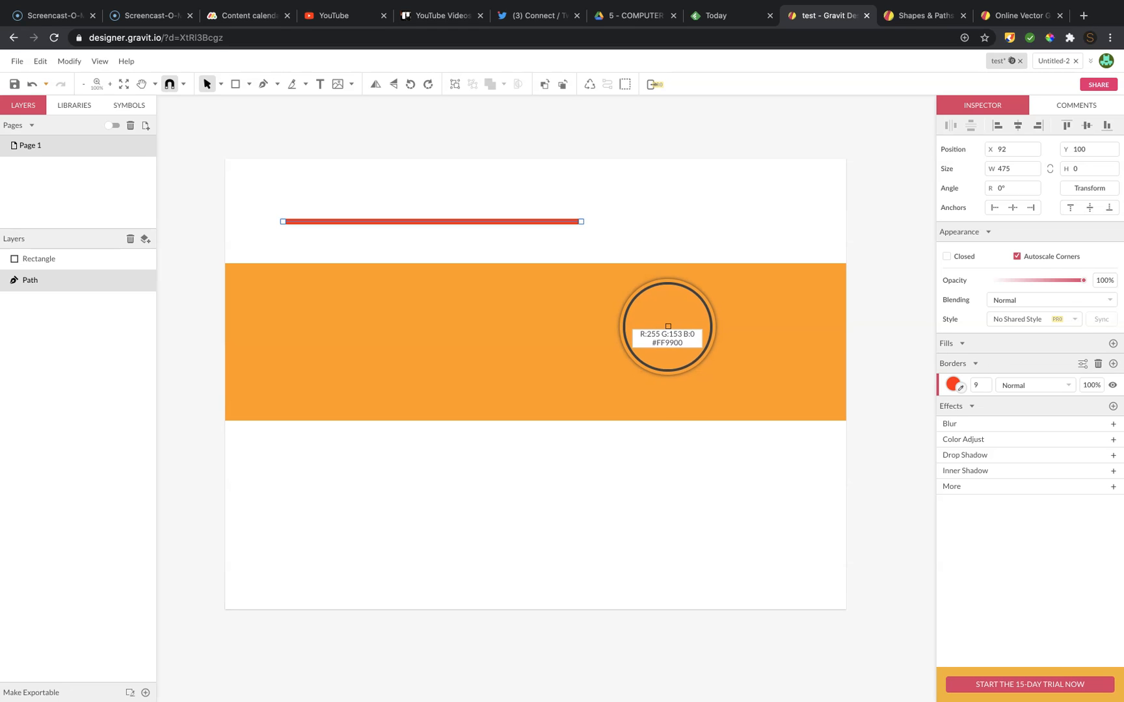
pyautogui.click(668, 325)
pyautogui.click(656, 216)
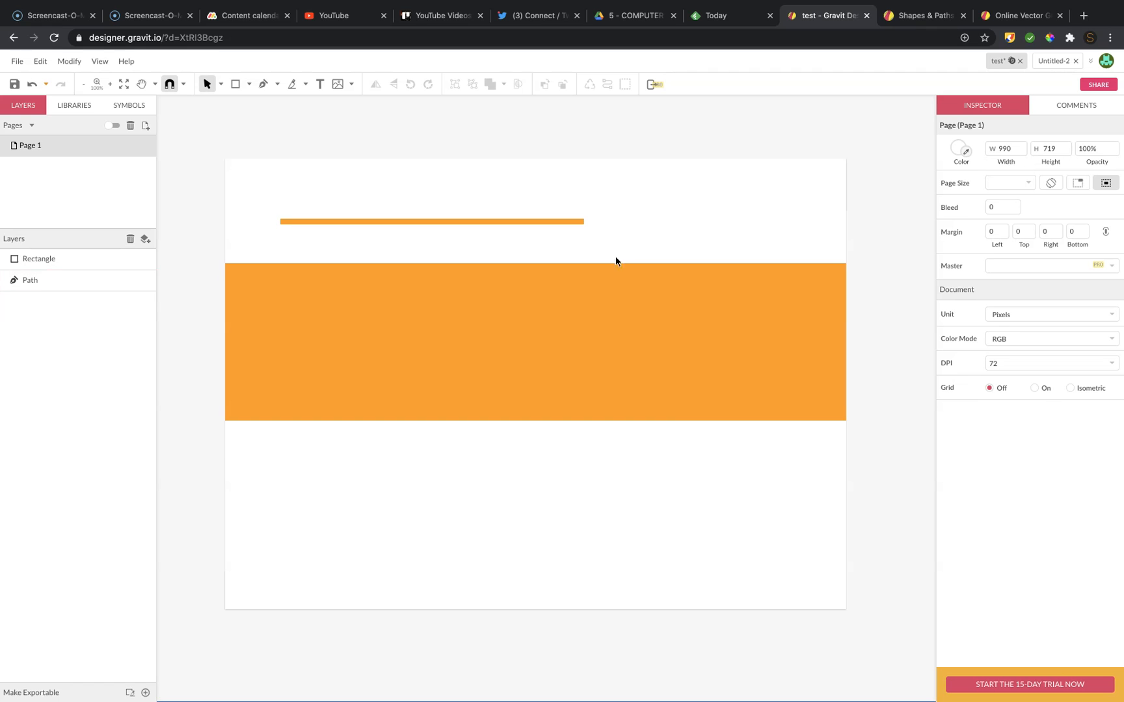
# Change the rectangle's fill to the preset teal colour
pyautogui.click(639, 291)
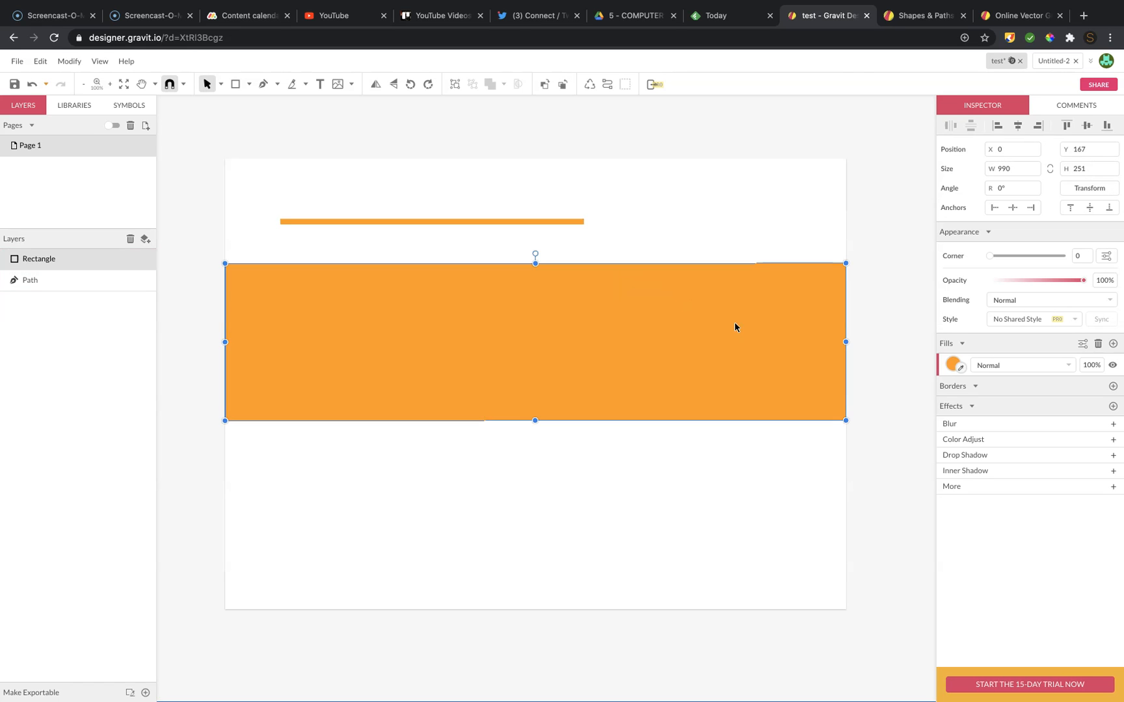
pyautogui.click(951, 366)
pyautogui.click(1034, 578)
pyautogui.click(789, 486)
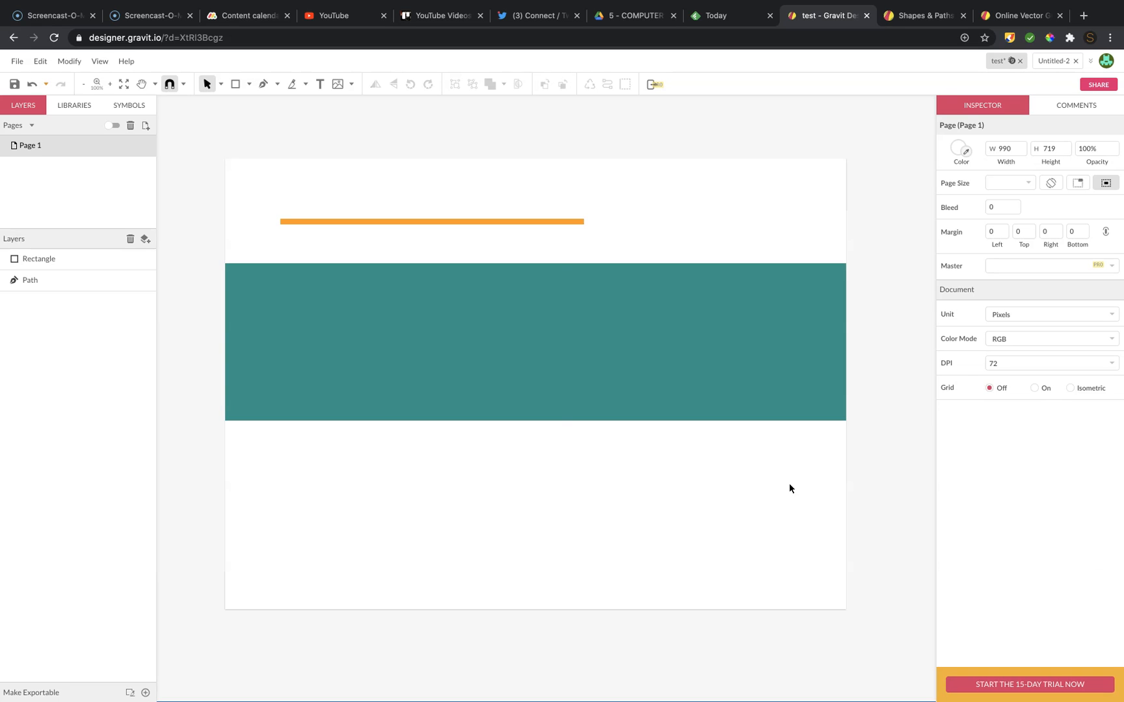
# Set the teal rectangle's X position to 0
pyautogui.click(787, 328)
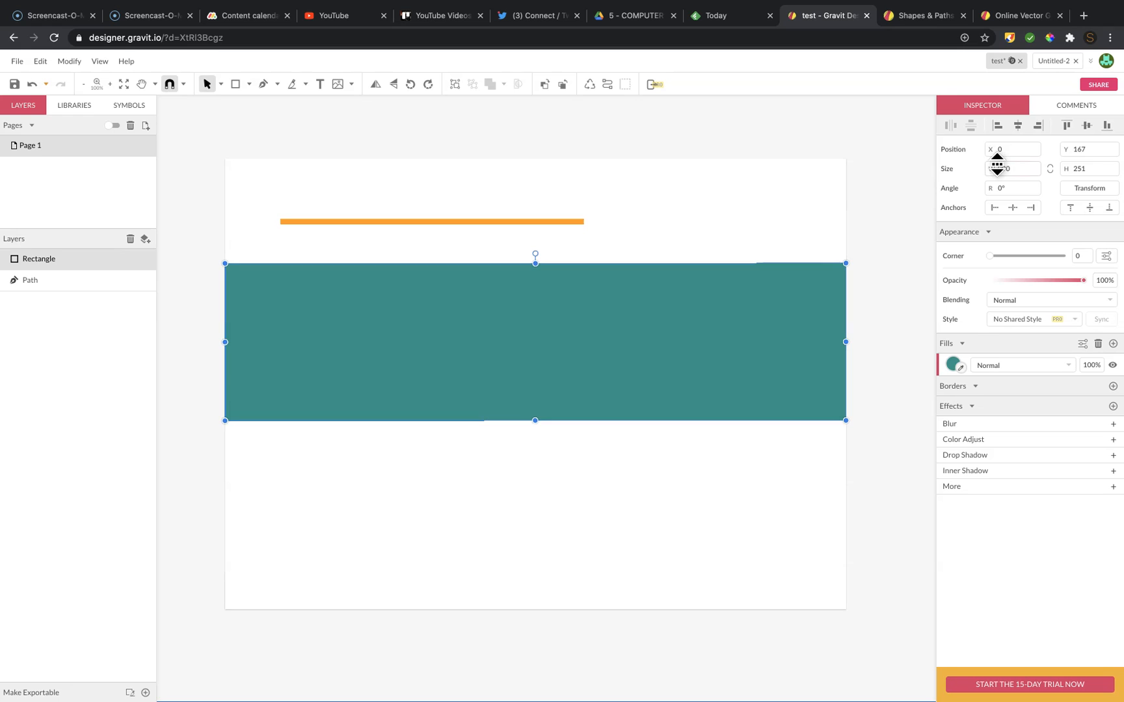
pyautogui.moveTo(1013, 149)
pyautogui.mouseDown()
pyautogui.moveTo(1015, 205)
pyautogui.moveTo(1014, 151)
pyautogui.mouseUp()
pyautogui.write('0')
pyautogui.press('Return')
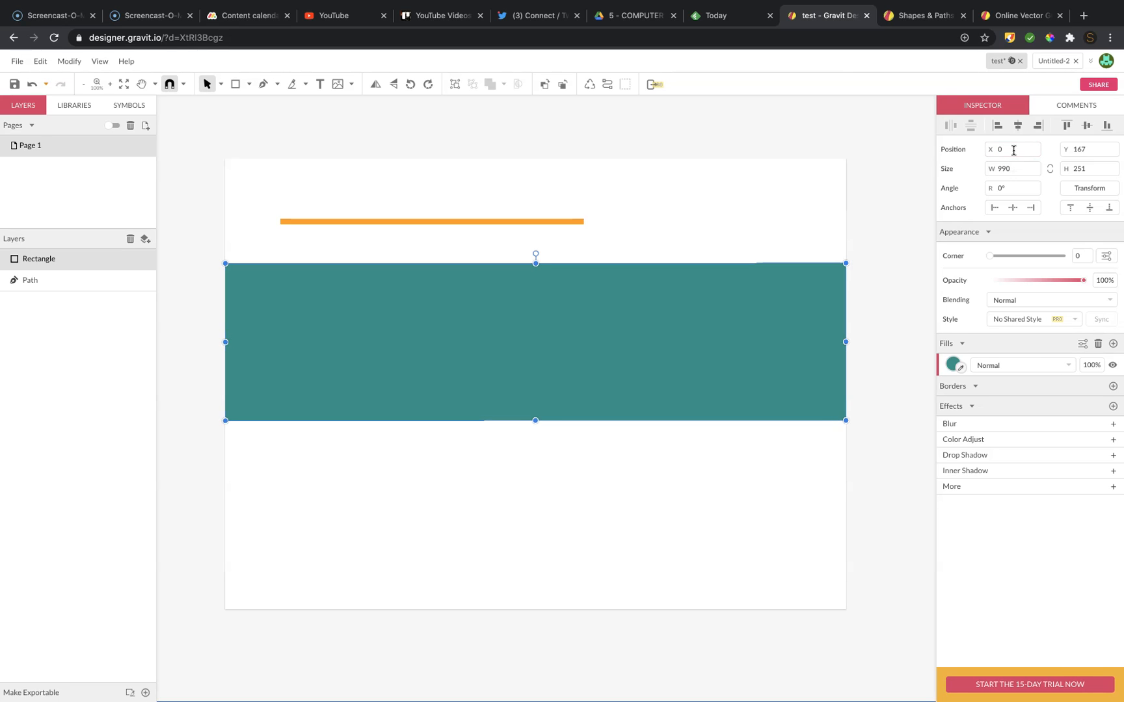
# Set the rectangle's width to 400 px and its height to 200 px
pyautogui.moveTo(1016, 168)
pyautogui.mouseDown()
pyautogui.moveTo(1021, 244)
pyautogui.moveTo(1013, 166)
pyautogui.moveTo(1026, 173)
pyautogui.moveTo(1011, 167)
pyautogui.mouseUp()
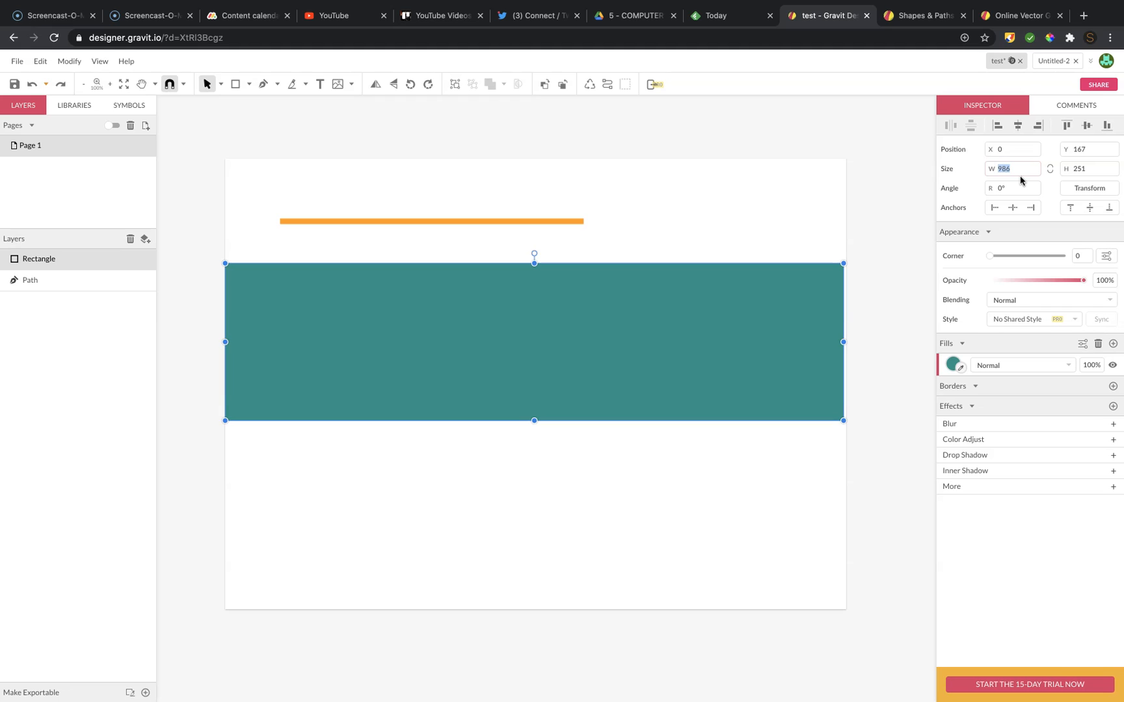
pyautogui.write('400')
pyautogui.press('Return')
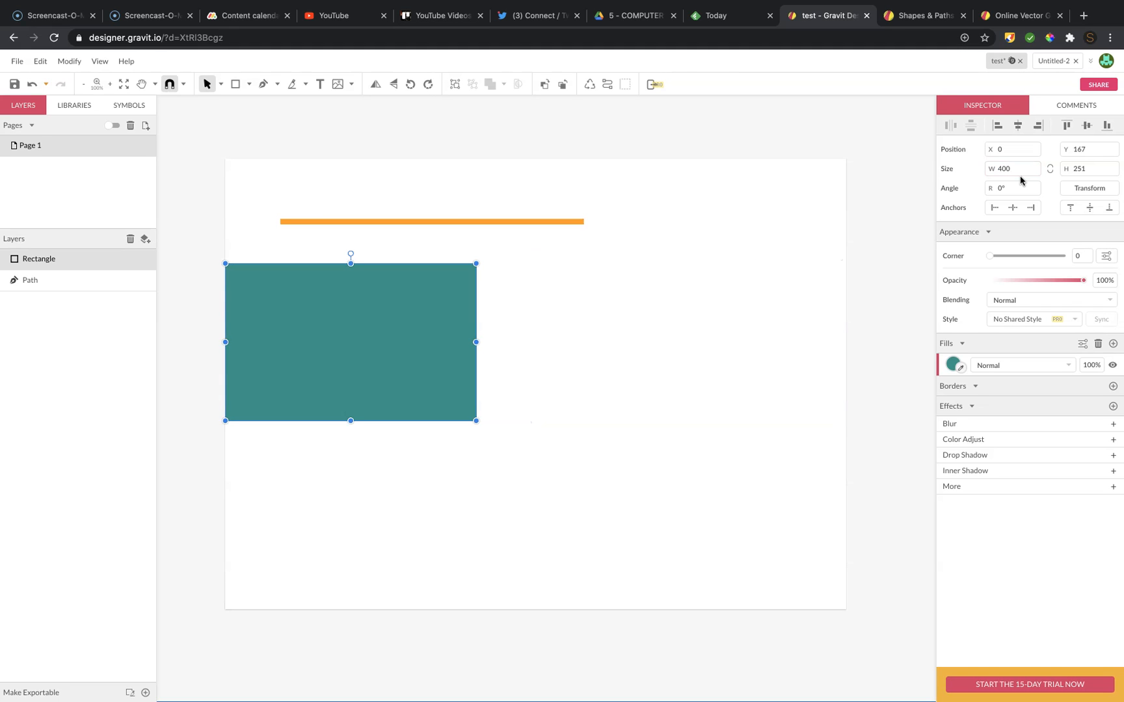
pyautogui.click(1086, 169)
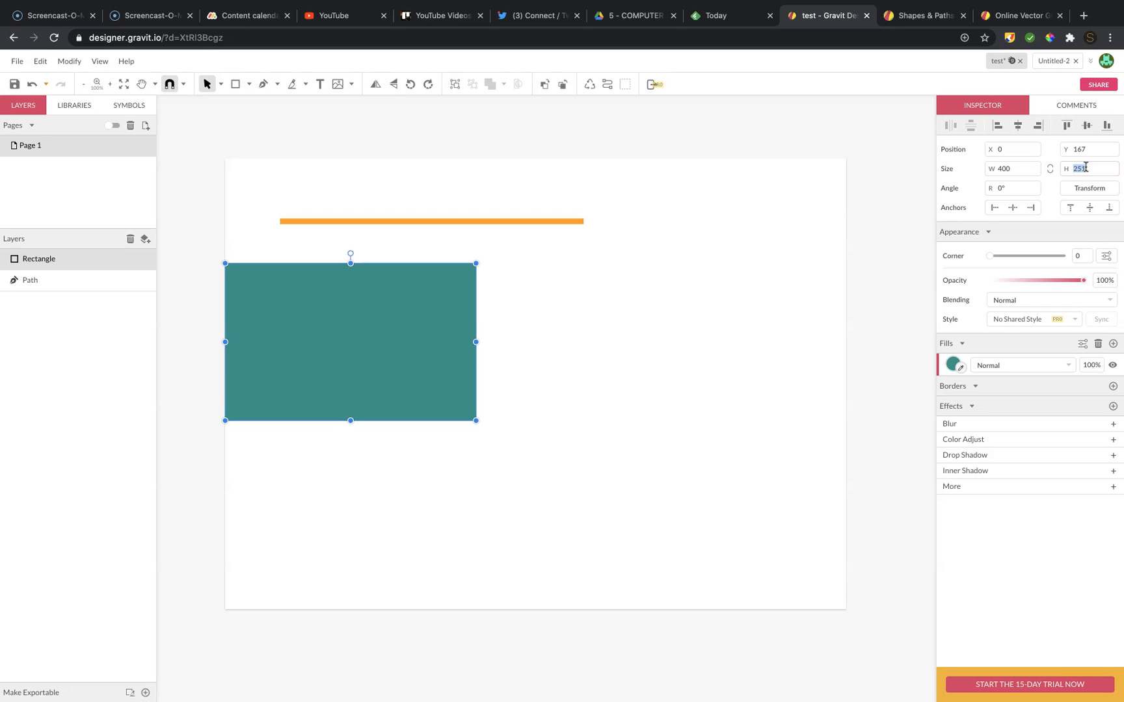
pyautogui.write('200')
pyautogui.press('Return')
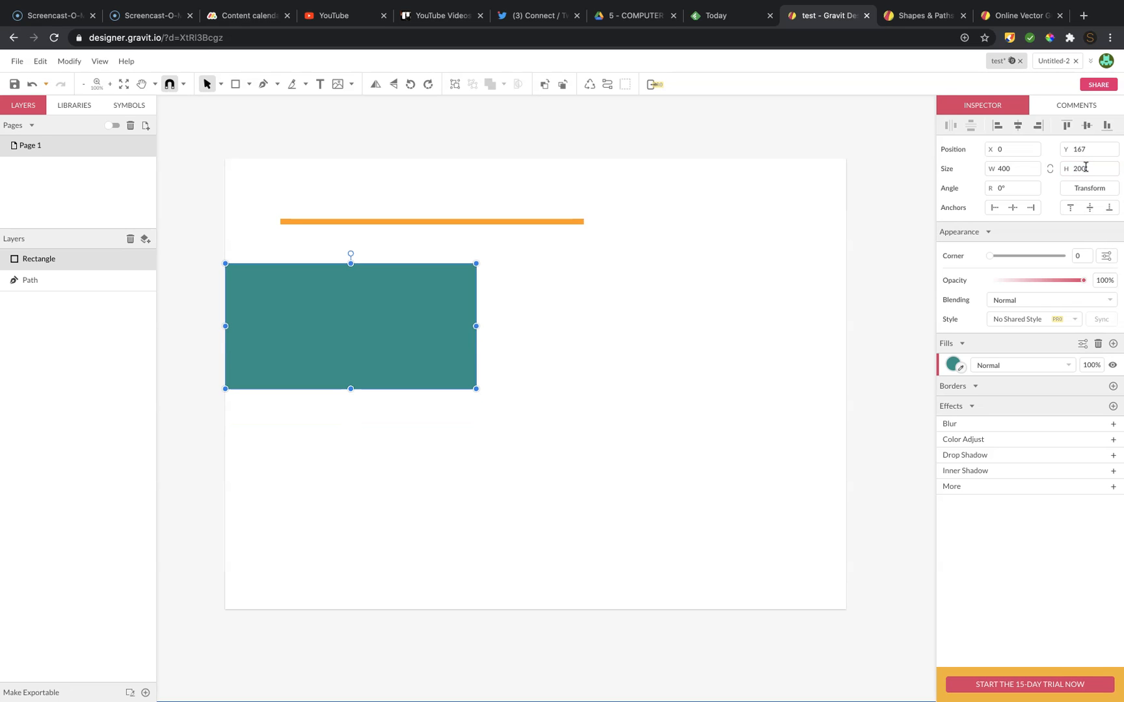
# Move the rectangle toward the middle of the page, to about X 354, Y 259.5
pyautogui.click(494, 346)
pyautogui.moveTo(401, 360); pyautogui.dragTo(635, 372)
pyautogui.click(621, 343)
pyautogui.click(749, 289)
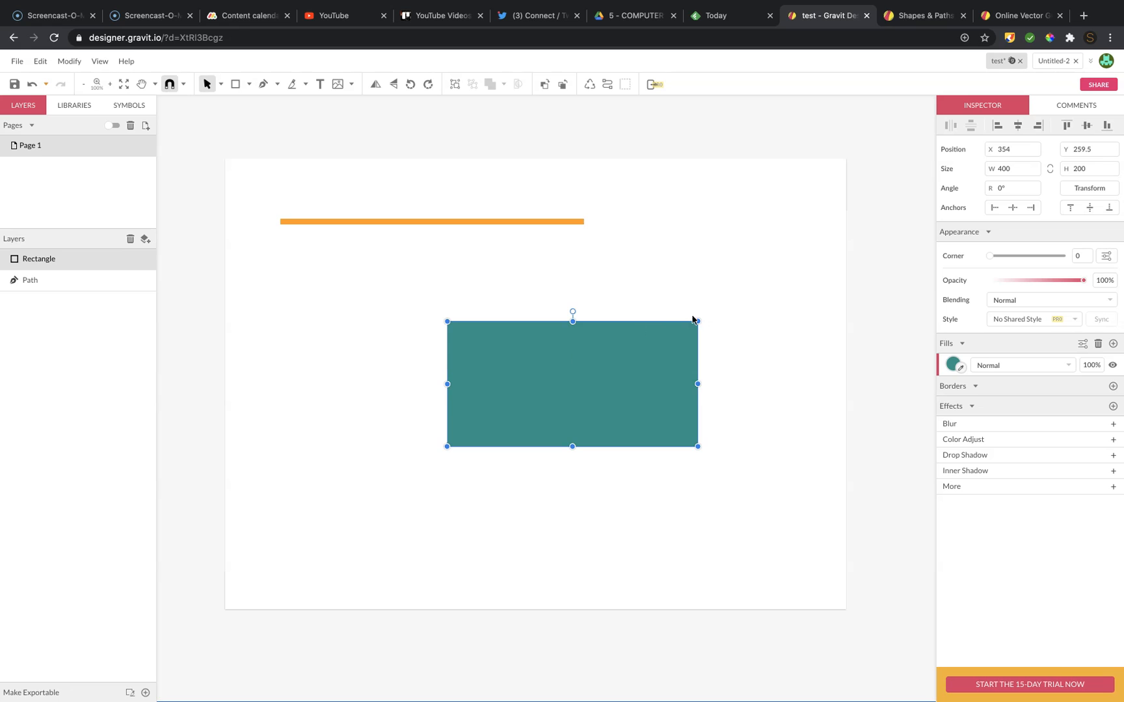
pyautogui.click(220, 84)
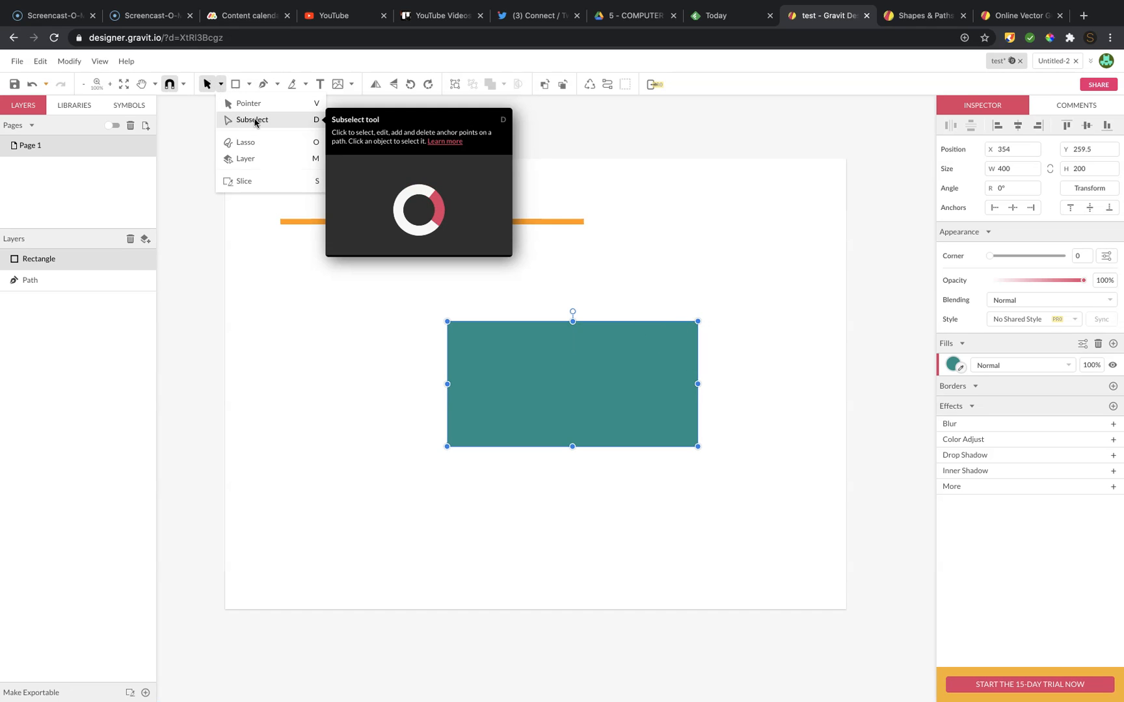
pyautogui.click(634, 225)
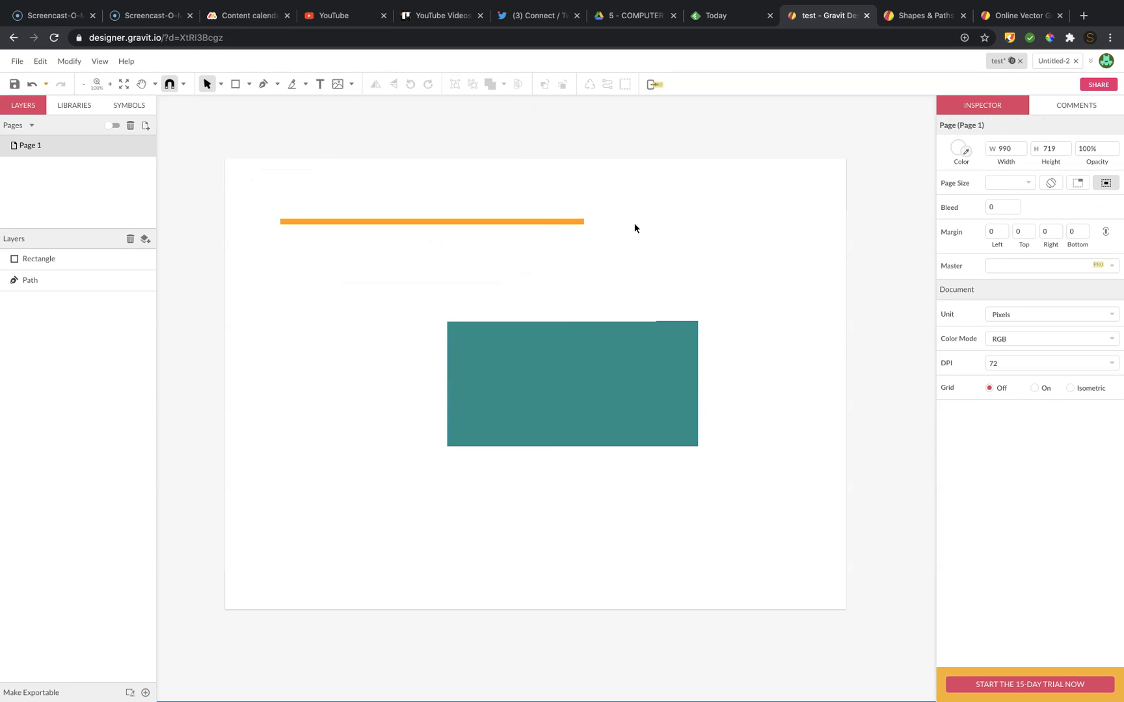
# Move the rectangle to about X 100, Y 207.5 and scale it proportionally from its corner to about 534 by 267 px
pyautogui.click(622, 368)
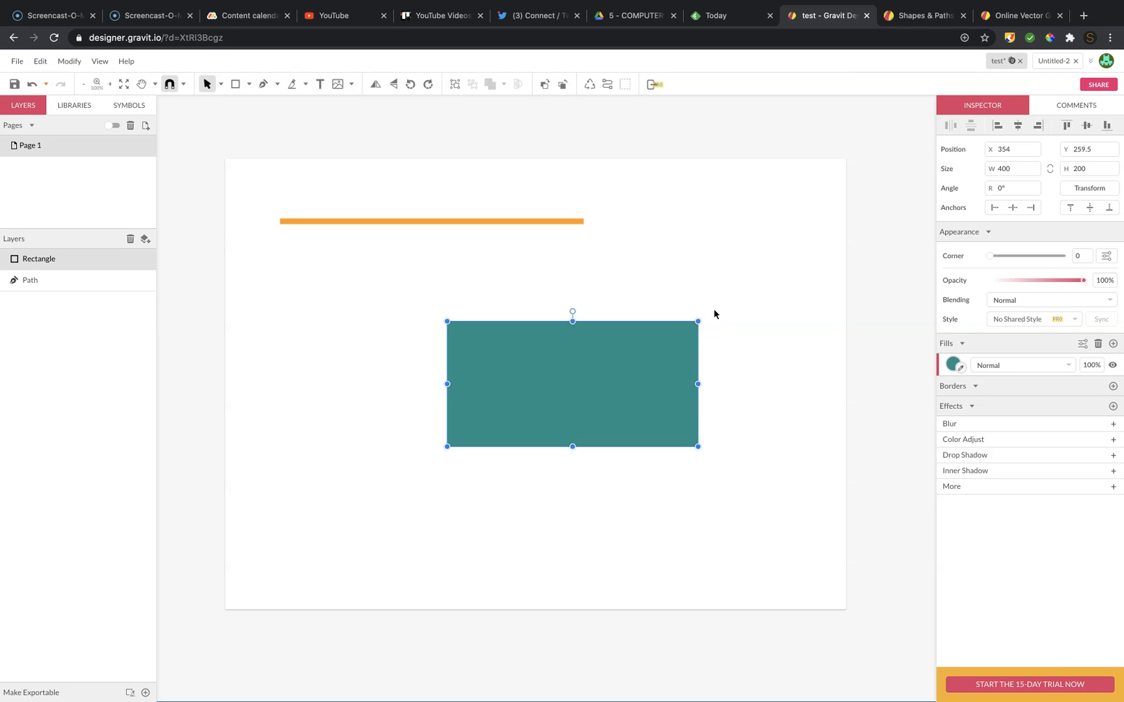
pyautogui.moveTo(697, 322); pyautogui.dragTo(677, 284)
pyautogui.click(723, 263)
pyautogui.click(755, 289)
pyautogui.moveTo(774, 284); pyautogui.dragTo(682, 330)
pyautogui.click(688, 330)
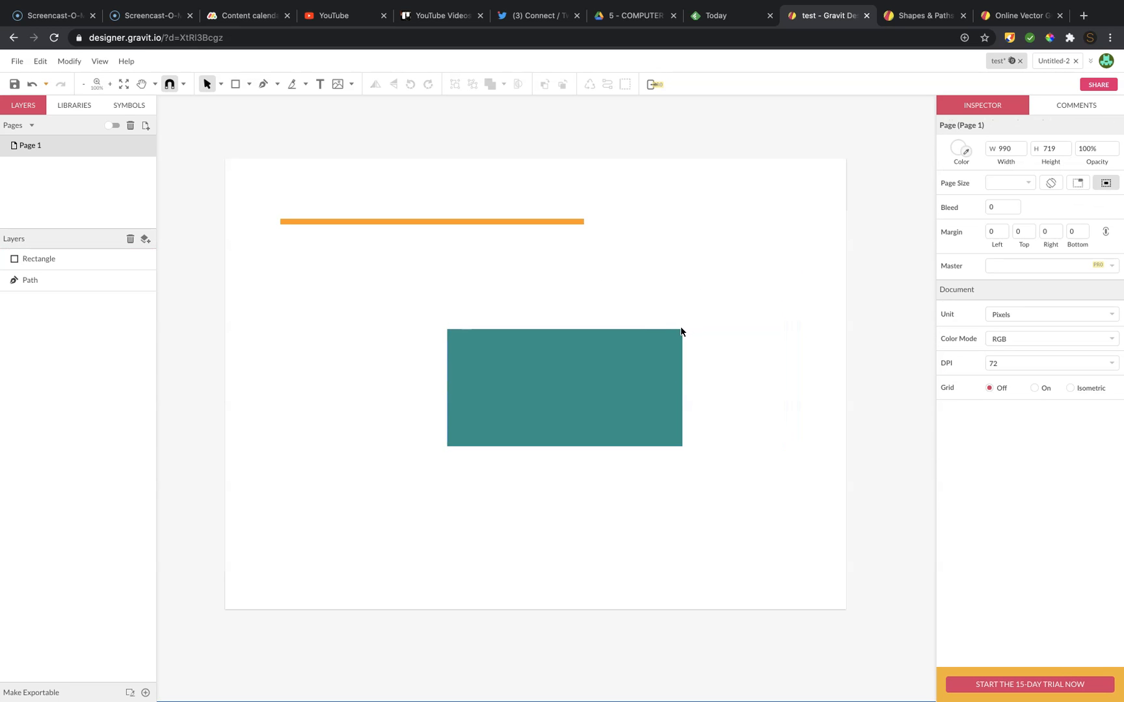
pyautogui.click(685, 329)
pyautogui.moveTo(691, 339); pyautogui.dragTo(590, 306)
pyautogui.moveTo(653, 272); pyautogui.dragTo(623, 289)
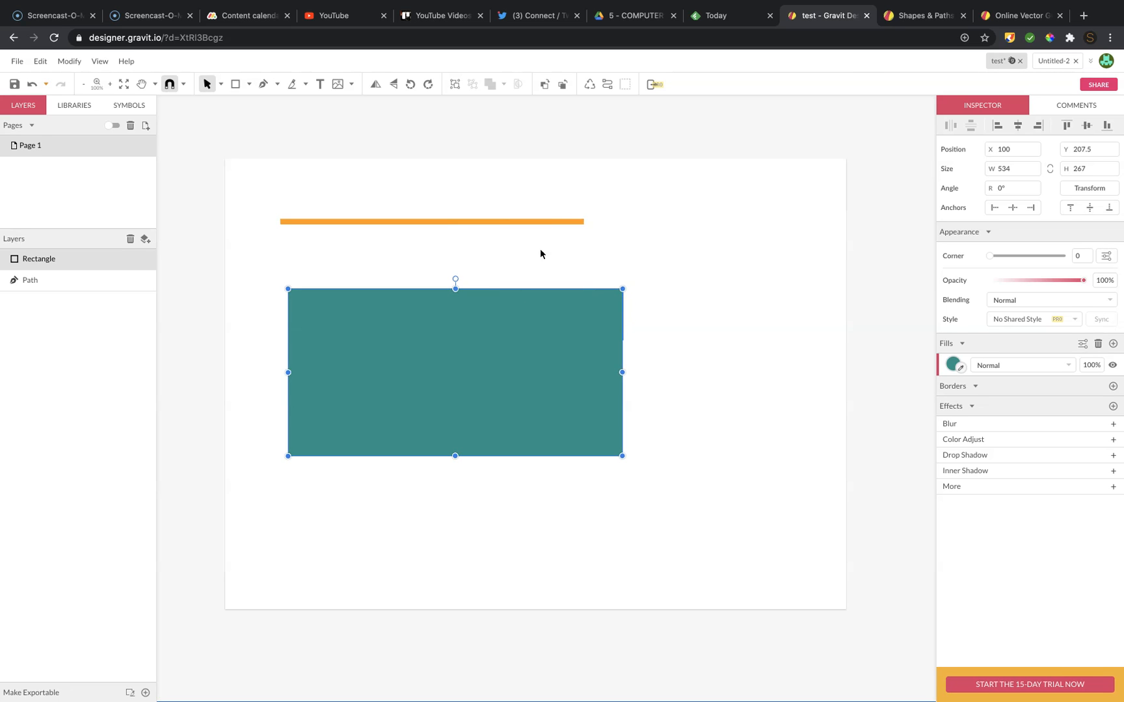
# Stretch the rectangle by its side and top edges to about 727 px wide and 277.5 px high
pyautogui.moveTo(623, 373); pyautogui.dragTo(743, 372)
pyautogui.moveTo(517, 288)
pyautogui.mouseDown()
pyautogui.moveTo(526, 363)
pyautogui.moveTo(539, 282)
pyautogui.mouseUp()
pyautogui.click(556, 311)
pyautogui.click(518, 372)
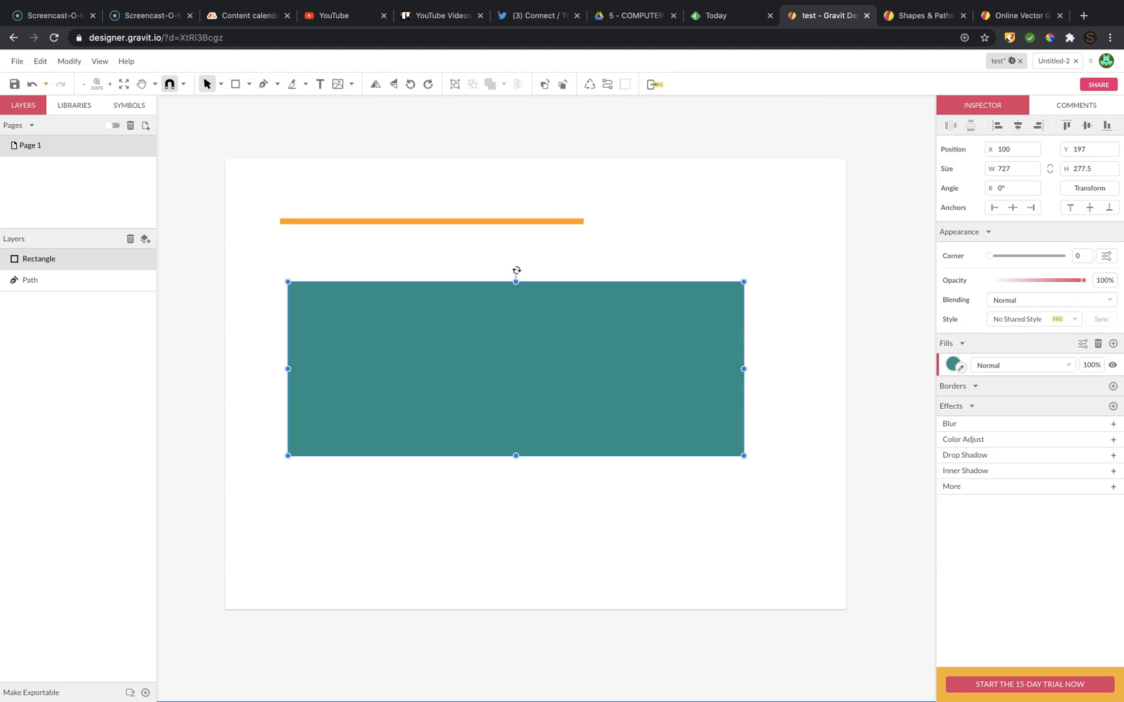
# Rotate the rectangle by about 4° and set its angle back to 0°
pyautogui.moveTo(521, 272); pyautogui.dragTo(510, 278)
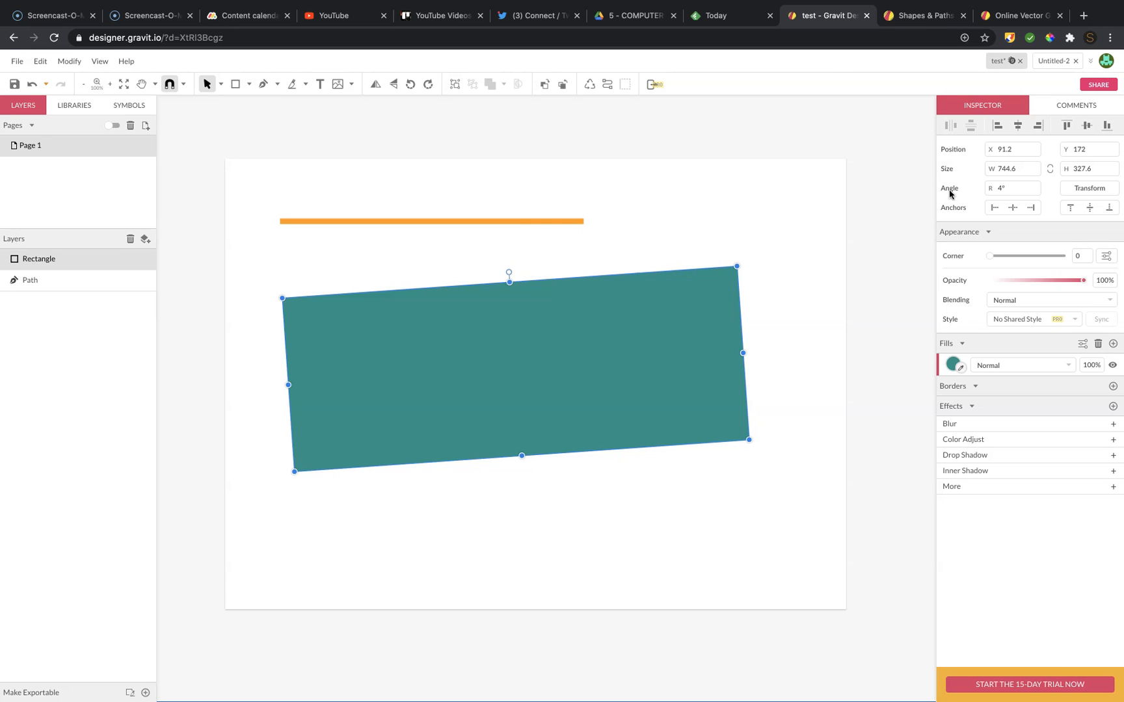
pyautogui.click(1005, 188)
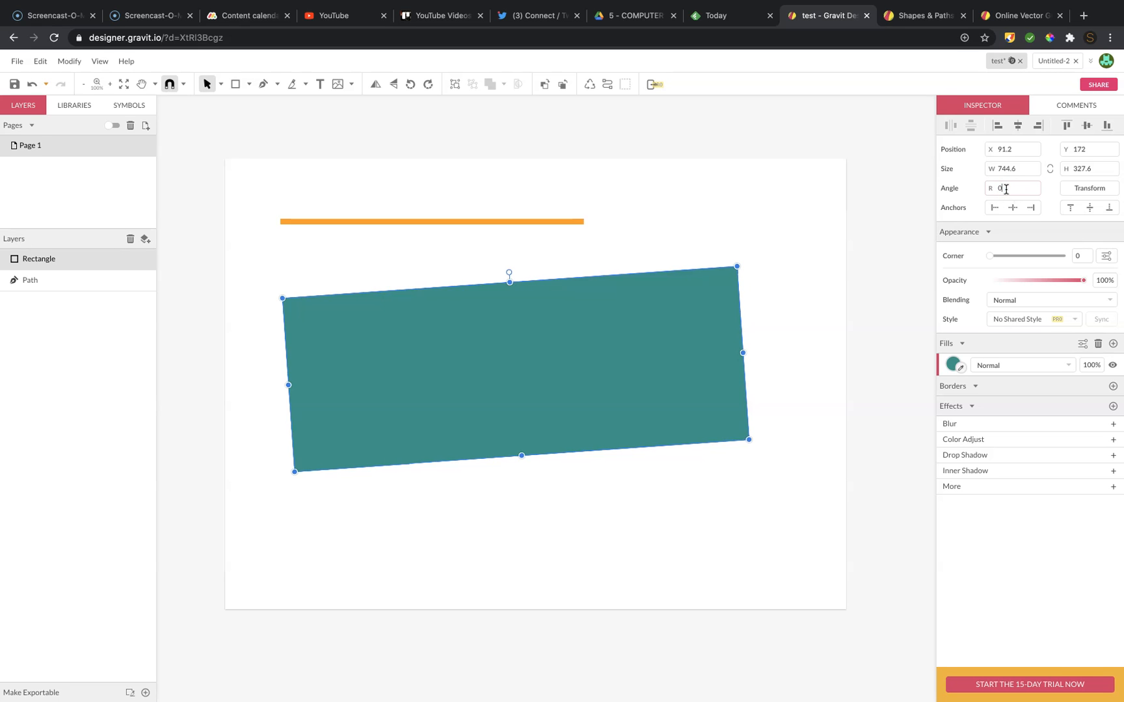
pyautogui.press('Return')
# Position the rectangle under the orange line at about X 92, Y 150.7 and scale it proportionally to about 547 by 208.8 px
pyautogui.moveTo(612, 392); pyautogui.dragTo(602, 354)
pyautogui.click(745, 294)
pyautogui.click(733, 248)
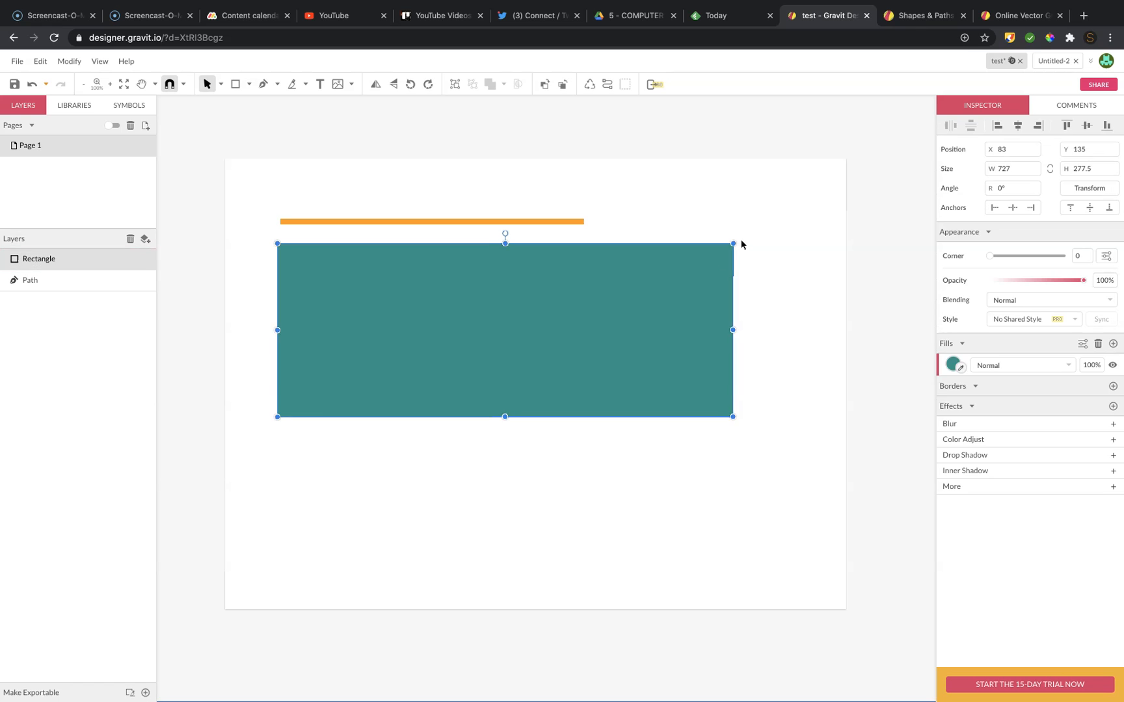
pyautogui.moveTo(734, 243); pyautogui.dragTo(597, 294)
pyautogui.click(726, 320)
pyautogui.click(682, 281)
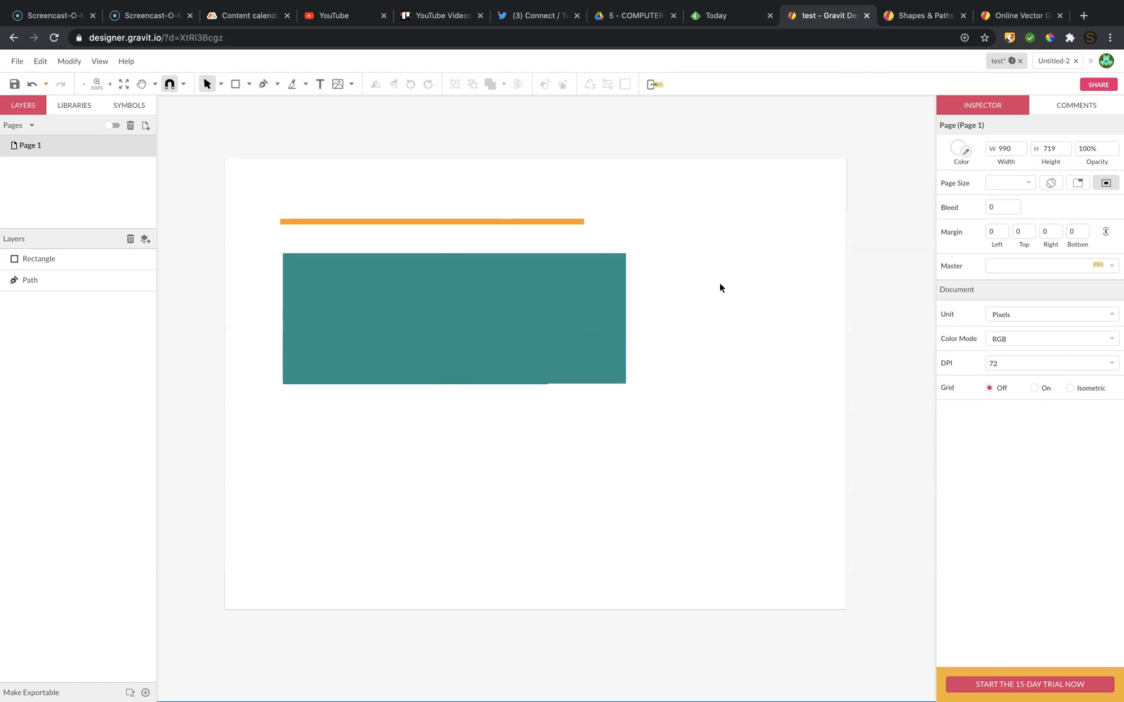
# Draw a circle about 183 px in diameter below the teal rectangle with the Ellipse tool
pyautogui.click(250, 86)
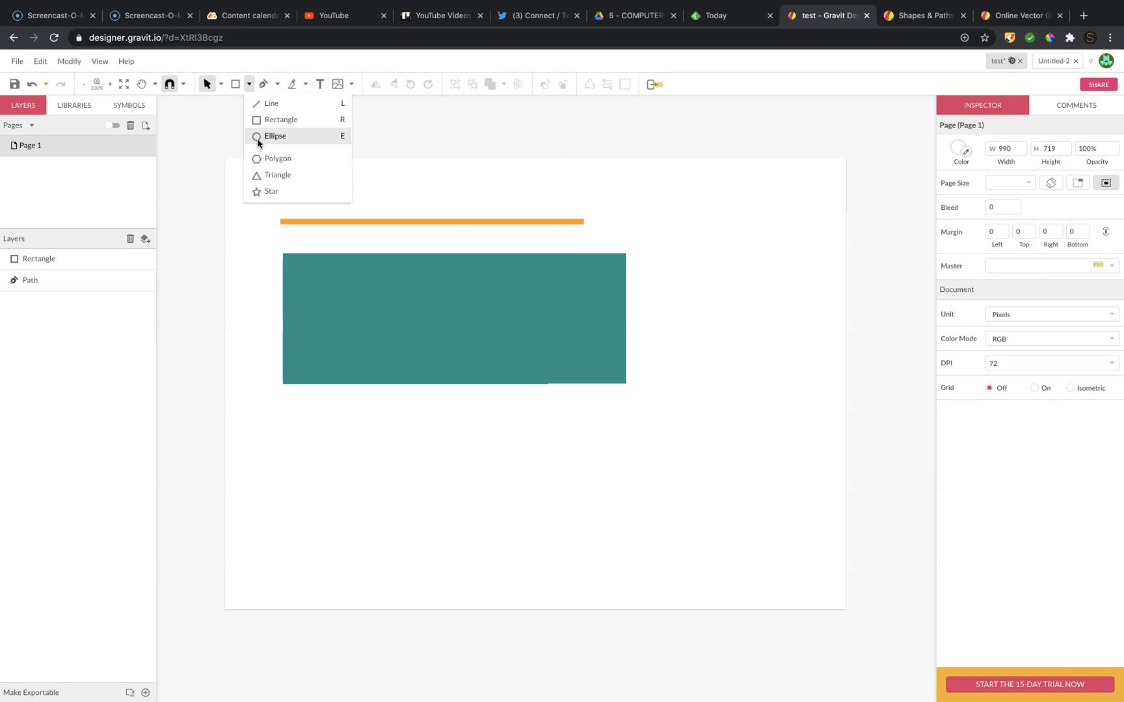
pyautogui.click(274, 138)
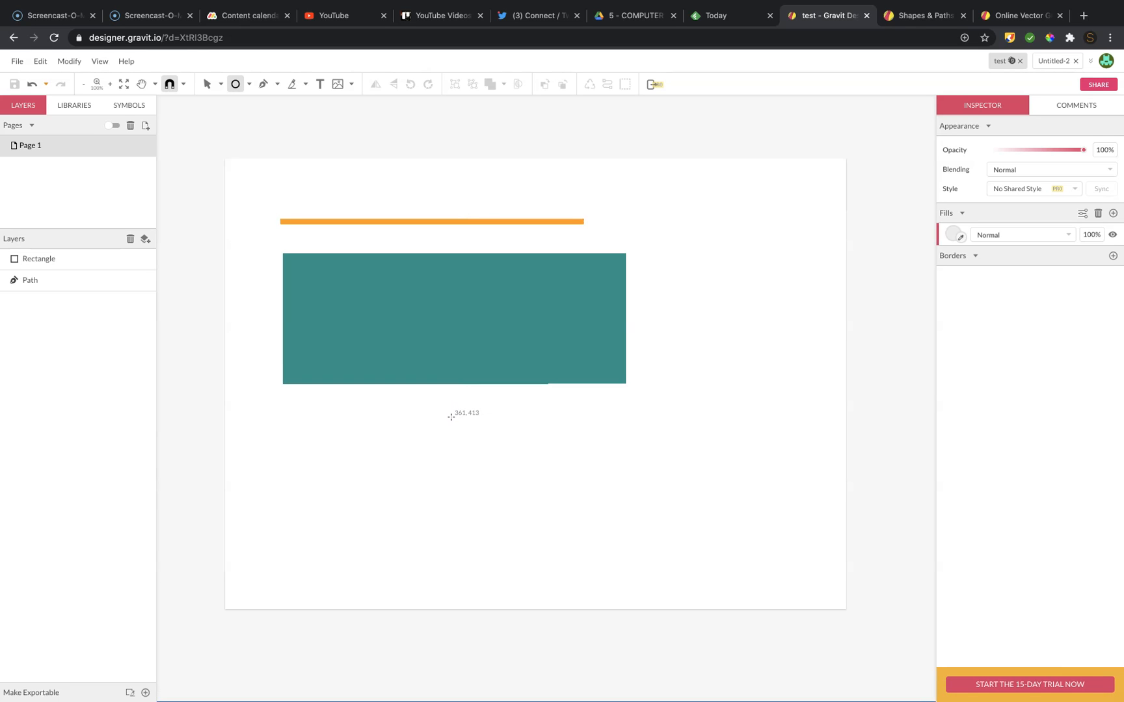
pyautogui.moveTo(451, 416); pyautogui.dragTo(480, 445)
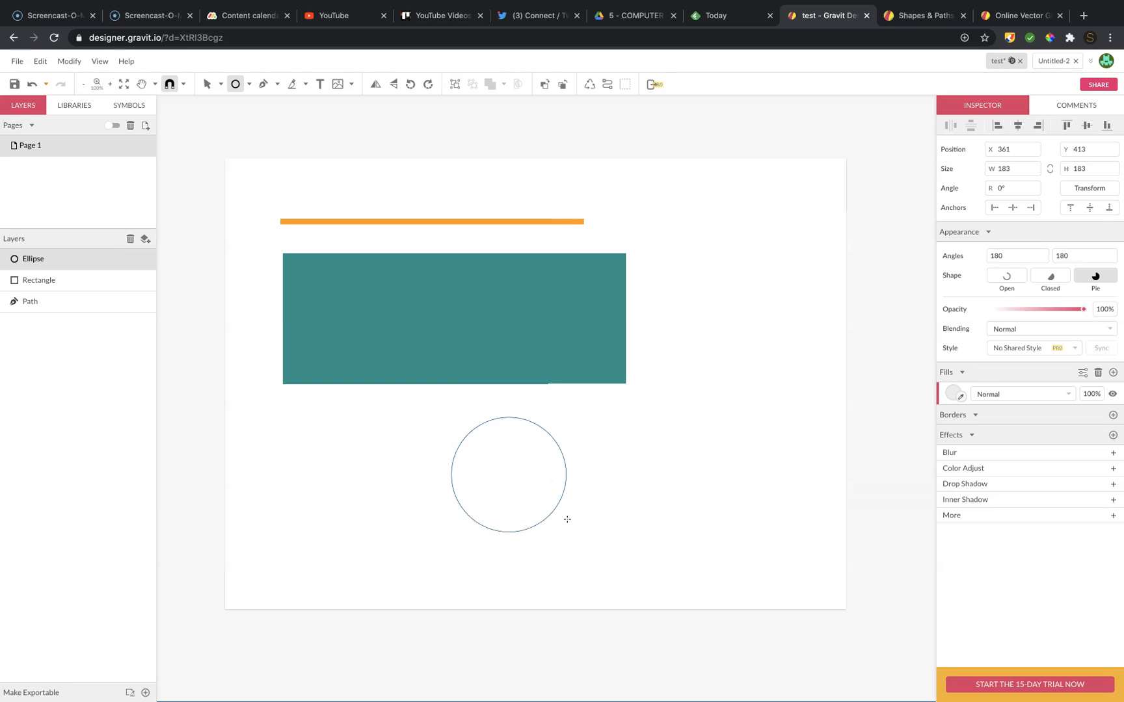
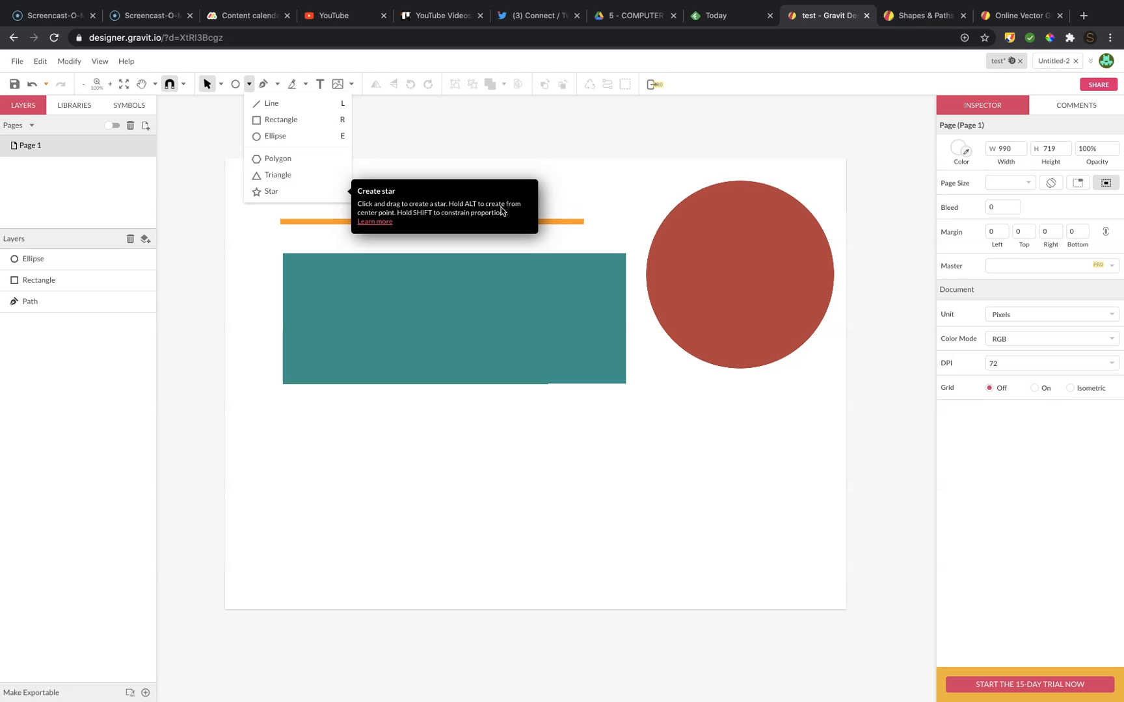
# Move the red circle down below the rectangle, to about X 607, Y 359.5
pyautogui.click(629, 198)
pyautogui.moveTo(743, 266); pyautogui.dragTo(698, 459)
pyautogui.click(662, 272)
pyautogui.click(547, 307)
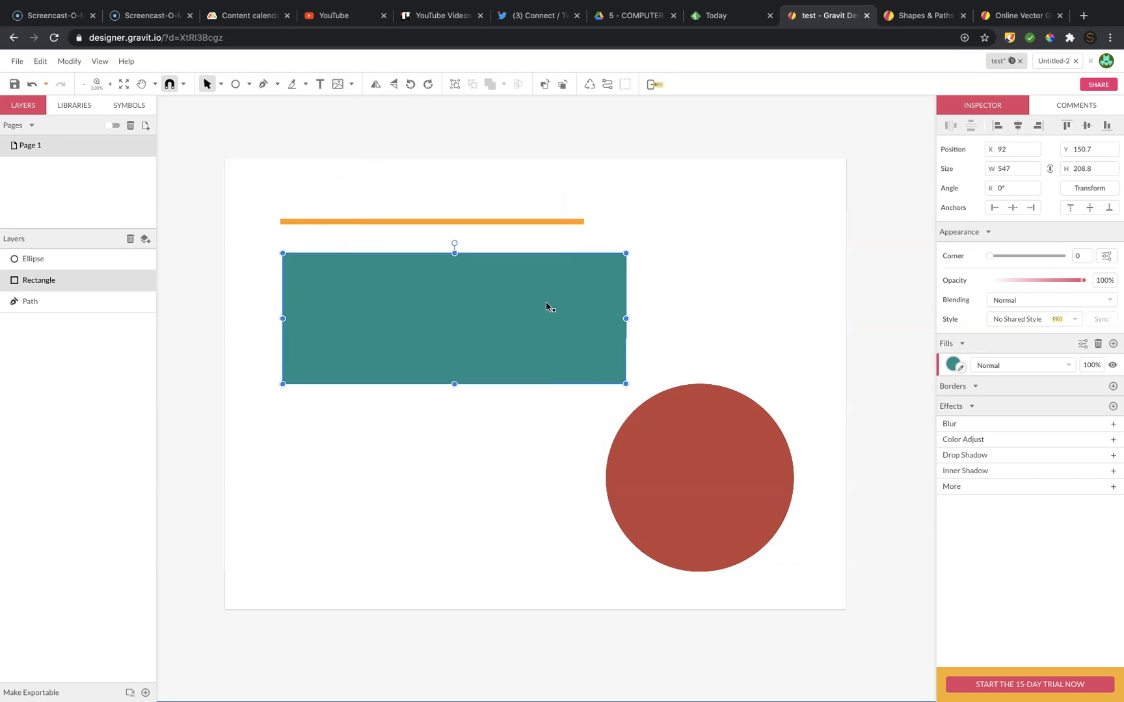
# Move the orange line up to about Y 70 and the teal rectangle up to about Y 126
pyautogui.moveTo(501, 224); pyautogui.dragTo(500, 204)
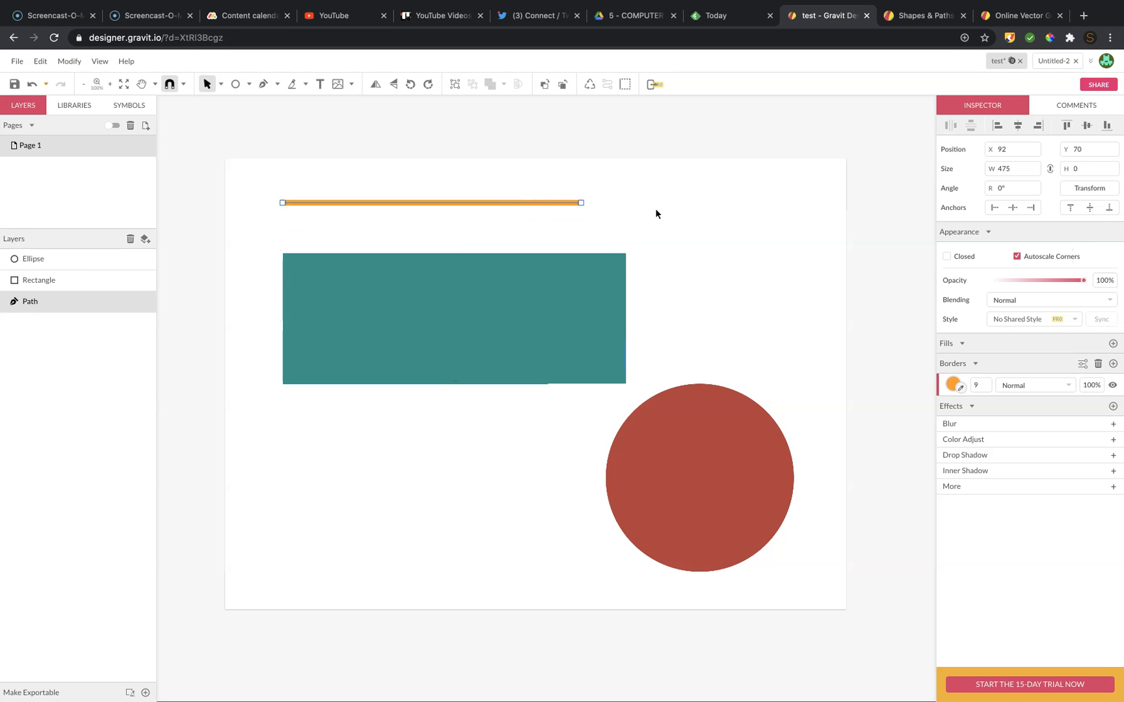
pyautogui.click(656, 212)
pyautogui.click(567, 299)
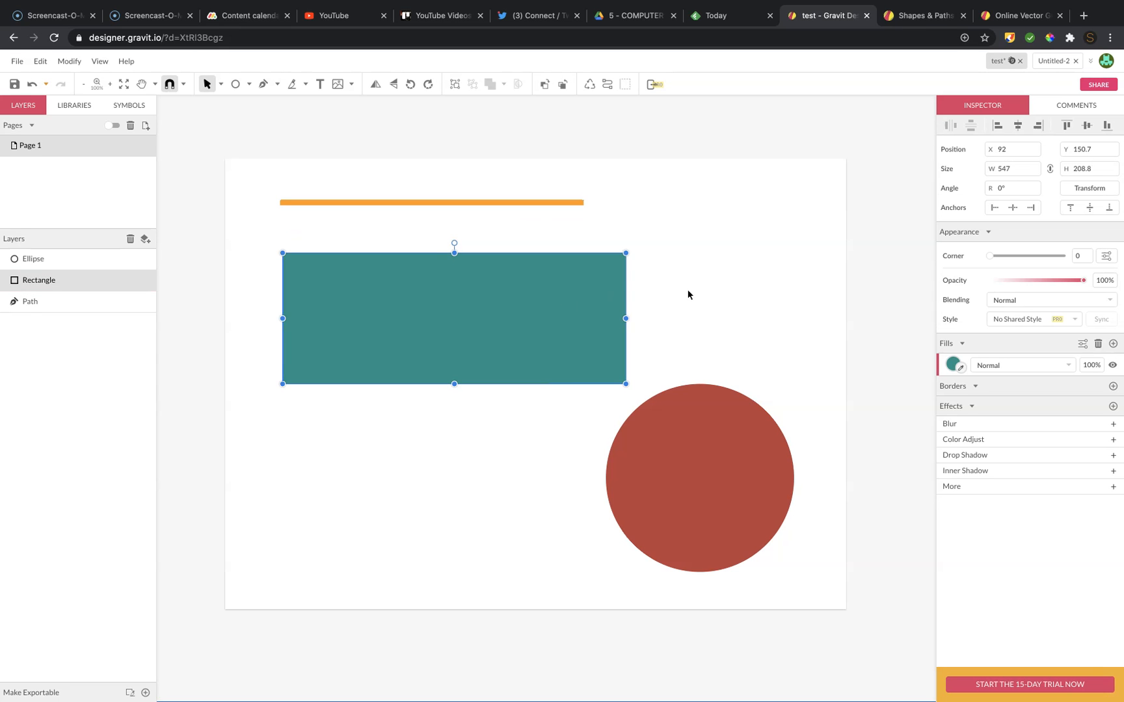
pyautogui.moveTo(584, 314)
pyautogui.mouseDown()
pyautogui.moveTo(567, 312)
pyautogui.moveTo(582, 303)
pyautogui.mouseUp()
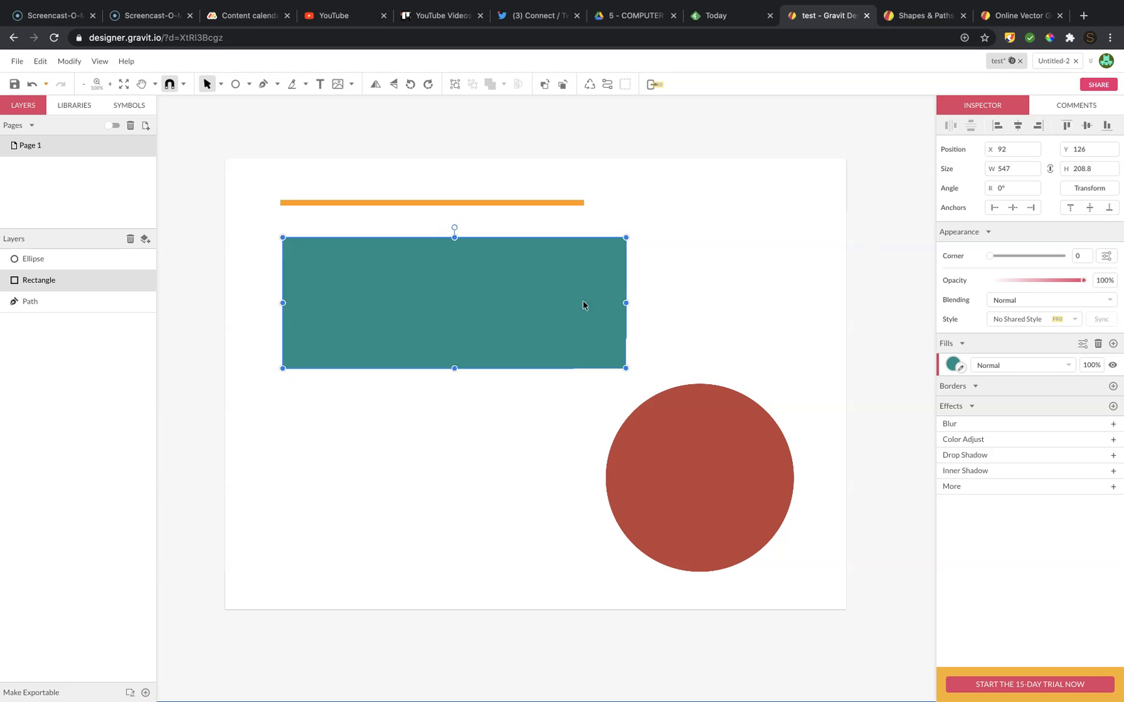
# Add a border to the red circle and set its width to 5 px
pyautogui.click(713, 436)
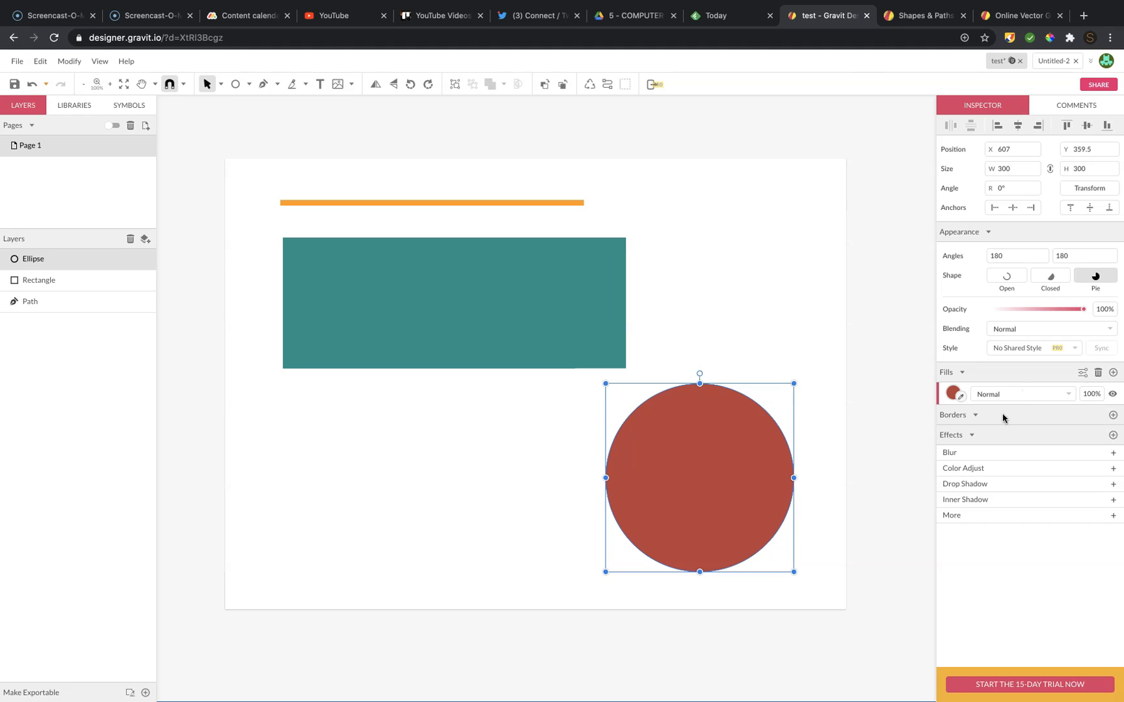
pyautogui.click(1113, 416)
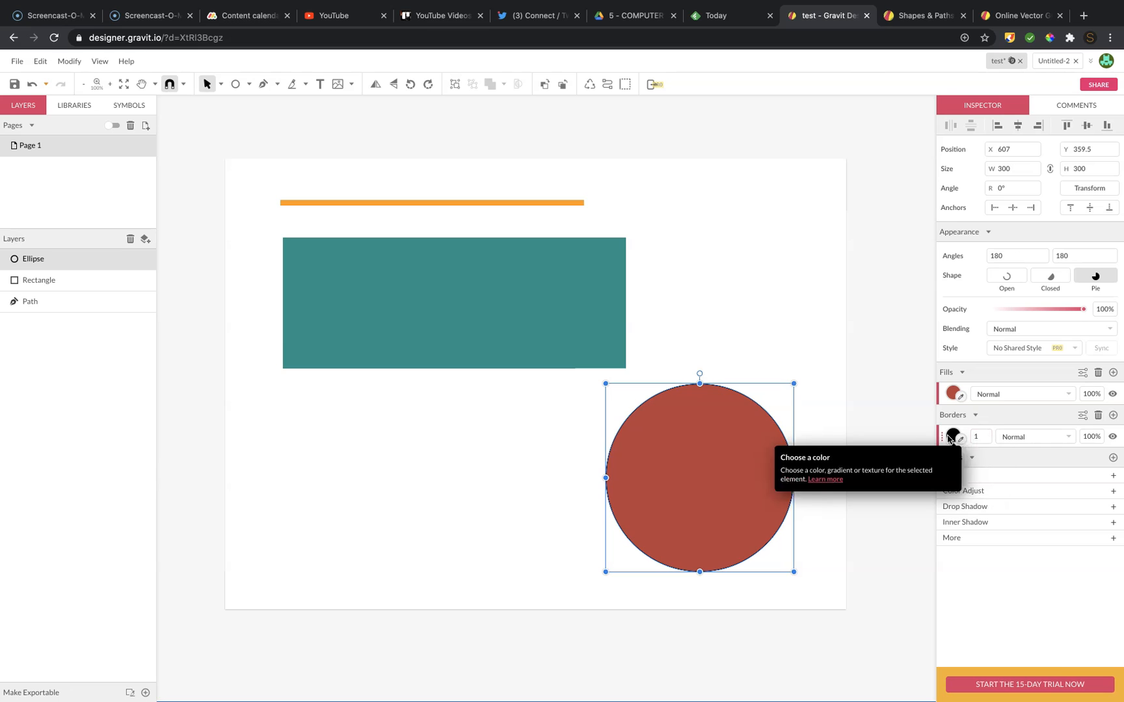
pyautogui.click(983, 438)
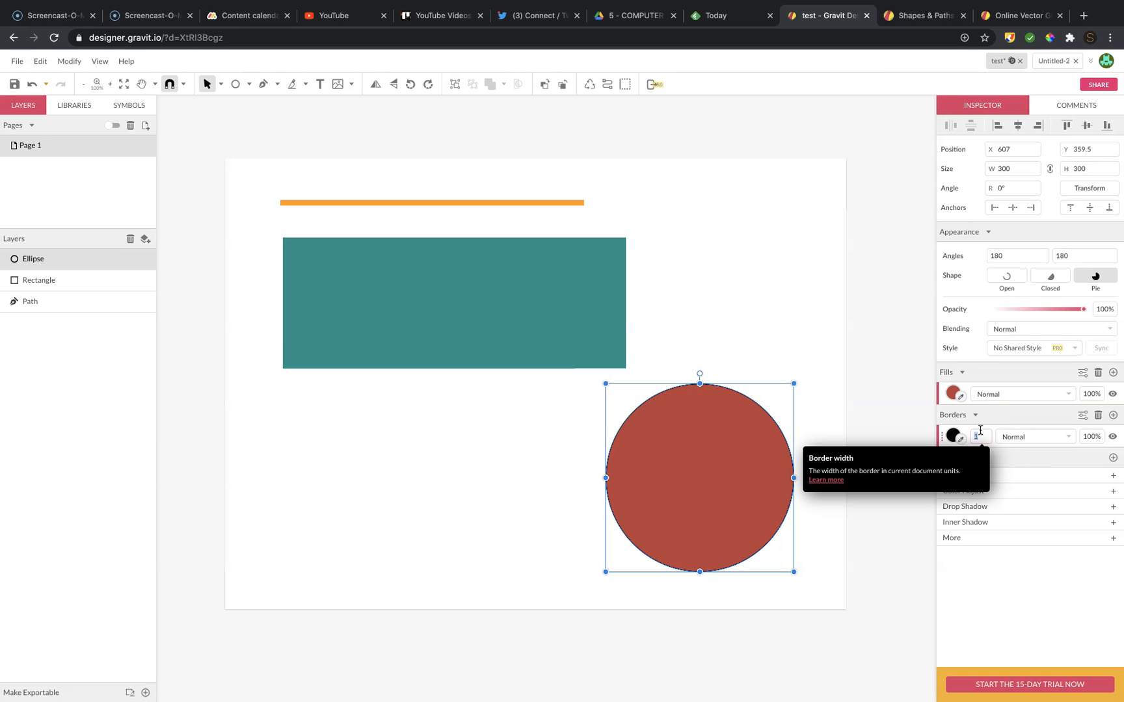
pyautogui.write('5')
pyautogui.press('Return')
pyautogui.click(787, 330)
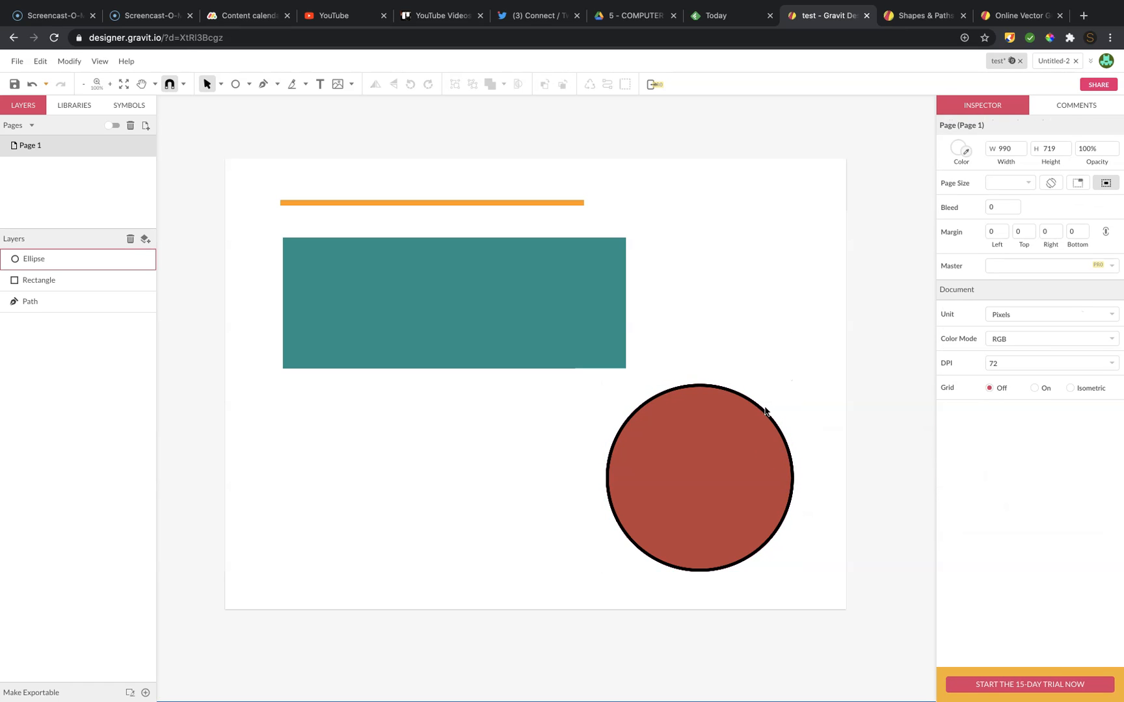
# Widen the red circle's border to 21 px and colour it dark blue (#1D297D)
pyautogui.click(756, 481)
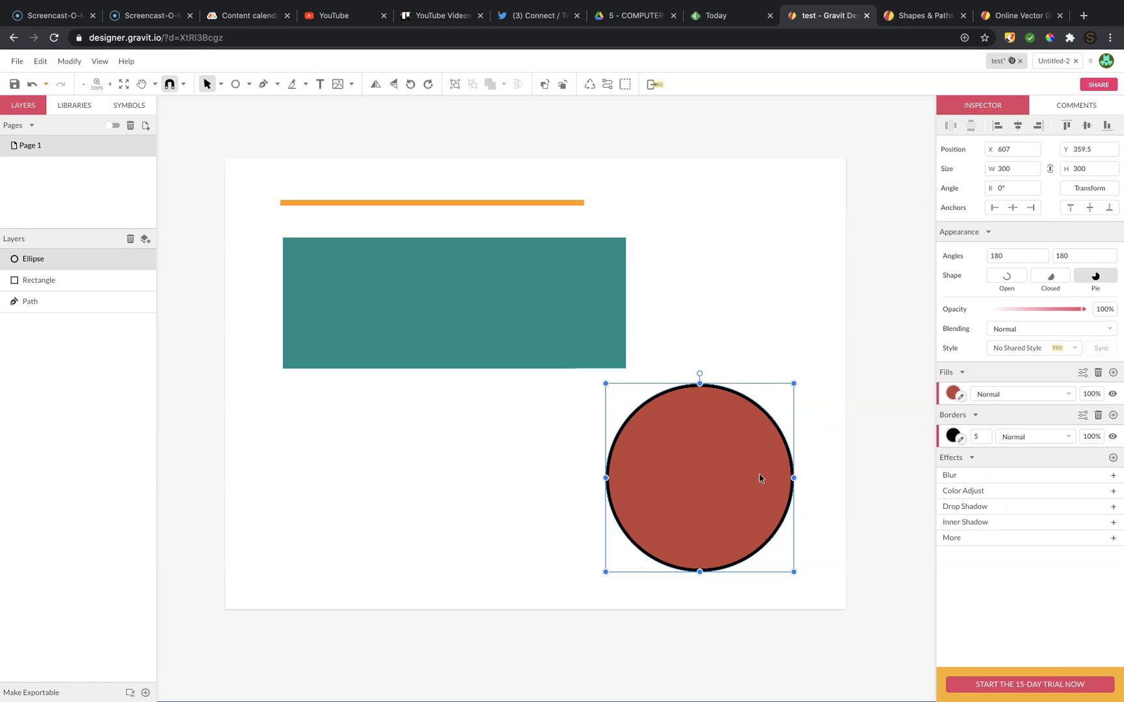
pyautogui.moveTo(982, 437)
pyautogui.mouseDown()
pyautogui.moveTo(984, 402)
pyautogui.moveTo(988, 429)
pyautogui.mouseUp()
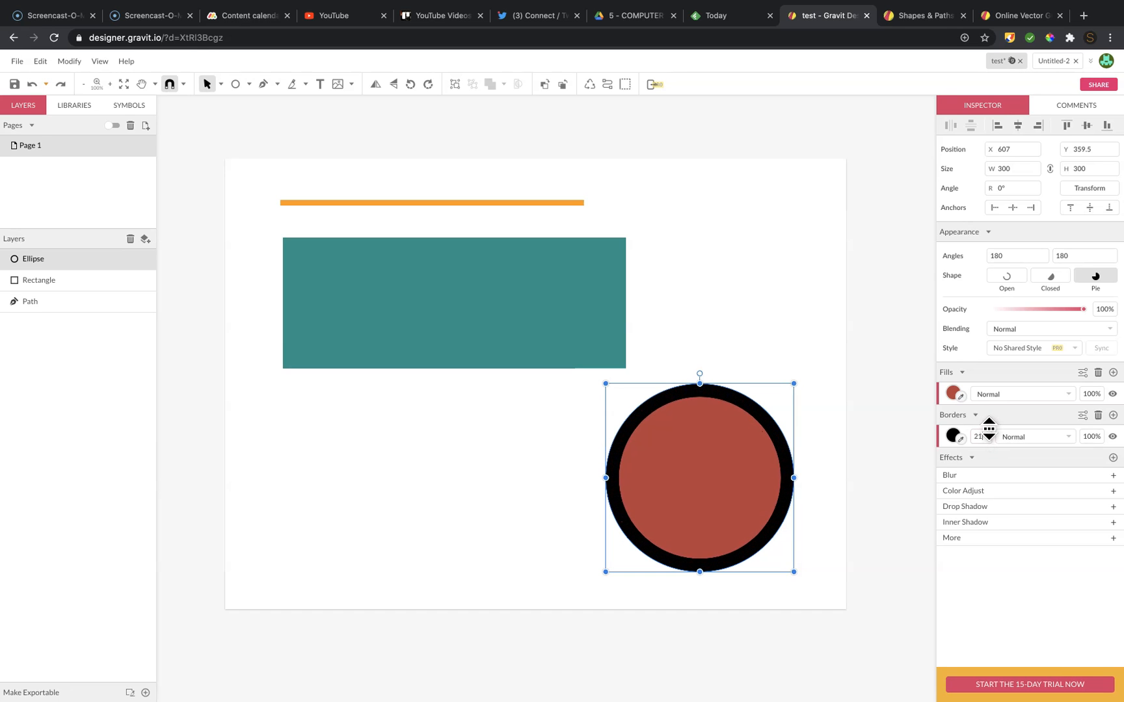
pyautogui.click(953, 437)
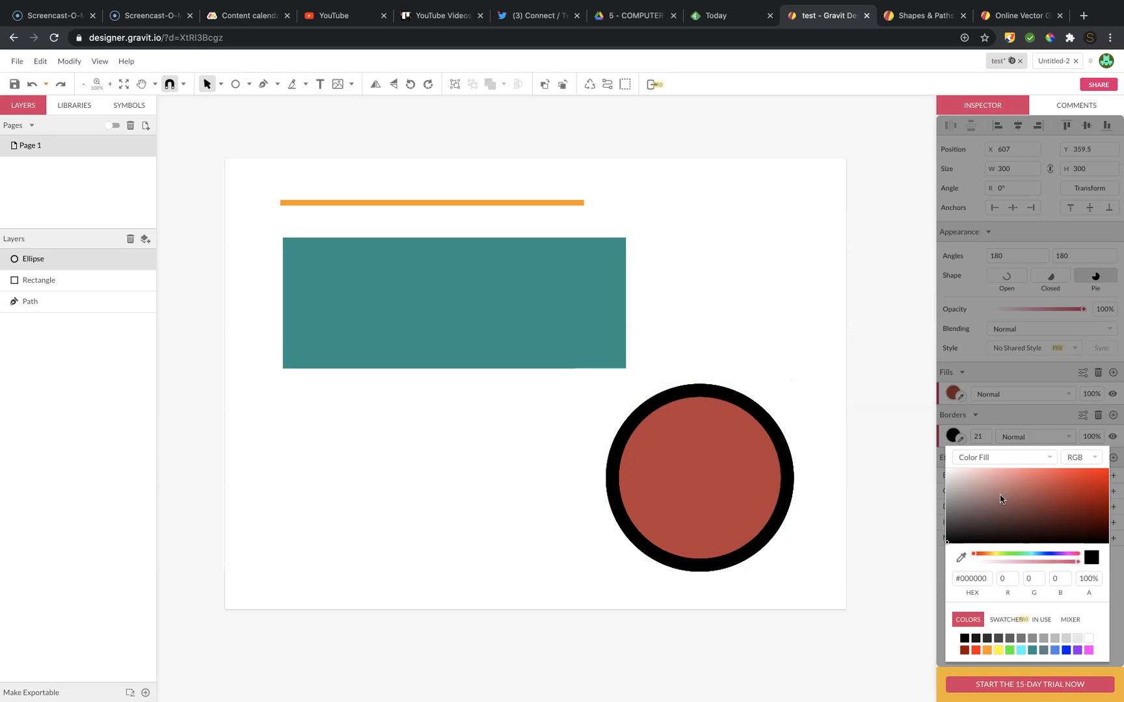
pyautogui.click(1032, 498)
pyautogui.moveTo(1000, 553)
pyautogui.mouseDown()
pyautogui.moveTo(1051, 553)
pyautogui.moveTo(1054, 514)
pyautogui.moveTo(1085, 510)
pyautogui.mouseUp()
pyautogui.click(1048, 555)
pyautogui.moveTo(1049, 554); pyautogui.dragTo(1040, 555)
pyautogui.moveTo(1083, 514)
pyautogui.mouseDown()
pyautogui.moveTo(1089, 487)
pyautogui.moveTo(1072, 510)
pyautogui.mouseUp()
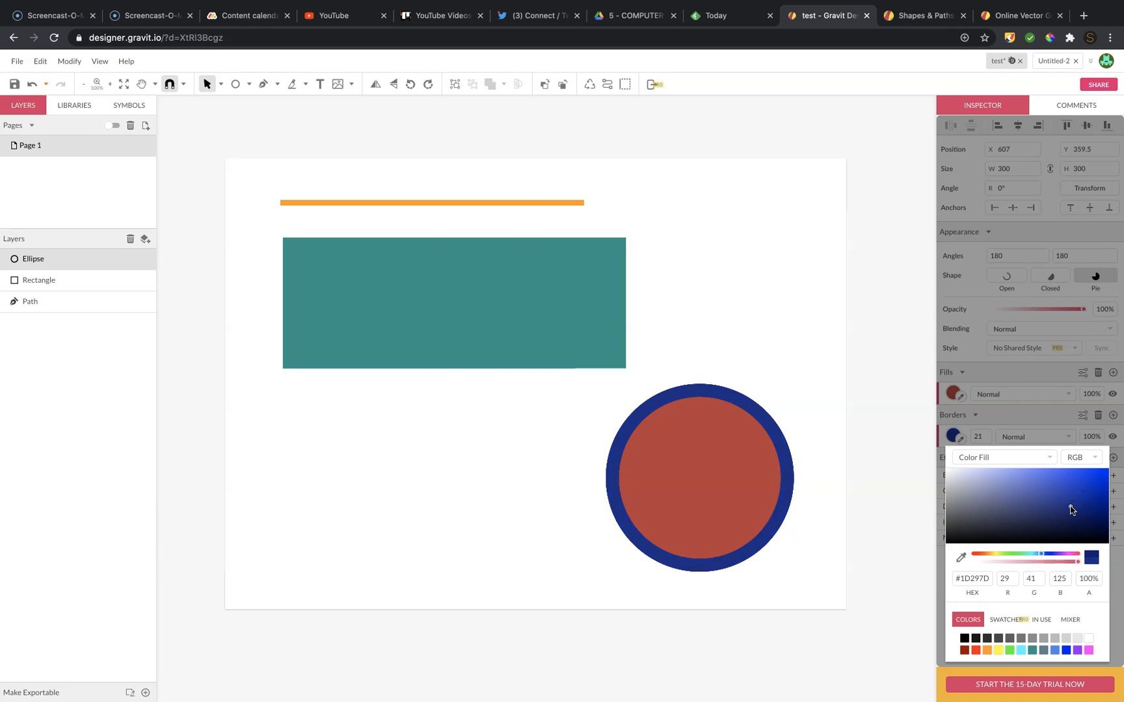
pyautogui.click(770, 343)
# Compare the border position options on the red circle and place its border outside the edge
pyautogui.click(741, 466)
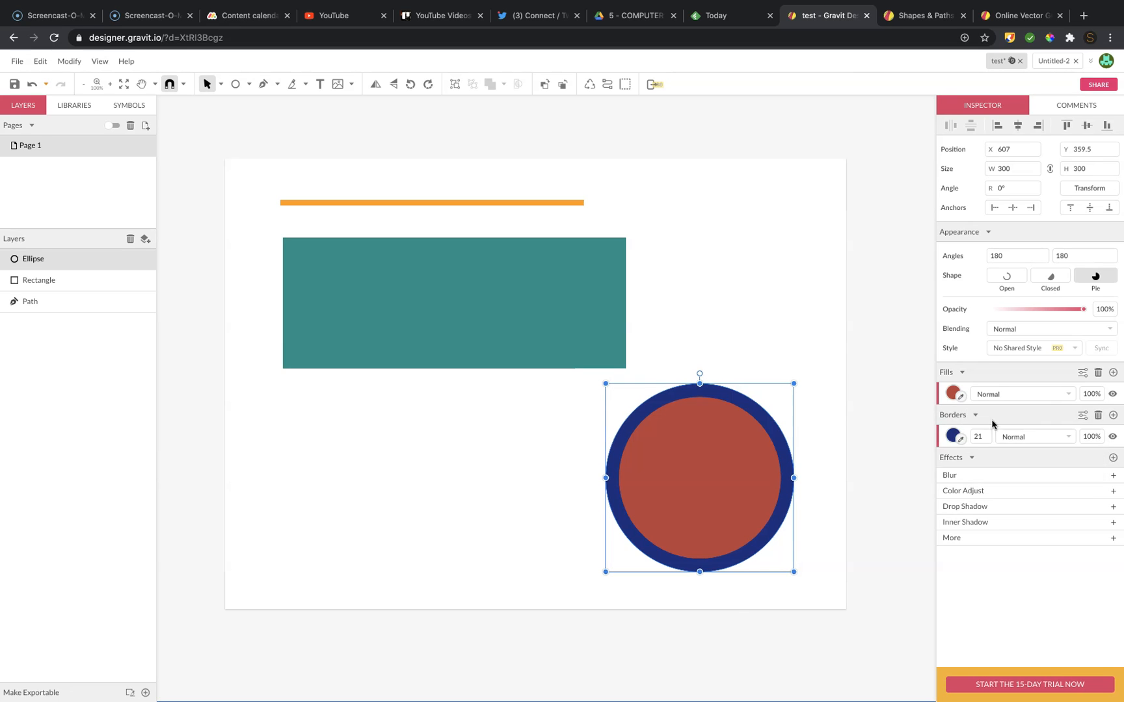
pyautogui.click(1082, 415)
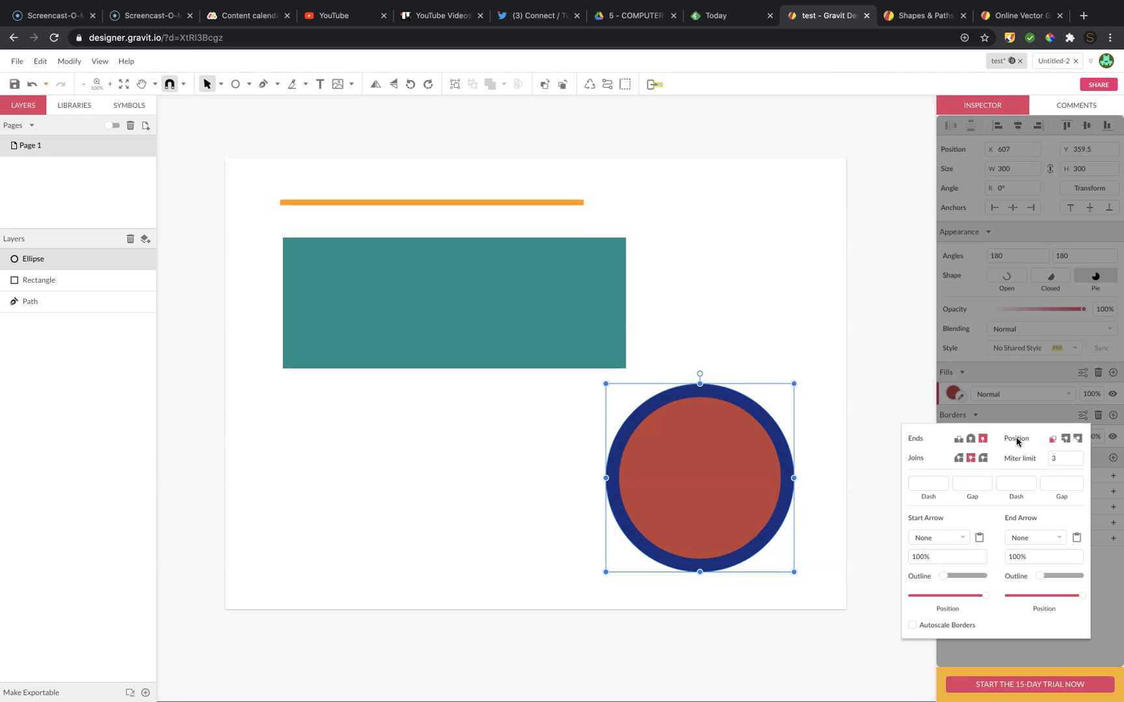
pyautogui.click(1065, 439)
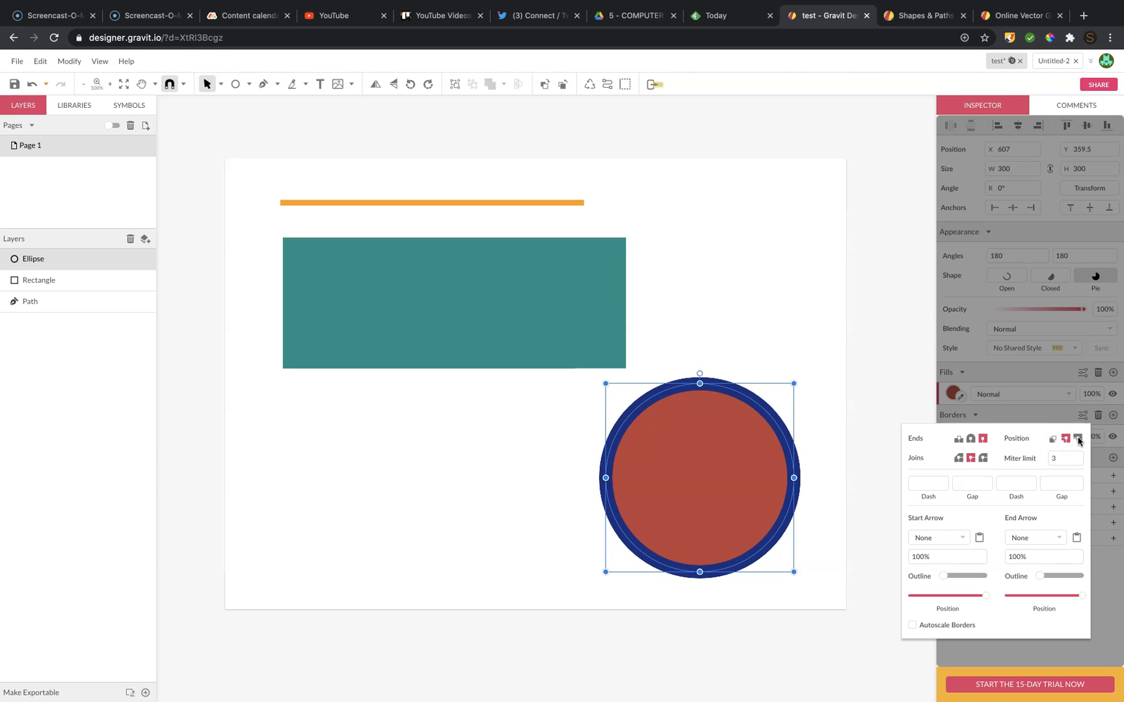
pyautogui.click(1078, 439)
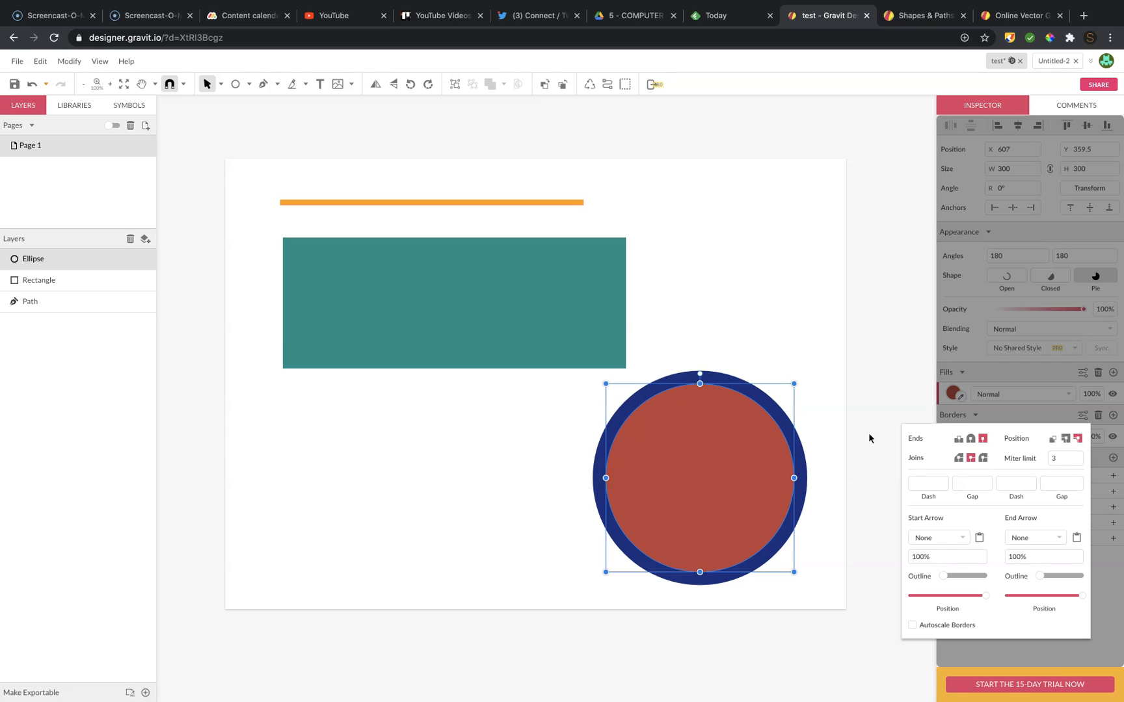
pyautogui.click(1066, 440)
pyautogui.click(1053, 440)
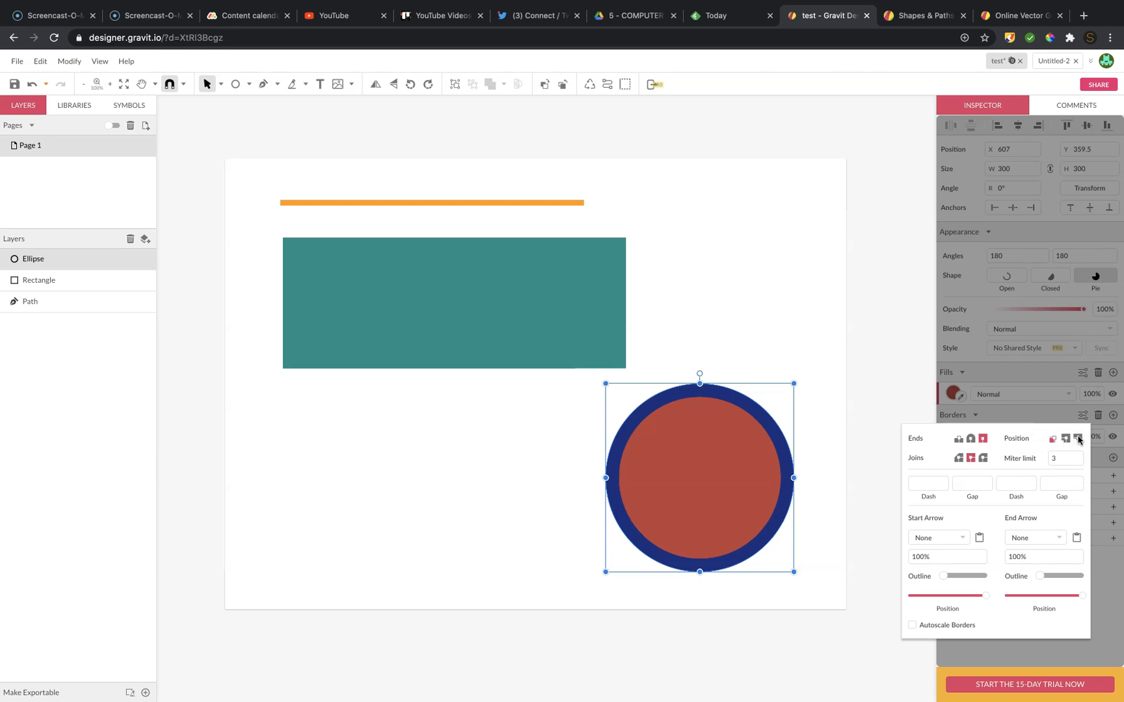
pyautogui.click(1078, 439)
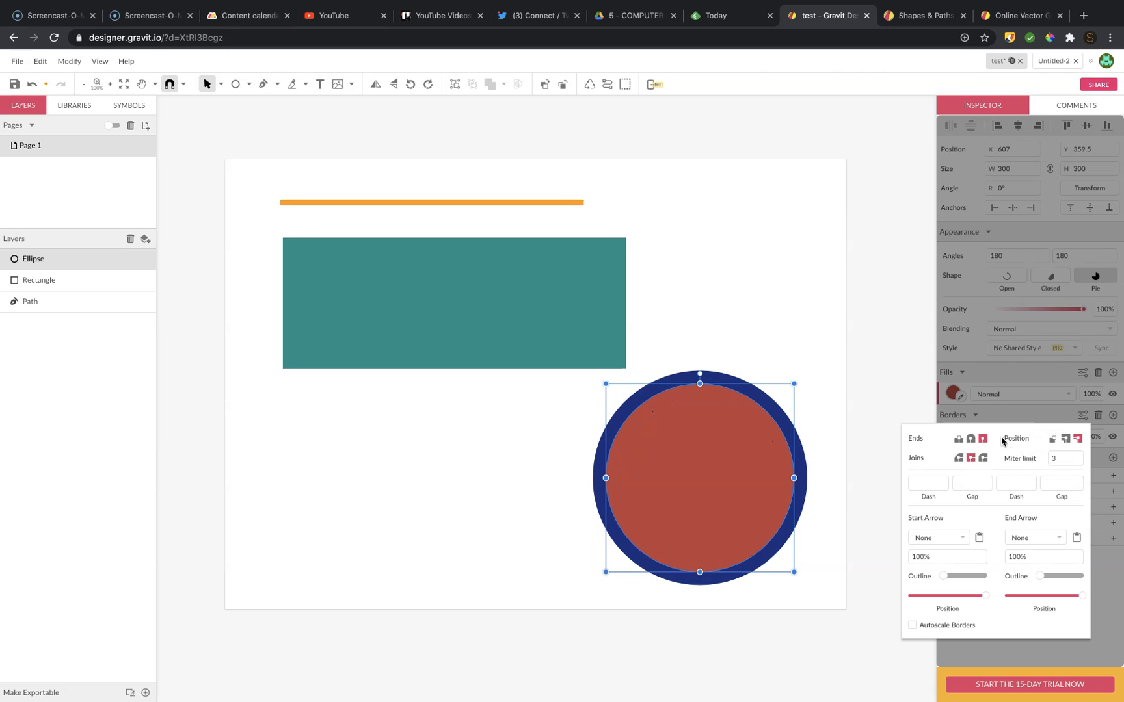
pyautogui.click(814, 361)
# Move the teal rectangle up and left to about X 71, Y 104, and shift the orange line up and left above it
pyautogui.click(525, 307)
pyautogui.moveTo(524, 307); pyautogui.dragTo(510, 294)
pyautogui.moveTo(533, 201); pyautogui.dragTo(520, 186)
# Add a 17 px border to the teal rectangle and colour it dark red (#990000)
pyautogui.click(543, 272)
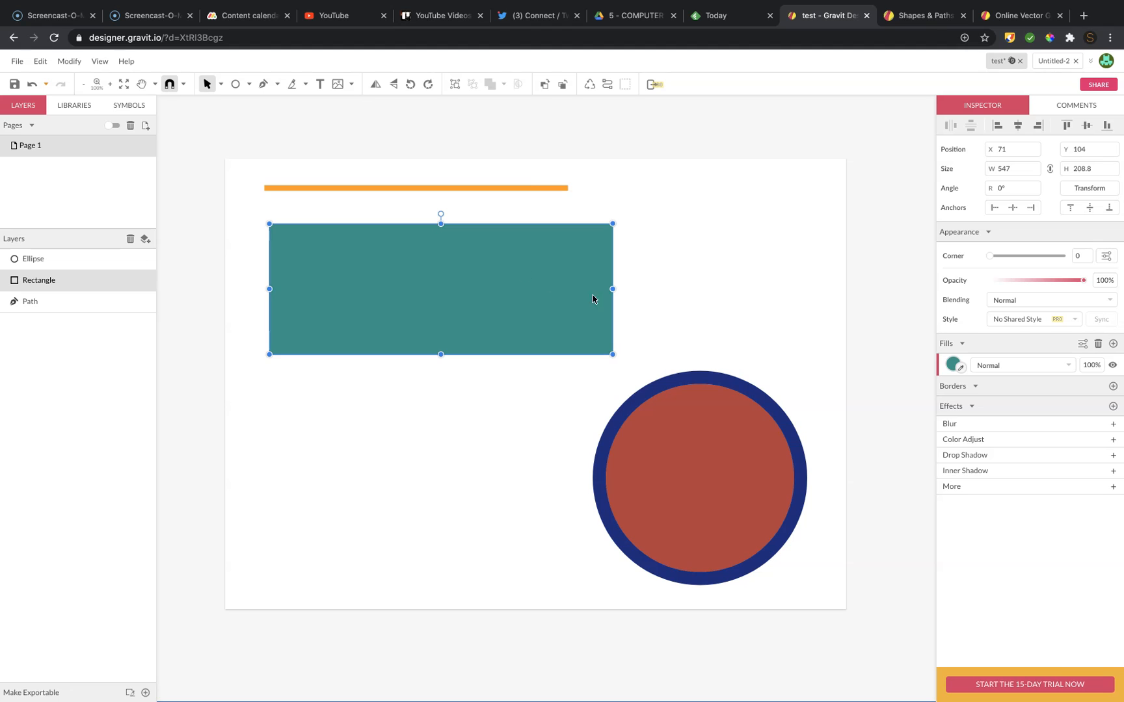
pyautogui.click(1112, 386)
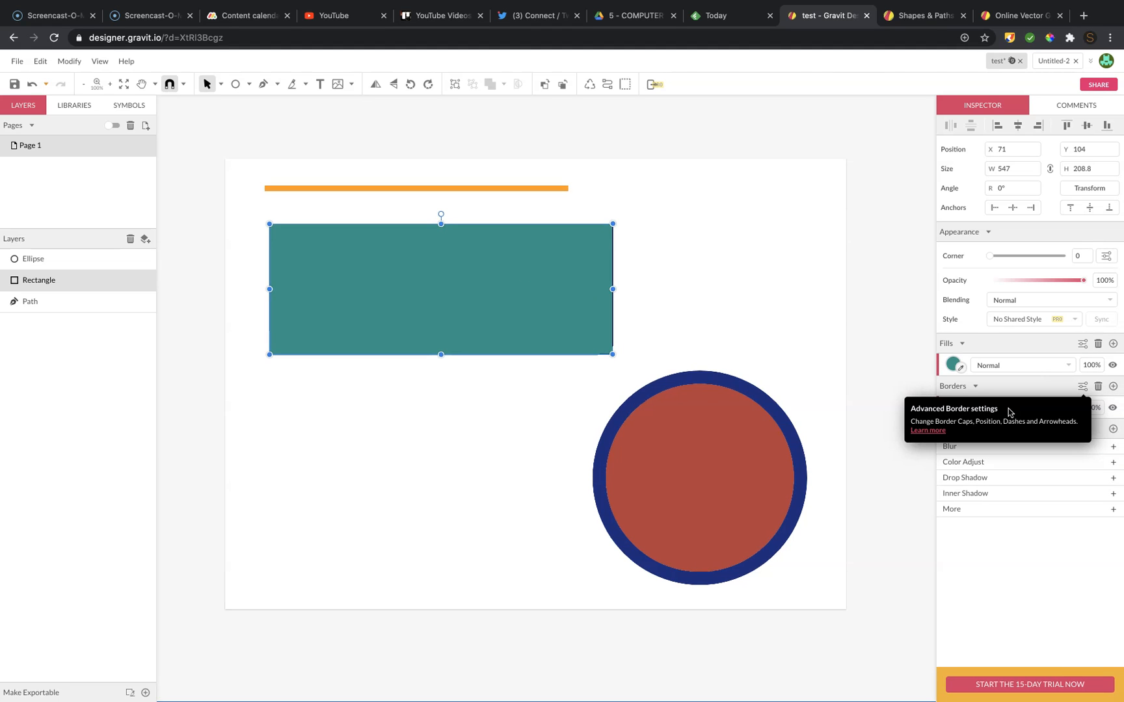
pyautogui.moveTo(982, 405); pyautogui.dragTo(986, 397)
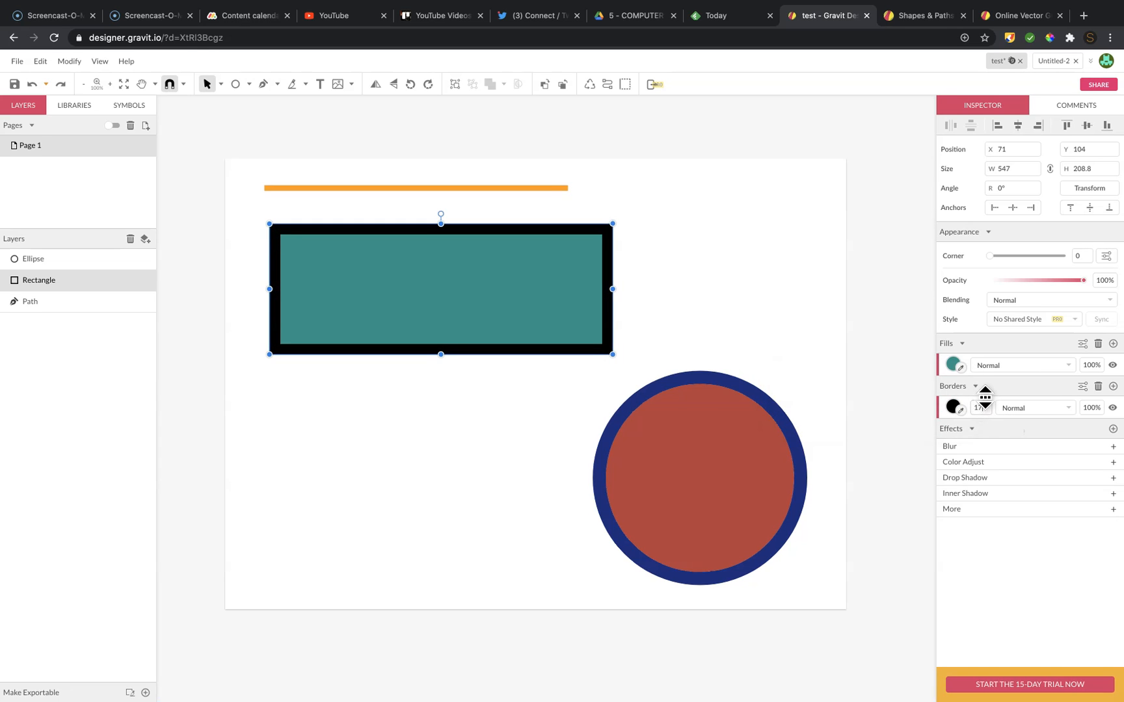
pyautogui.click(953, 407)
pyautogui.moveTo(1014, 461)
pyautogui.mouseDown()
pyautogui.moveTo(1099, 455)
pyautogui.moveTo(1117, 473)
pyautogui.mouseUp()
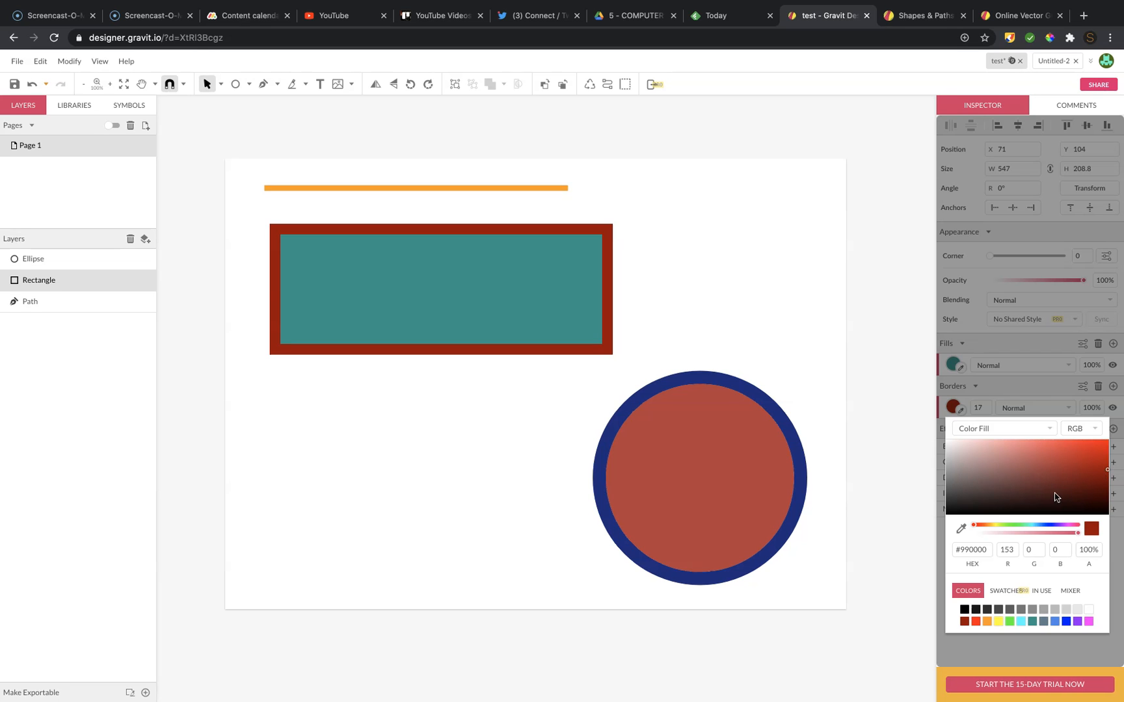
pyautogui.click(852, 403)
# Place the teal rectangle's border outside its edge and set the border joins to Round
pyautogui.click(519, 293)
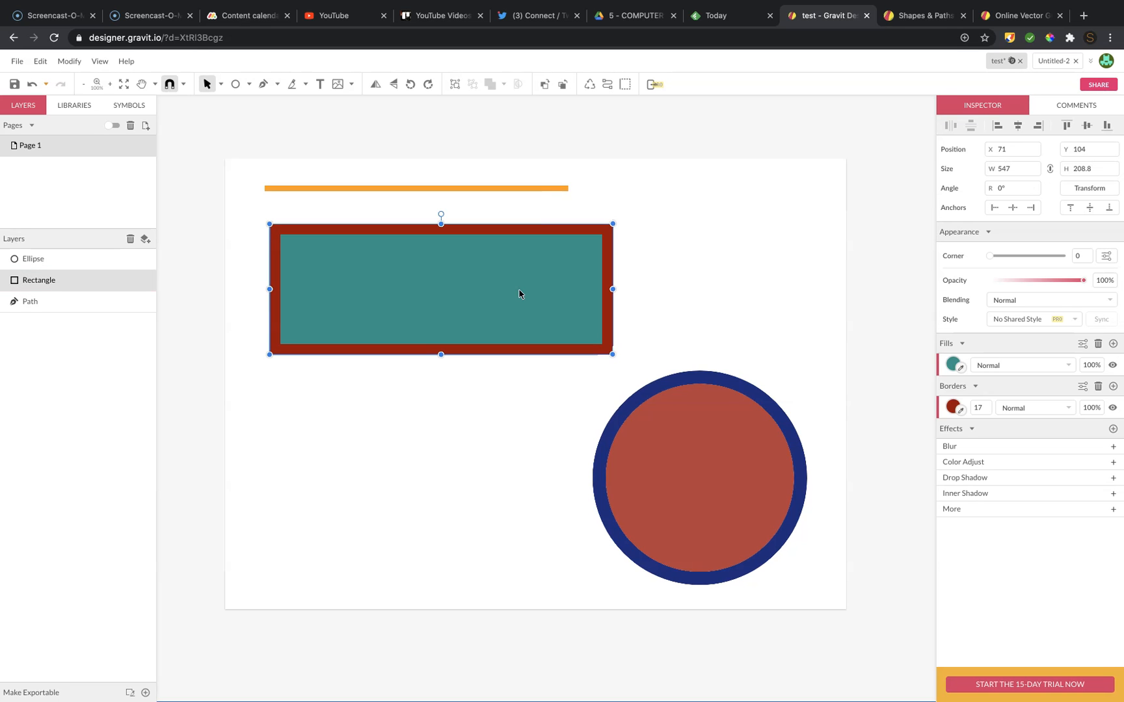
pyautogui.click(1087, 390)
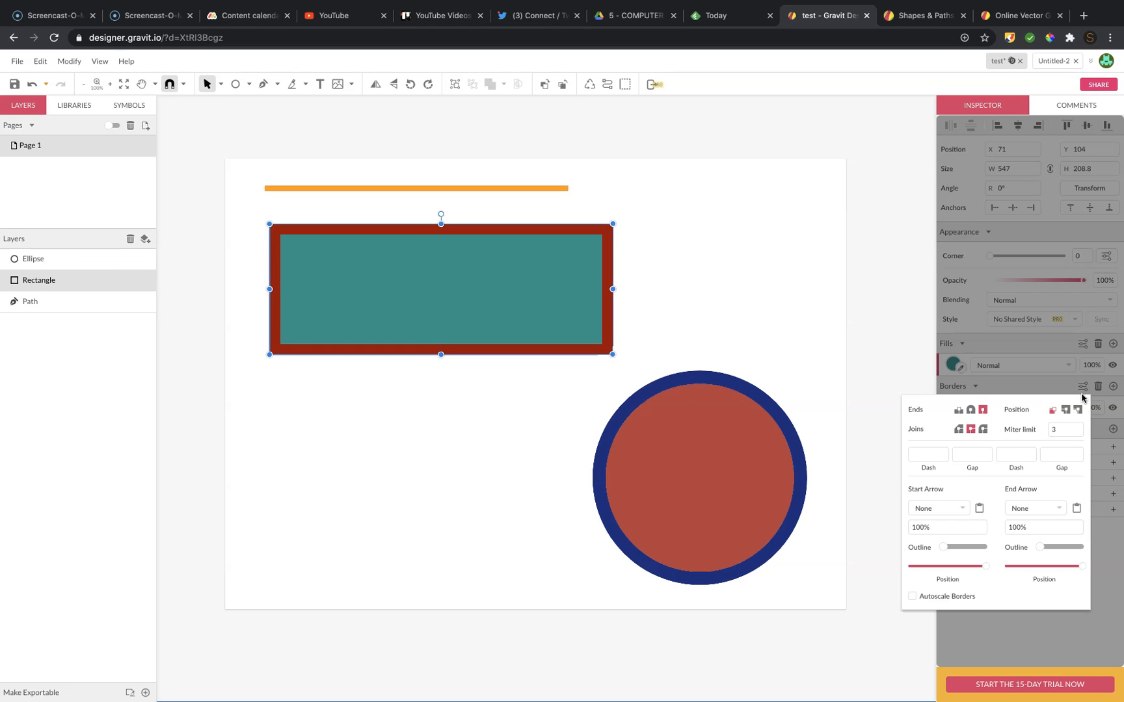
pyautogui.click(1066, 411)
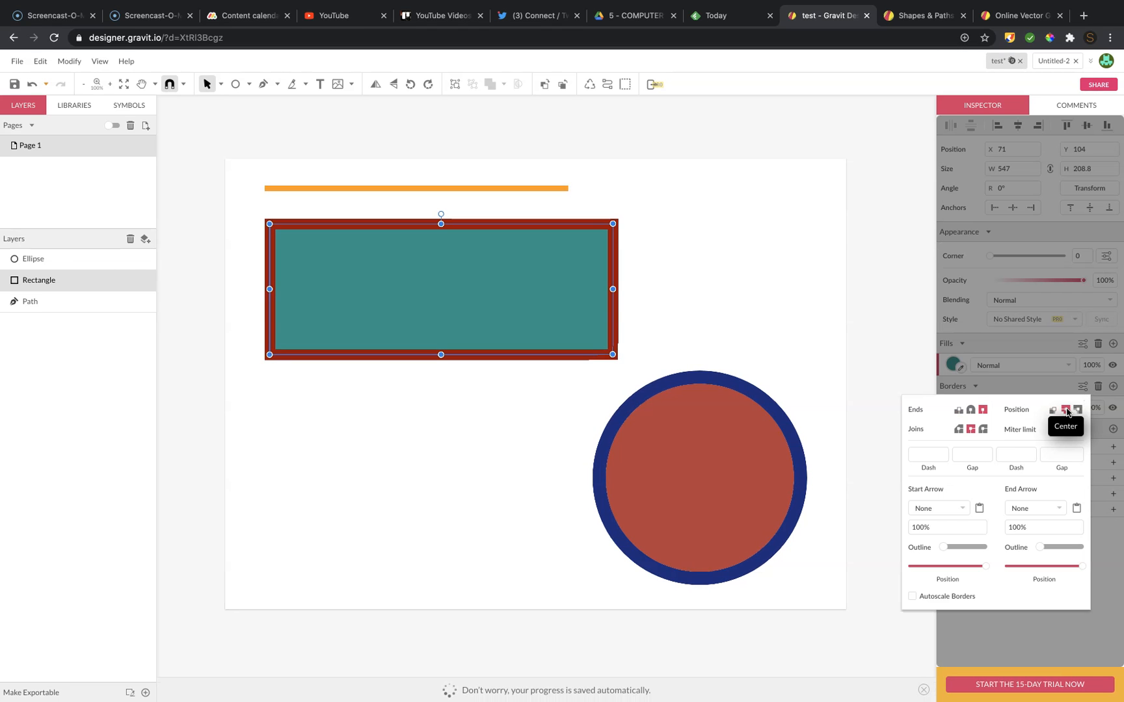
pyautogui.click(1077, 410)
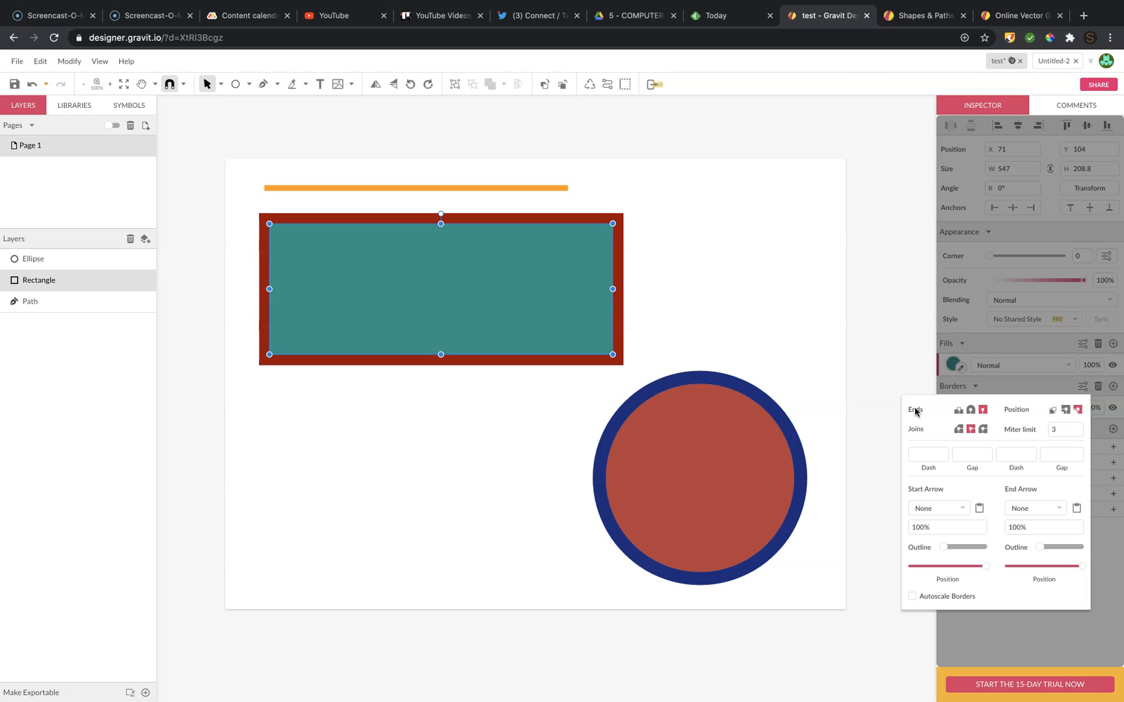
pyautogui.click(983, 429)
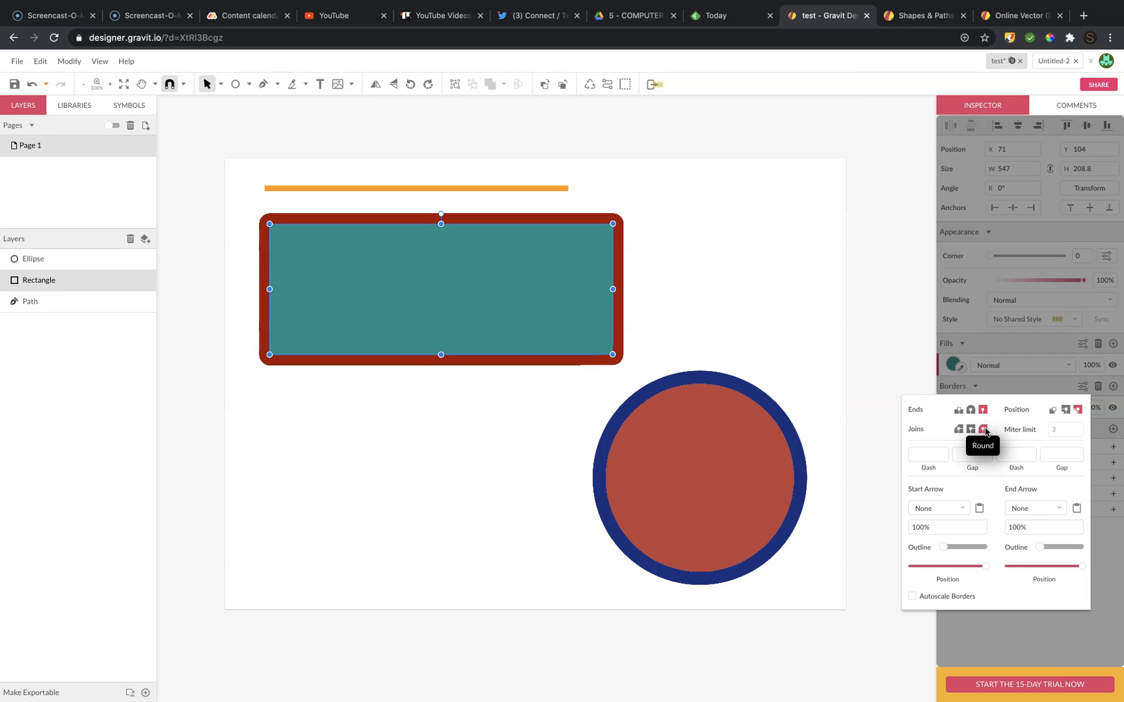
pyautogui.click(670, 282)
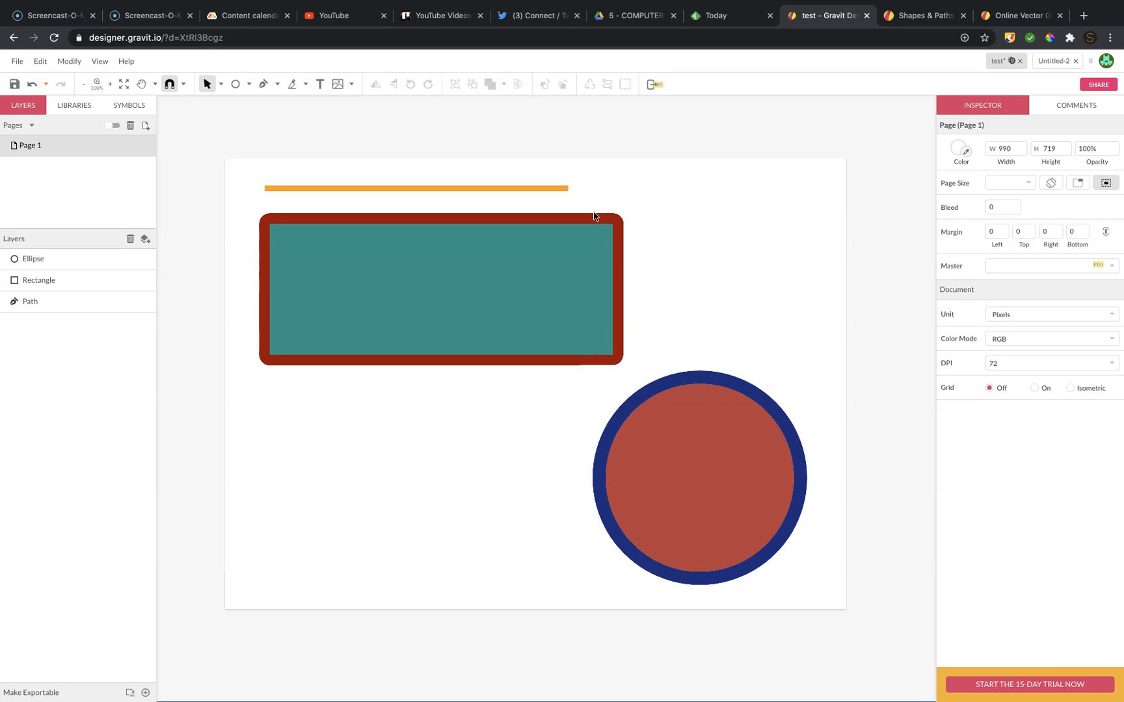
pyautogui.click(614, 222)
pyautogui.click(621, 233)
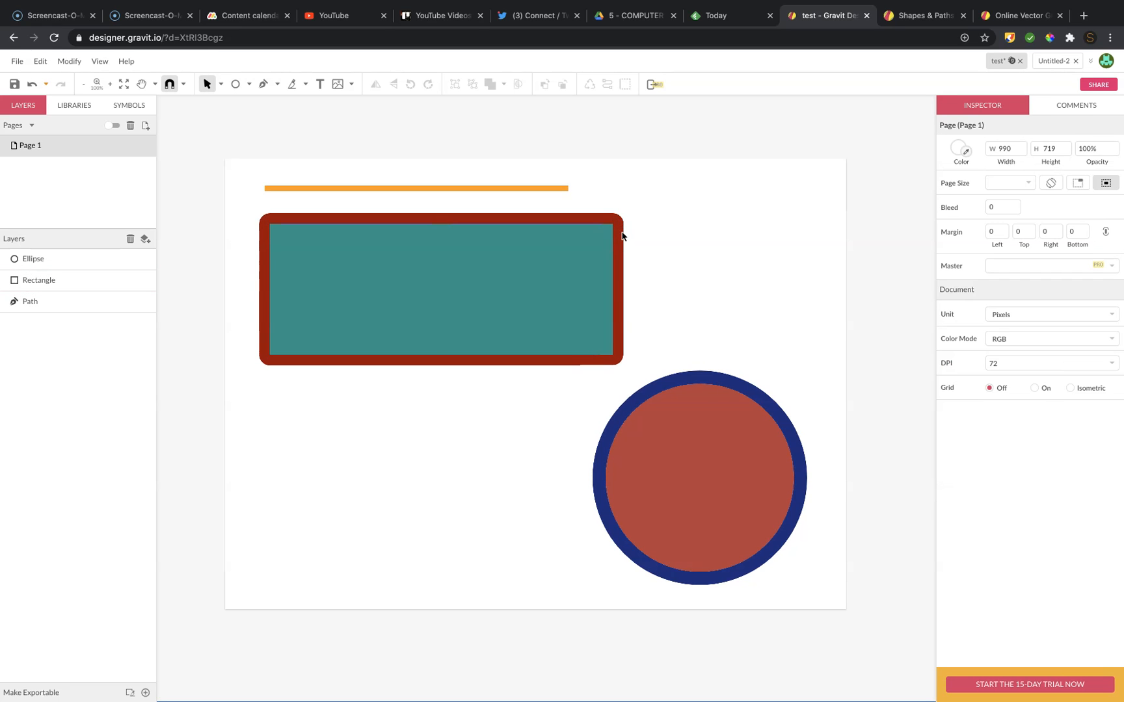
# Try the other join styles, including Miter, on the teal rectangle's border and return it to Round
pyautogui.click(596, 257)
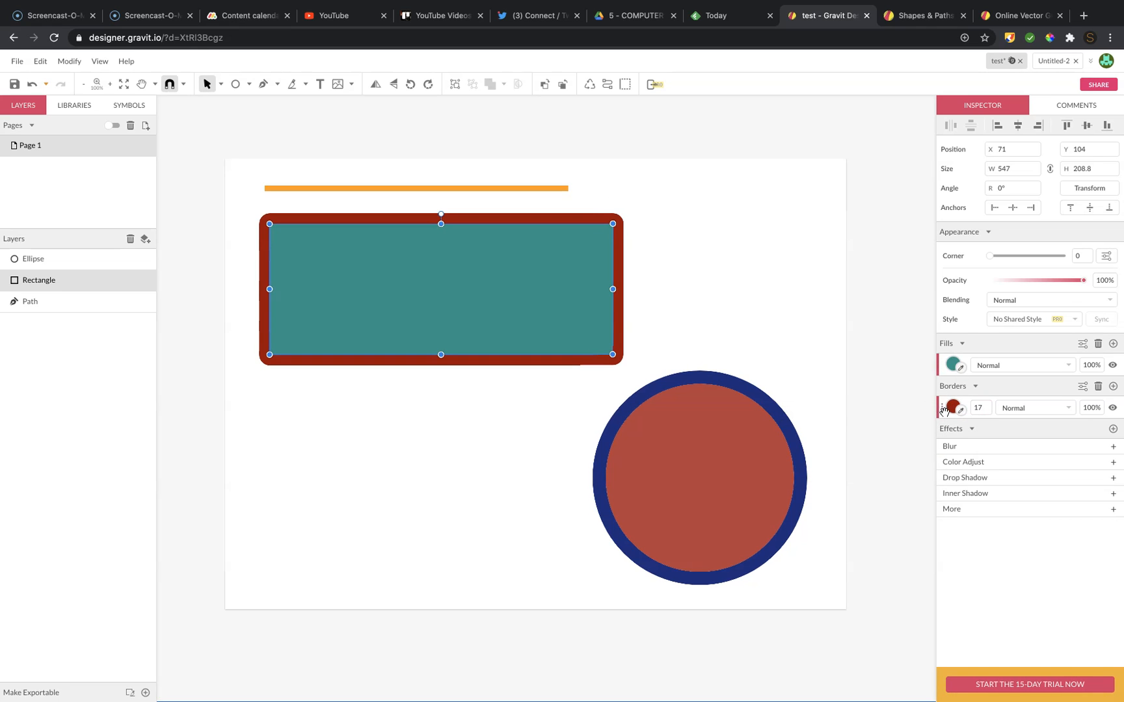
pyautogui.click(1083, 387)
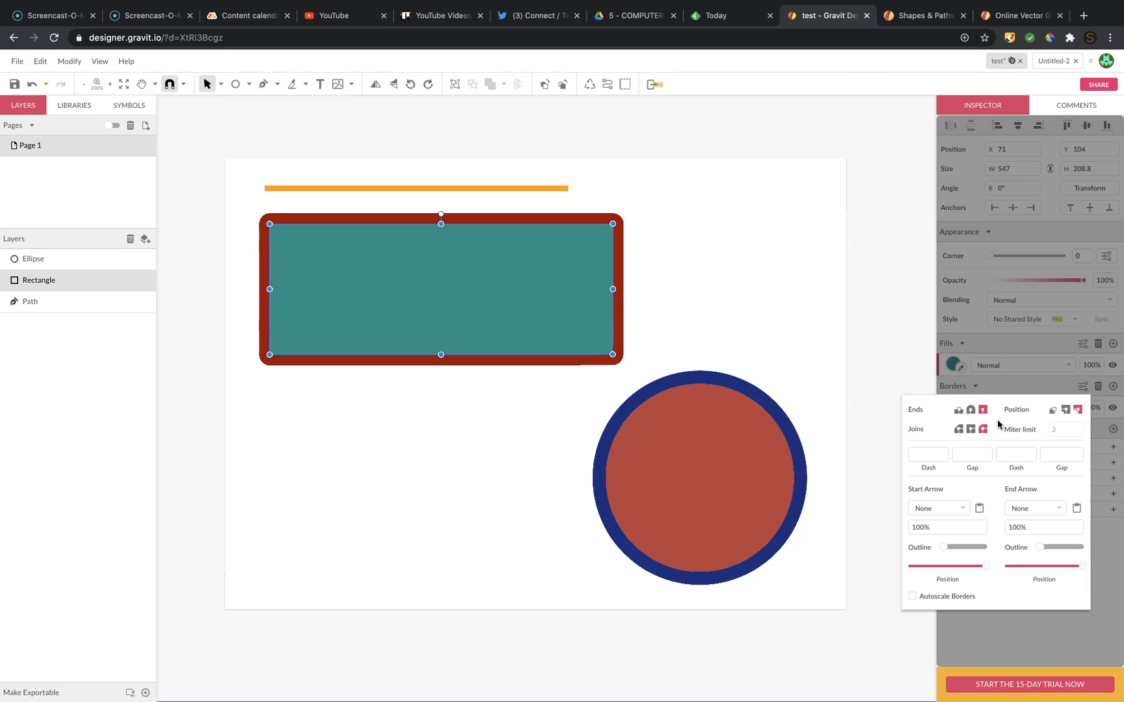
pyautogui.click(959, 429)
pyautogui.click(970, 429)
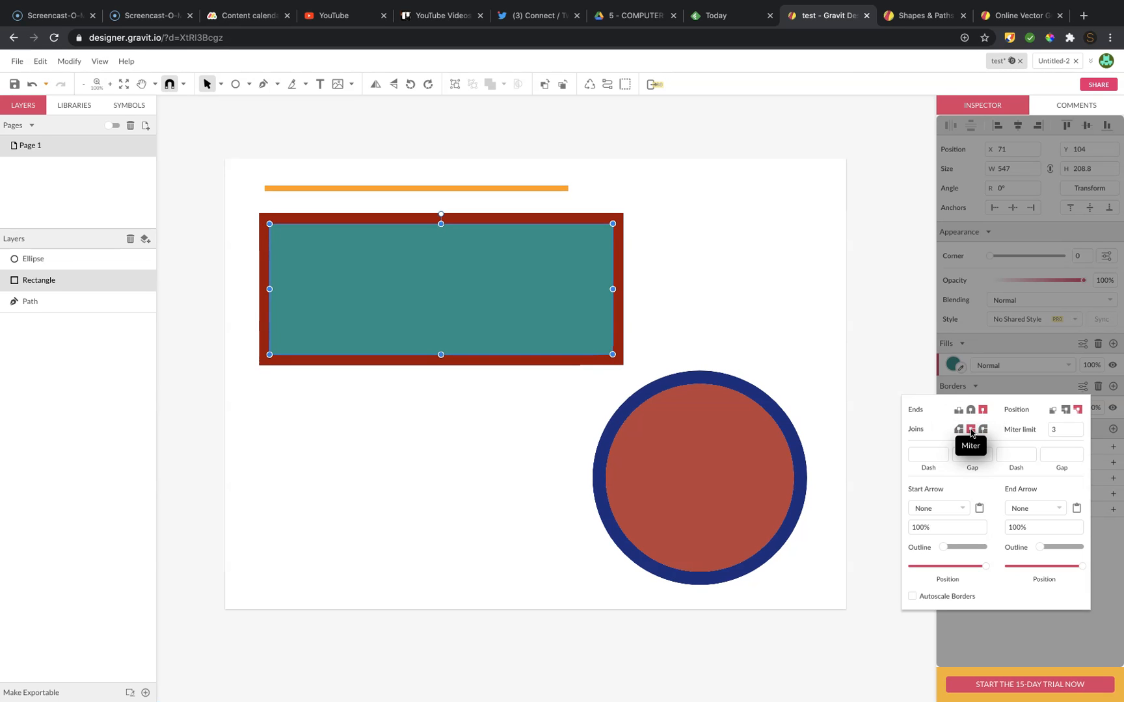
pyautogui.click(984, 431)
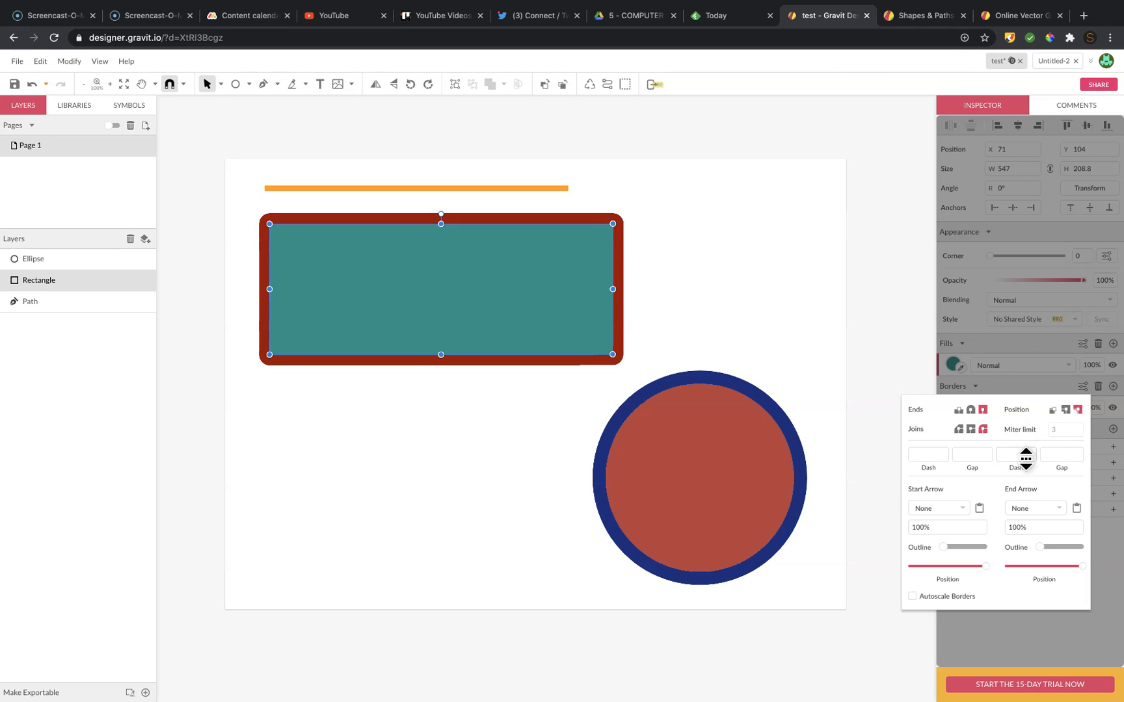
pyautogui.click(807, 313)
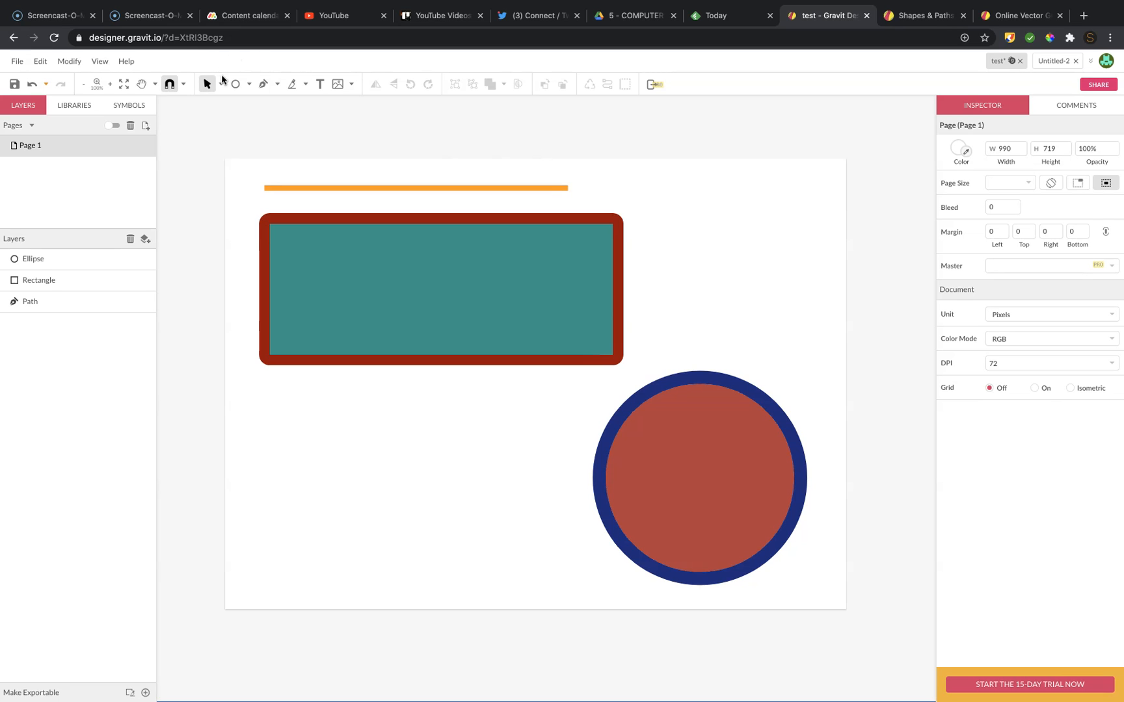
# Draw a square of about 255 px below the teal rectangle at about X 92, Y 387 and select it
pyautogui.click(249, 85)
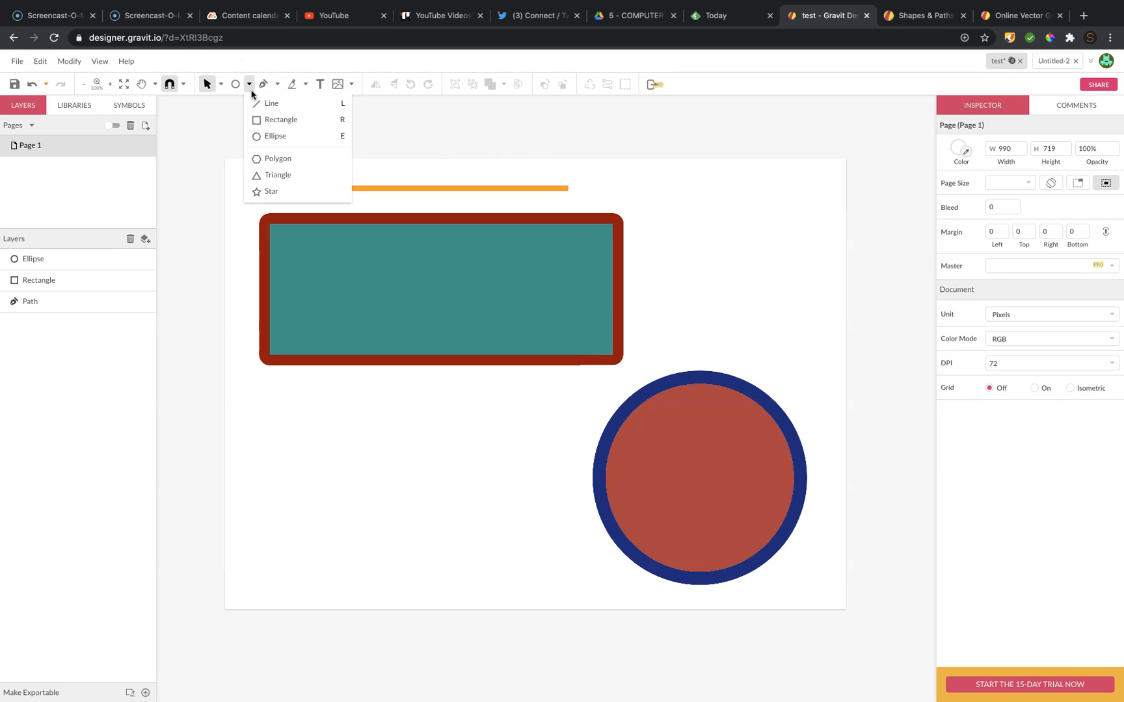
pyautogui.click(273, 120)
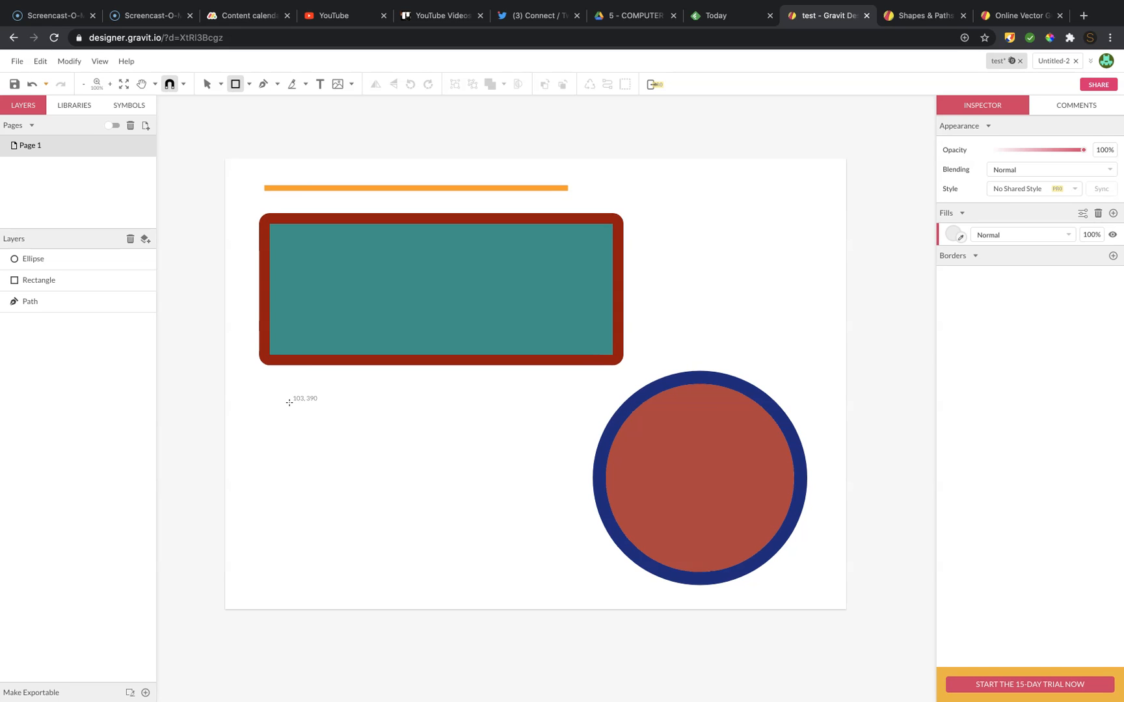
pyautogui.moveTo(283, 401); pyautogui.dragTo(443, 529)
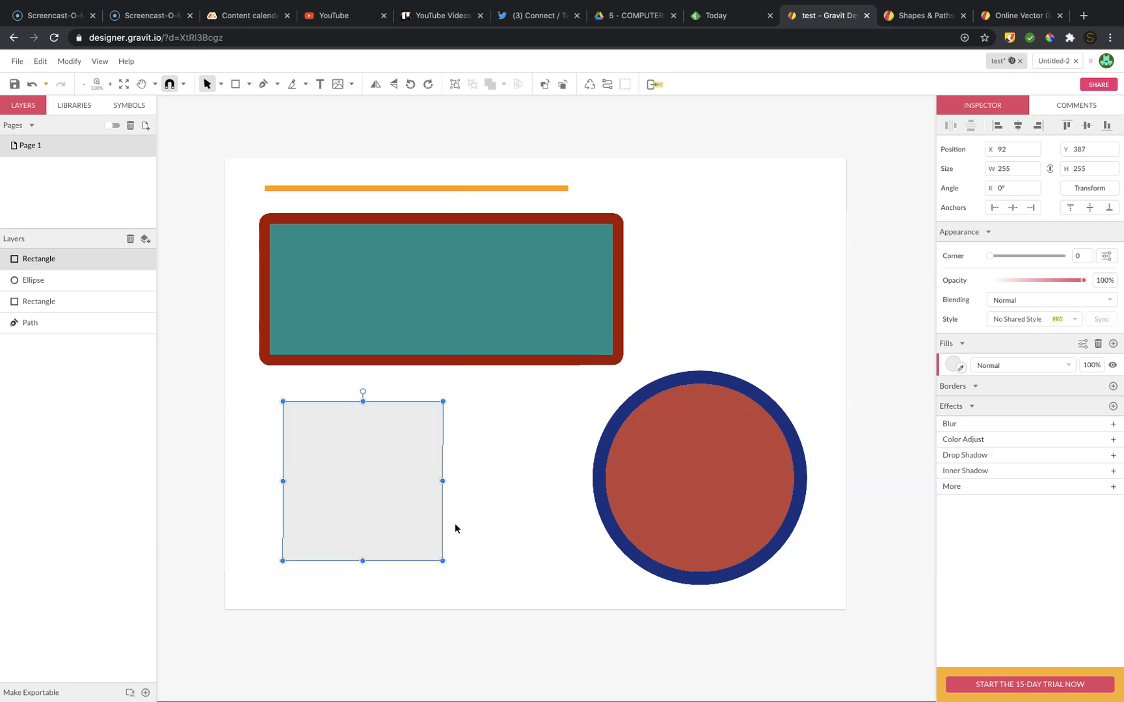
pyautogui.click(473, 506)
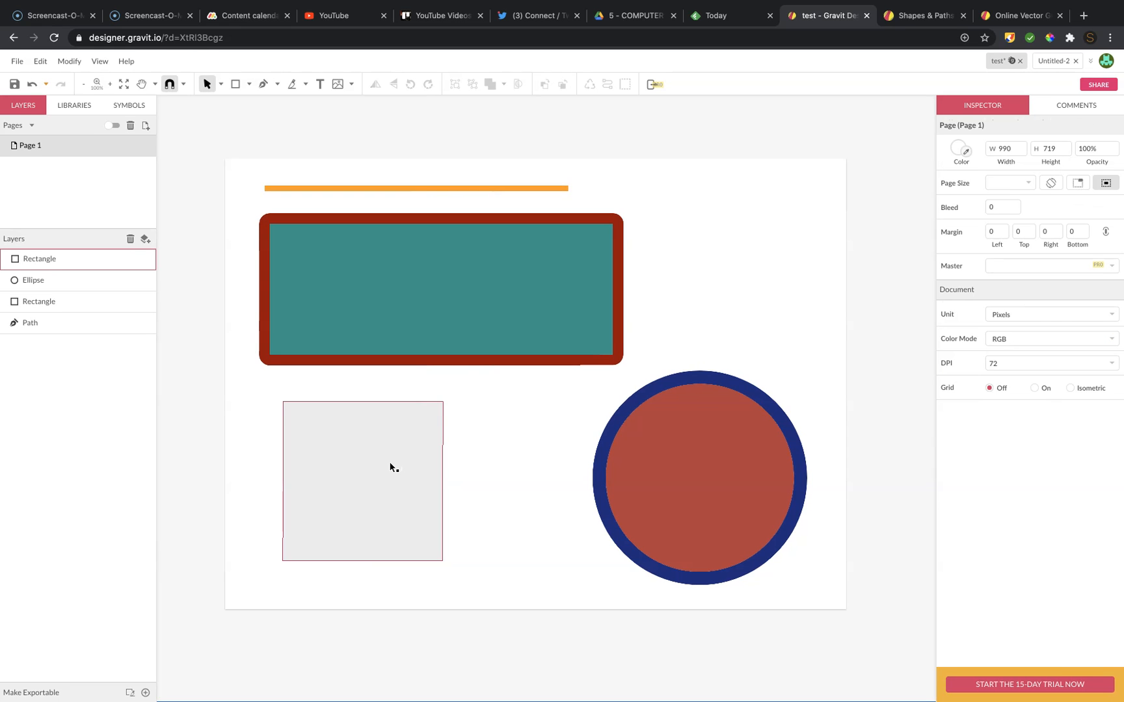
pyautogui.click(392, 466)
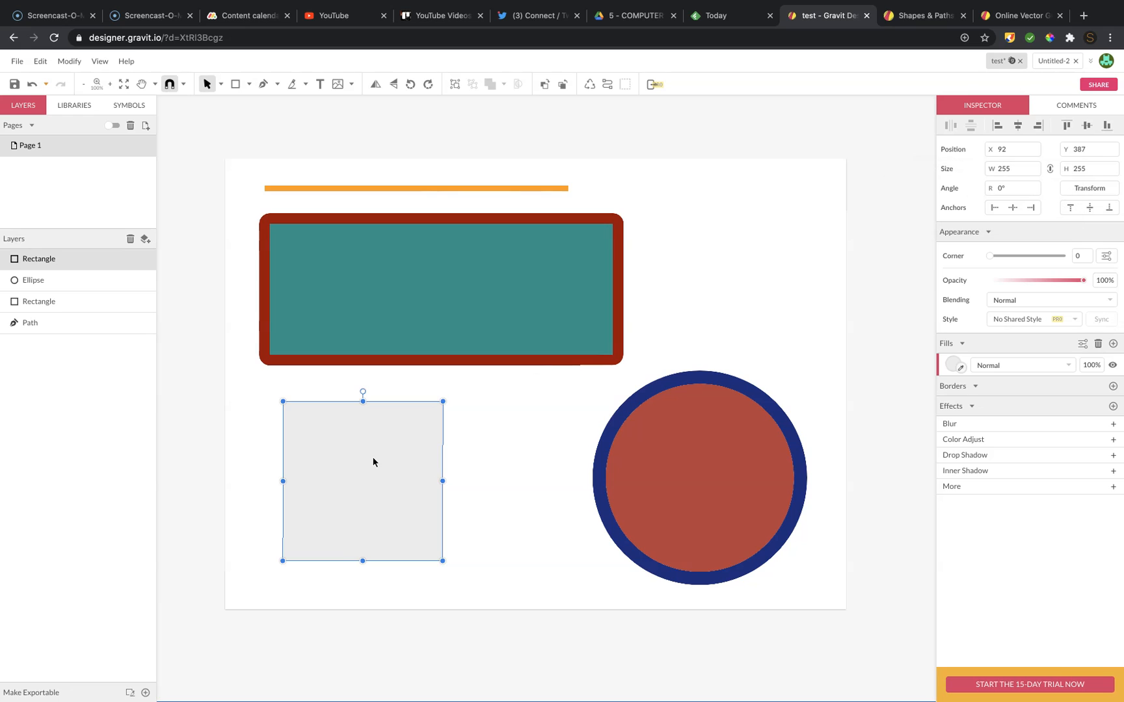
# Fill the square below the teal rectangle with blue (#4A86E8)
pyautogui.click(503, 446)
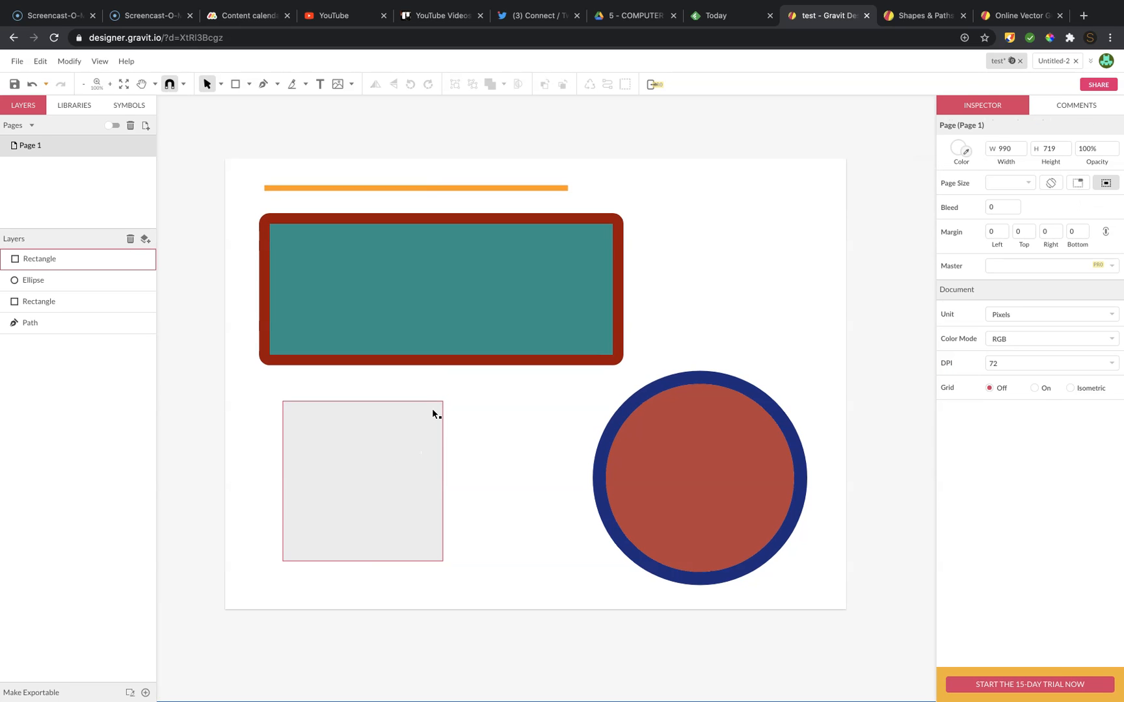
pyautogui.click(417, 458)
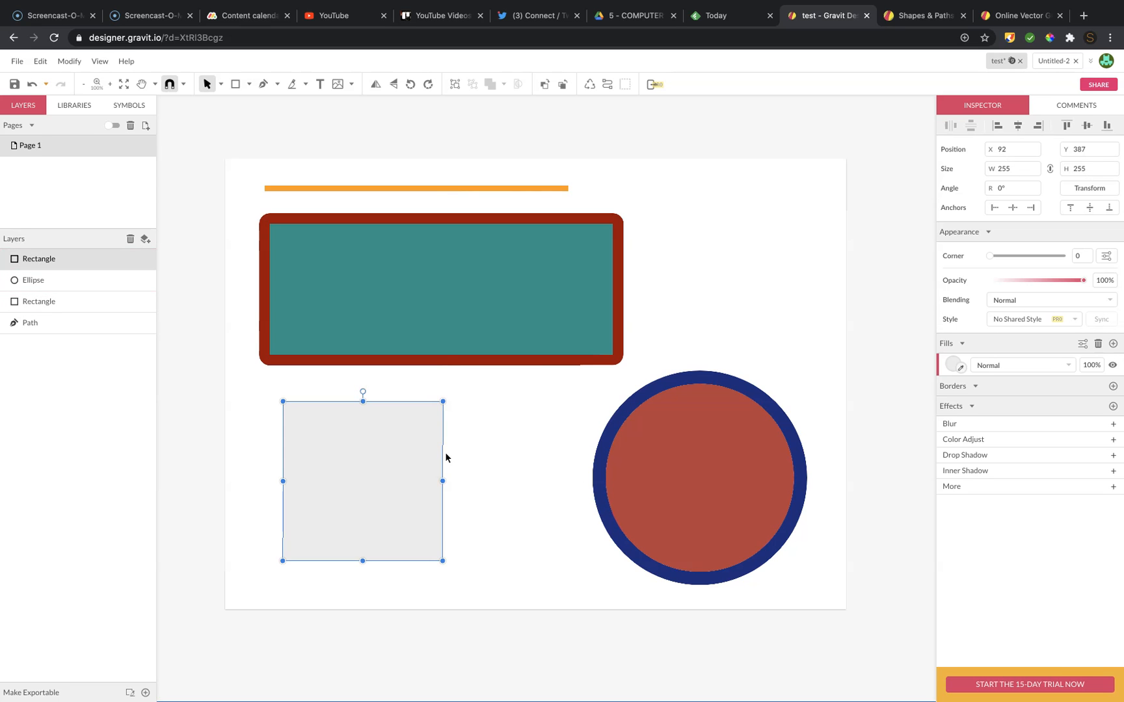
pyautogui.click(951, 366)
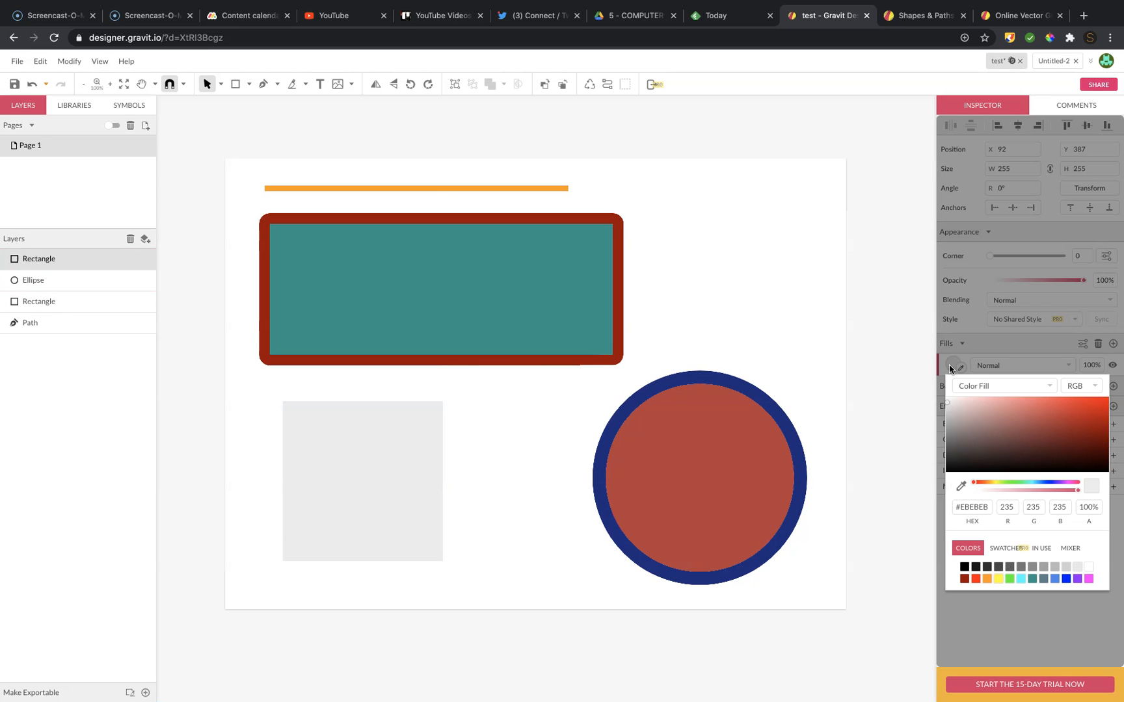
pyautogui.click(1054, 578)
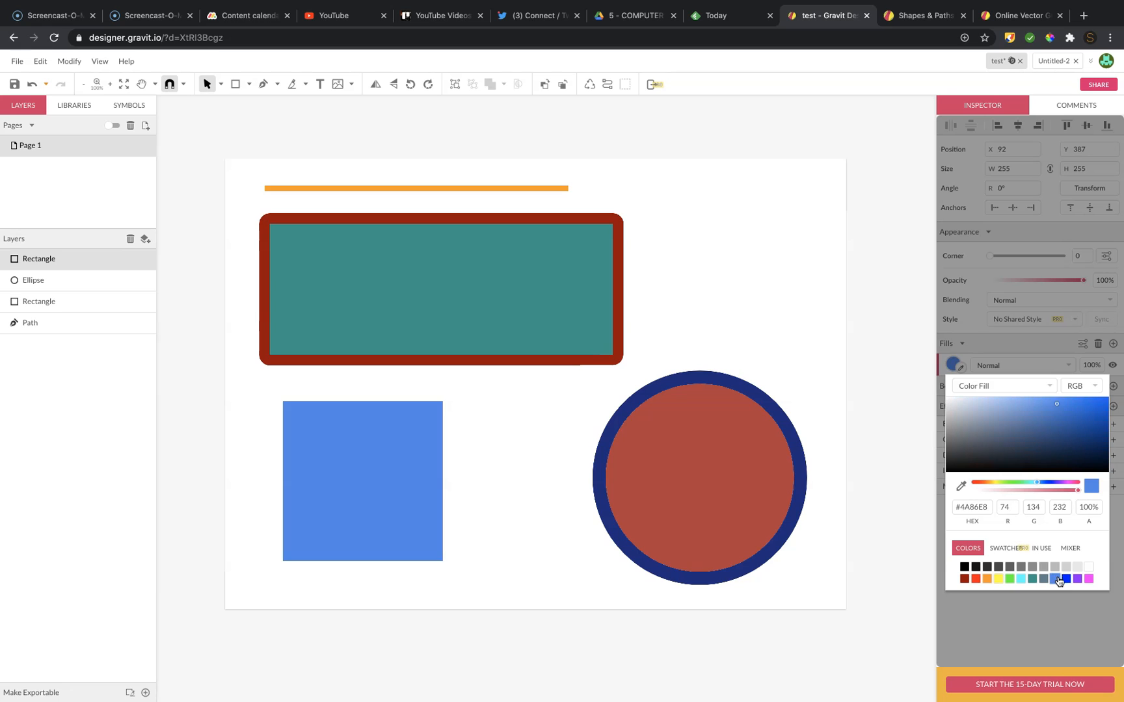
pyautogui.click(1064, 578)
pyautogui.click(1057, 578)
pyautogui.click(405, 480)
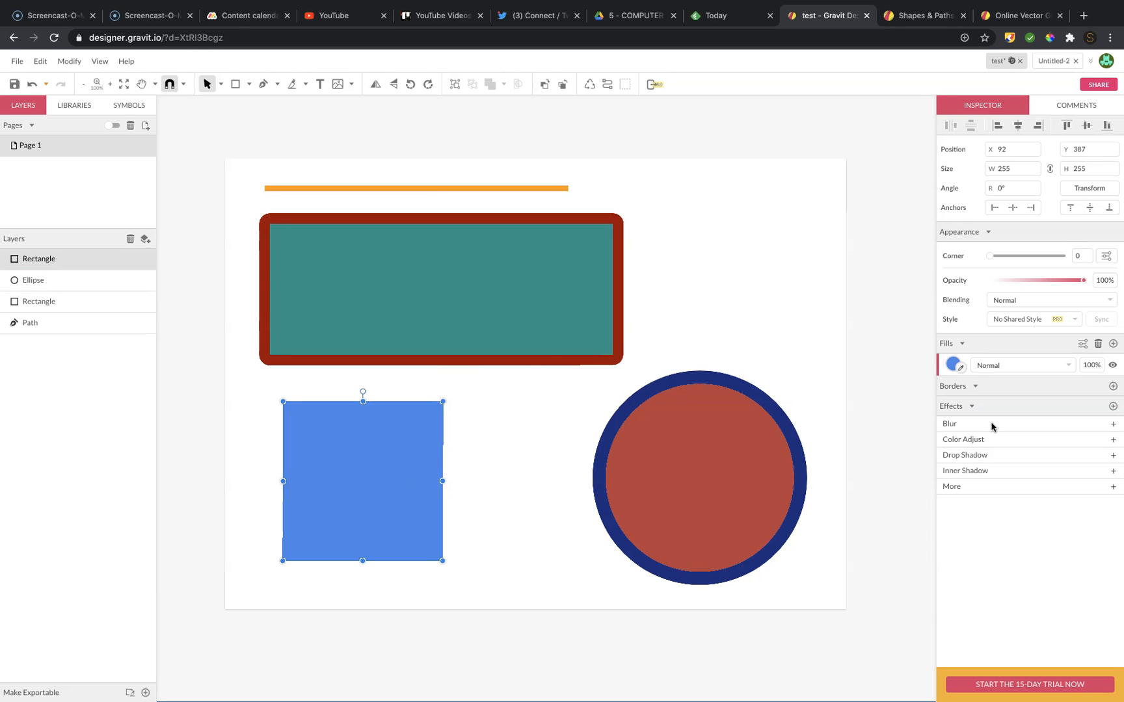
# Add a 19 px border to the blue square and colour it pale yellow-green (#D5E176)
pyautogui.click(1113, 387)
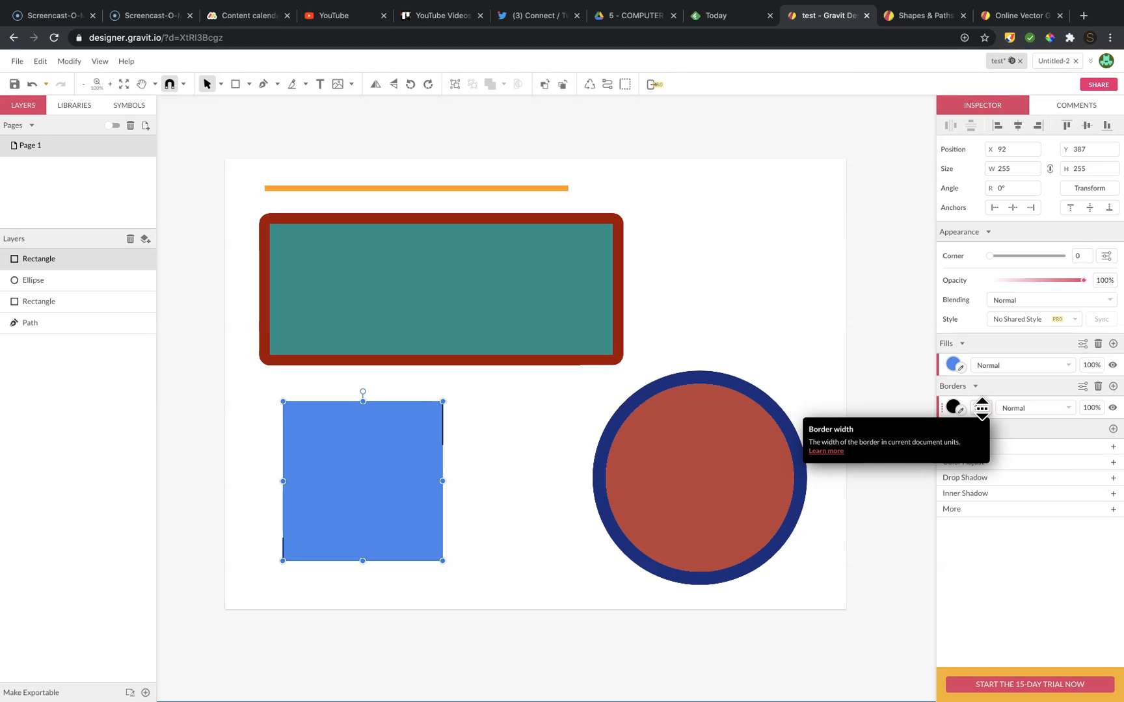
pyautogui.moveTo(978, 405); pyautogui.dragTo(983, 399)
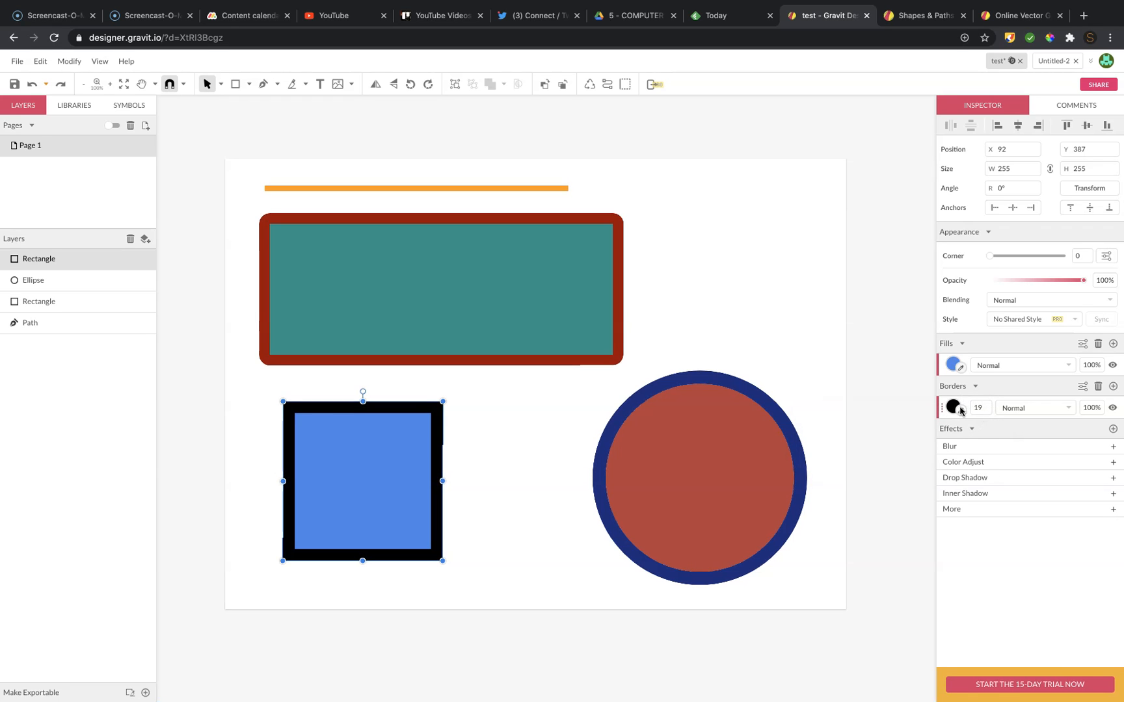
pyautogui.click(959, 409)
pyautogui.click(1055, 460)
pyautogui.moveTo(1064, 462); pyautogui.dragTo(1106, 477)
pyautogui.moveTo(1002, 527); pyautogui.dragTo(993, 528)
pyautogui.moveTo(1039, 495); pyautogui.dragTo(1023, 448)
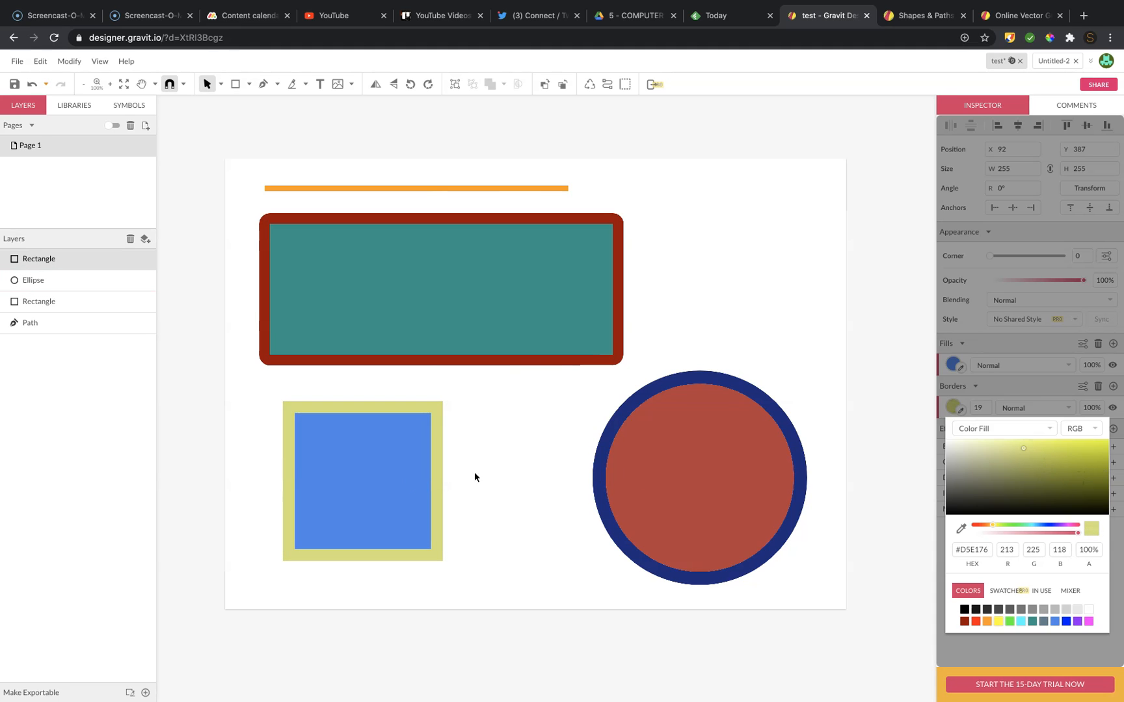
pyautogui.click(408, 482)
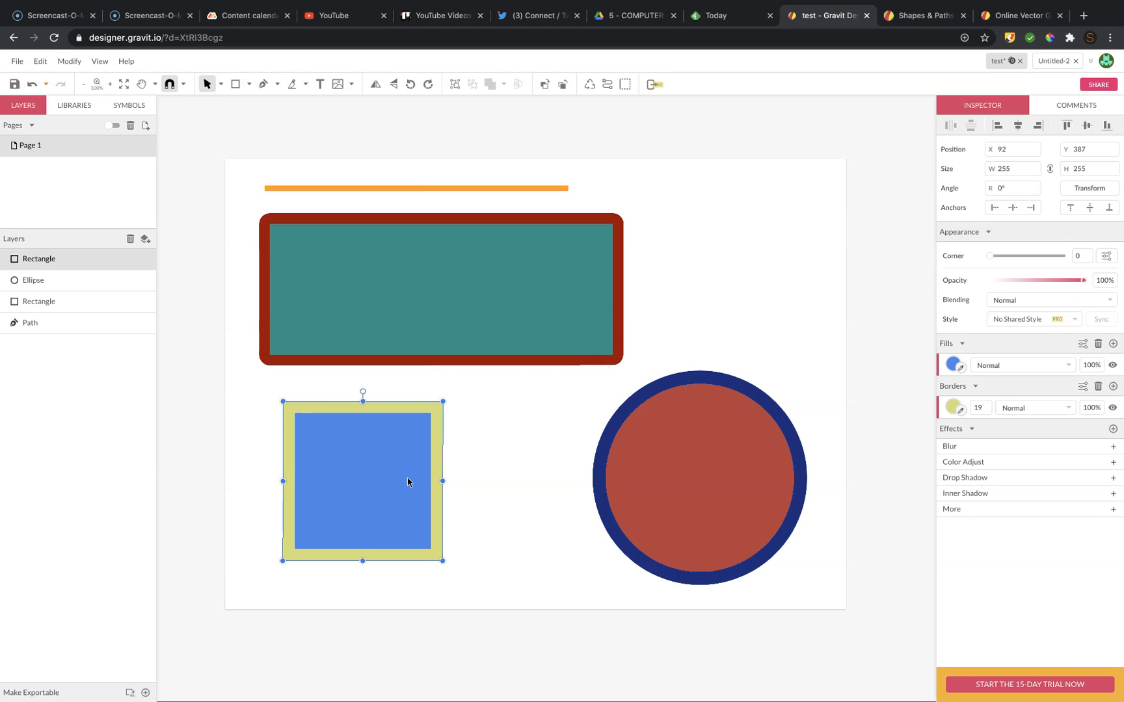
# Try the blue square's border centred on its edge, then place it outside the edge
pyautogui.click(1083, 387)
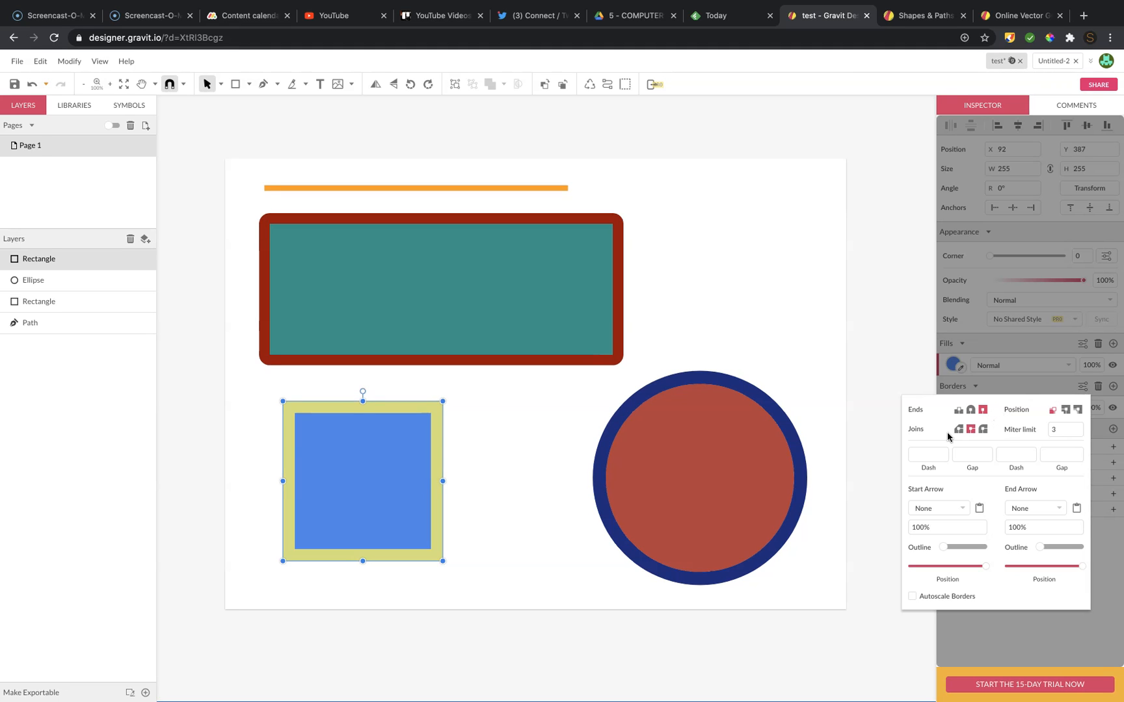
pyautogui.click(1065, 411)
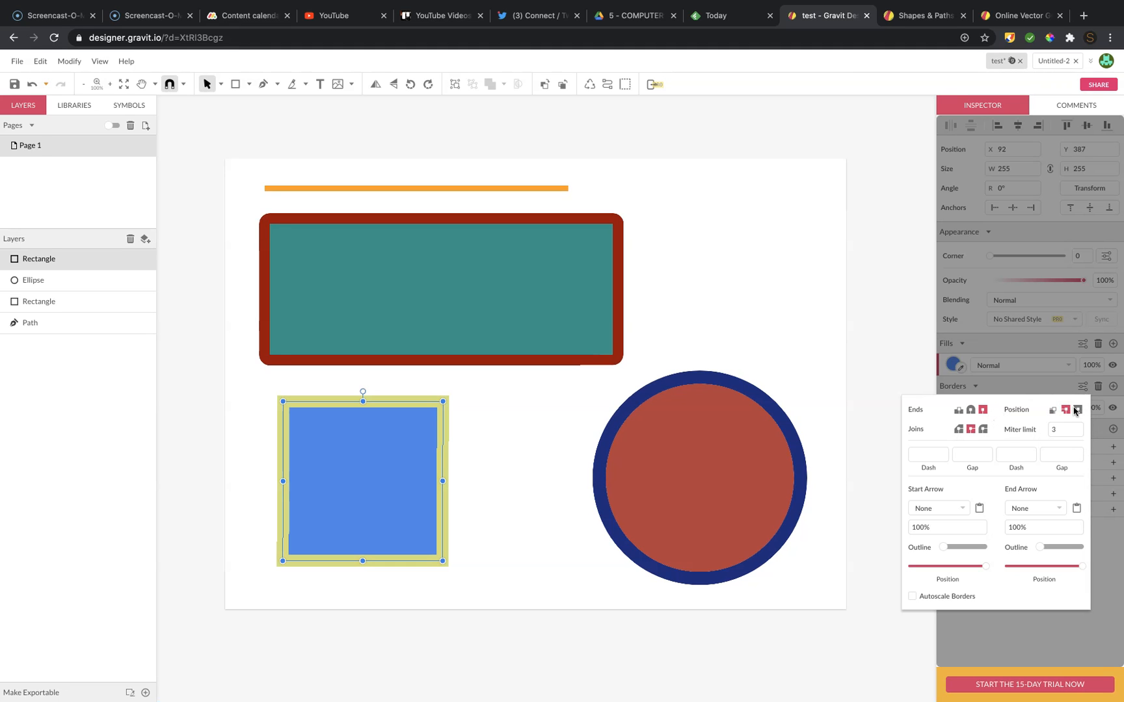
pyautogui.click(1078, 410)
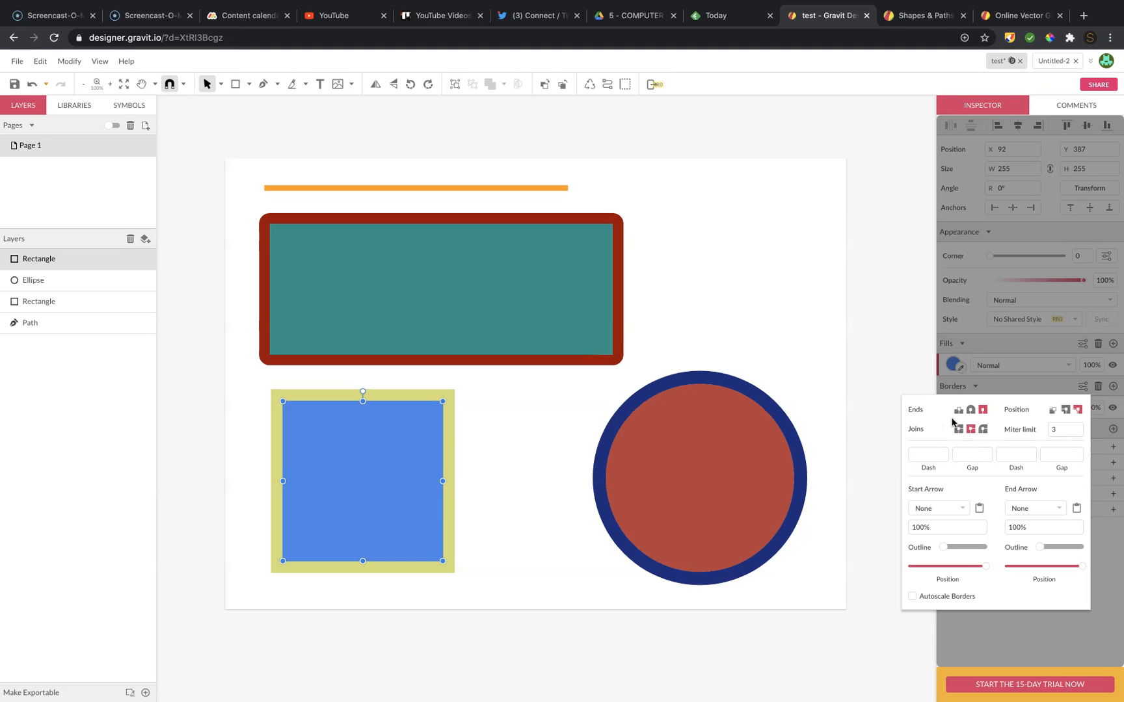
# Try Round and bevelled joins and the different end styles on the blue square's border, returning the joins to Miter
pyautogui.click(983, 430)
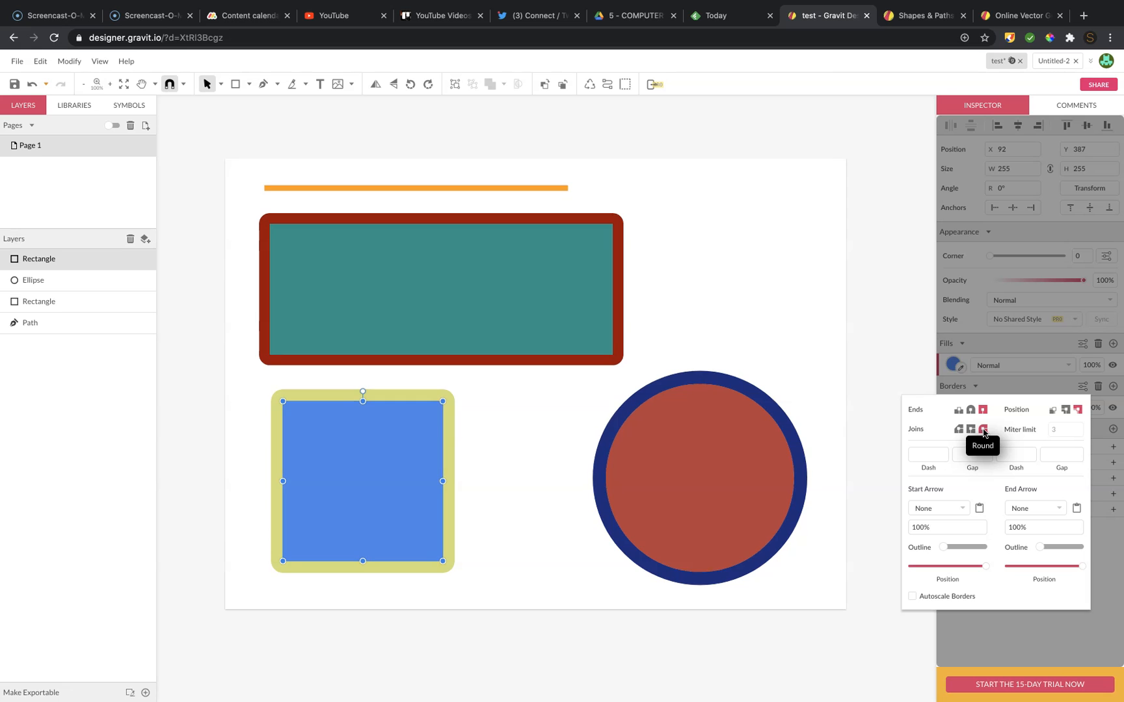
pyautogui.click(959, 430)
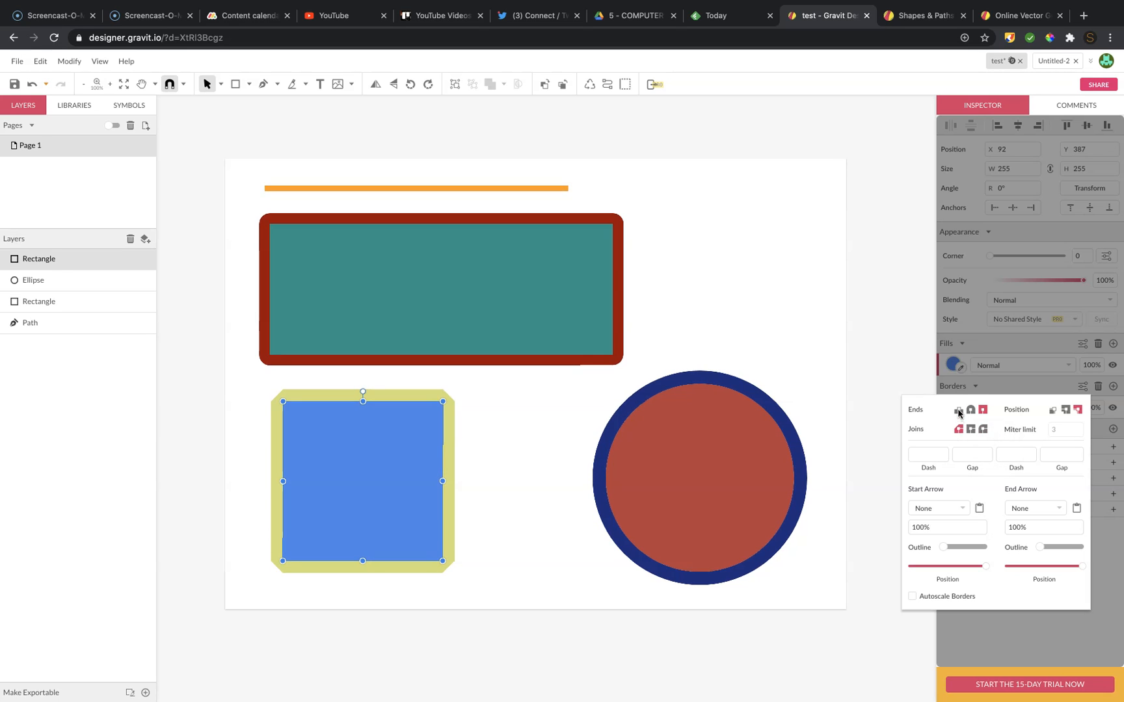
pyautogui.click(959, 411)
pyautogui.click(970, 410)
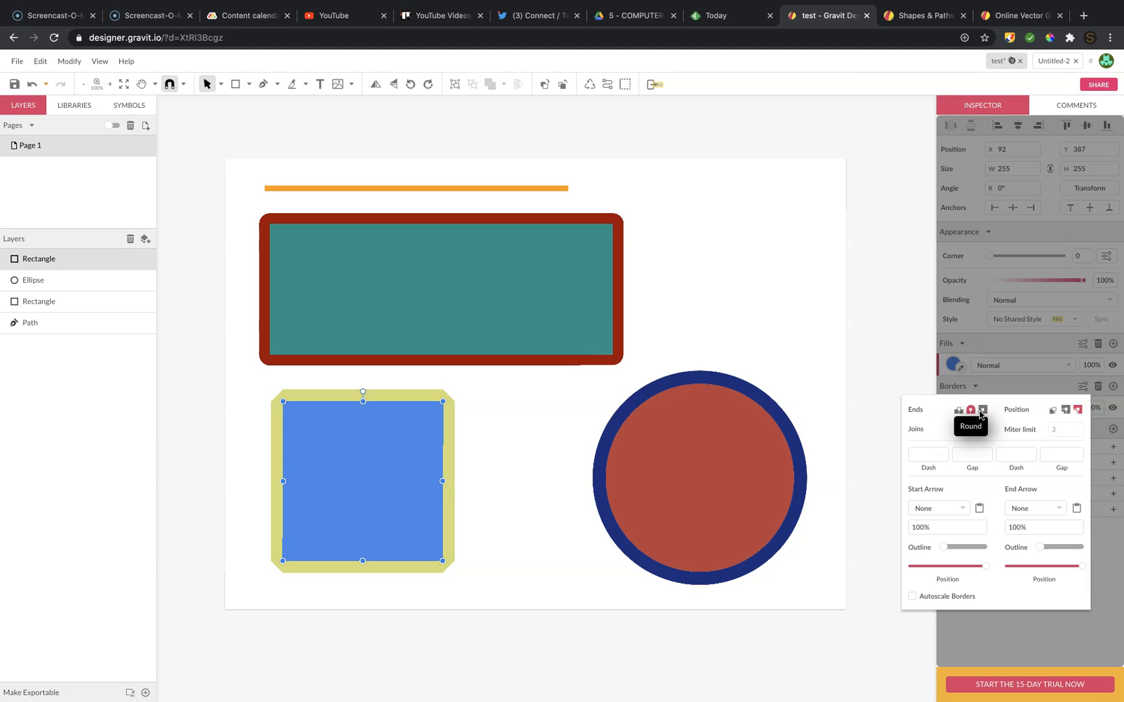
pyautogui.click(982, 429)
pyautogui.click(982, 410)
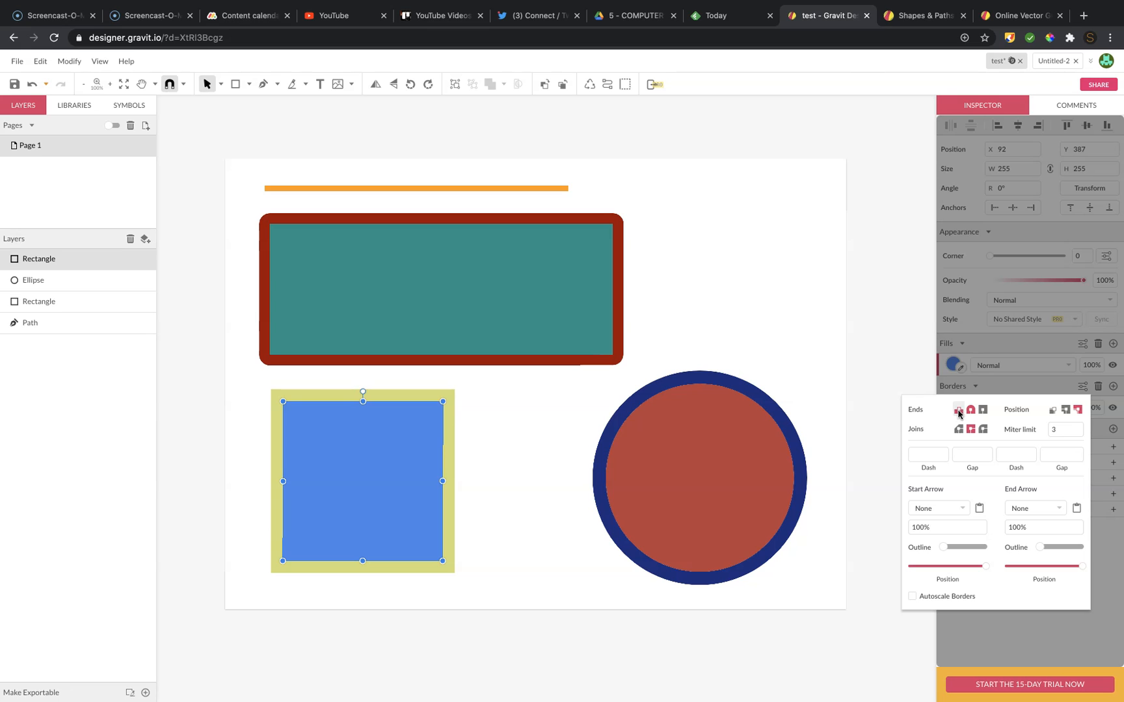
pyautogui.click(959, 410)
# Review the end and join settings of the teal rectangle's border and leave all shapes deselected
pyautogui.click(510, 307)
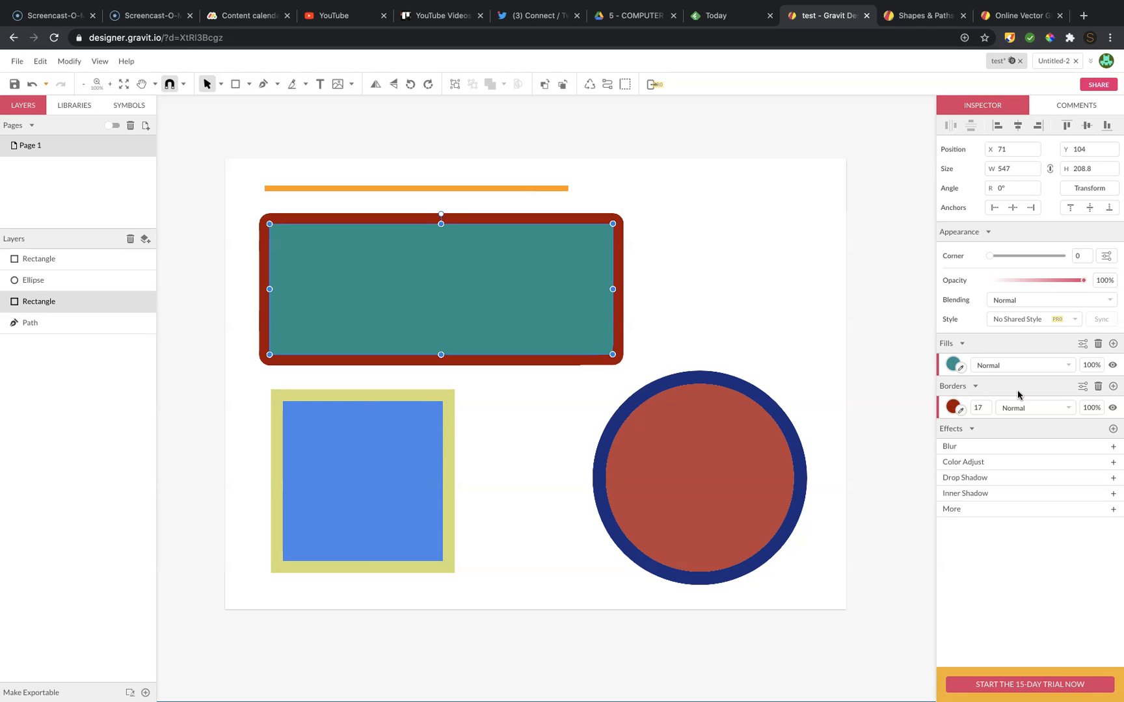
pyautogui.click(1082, 387)
pyautogui.click(967, 411)
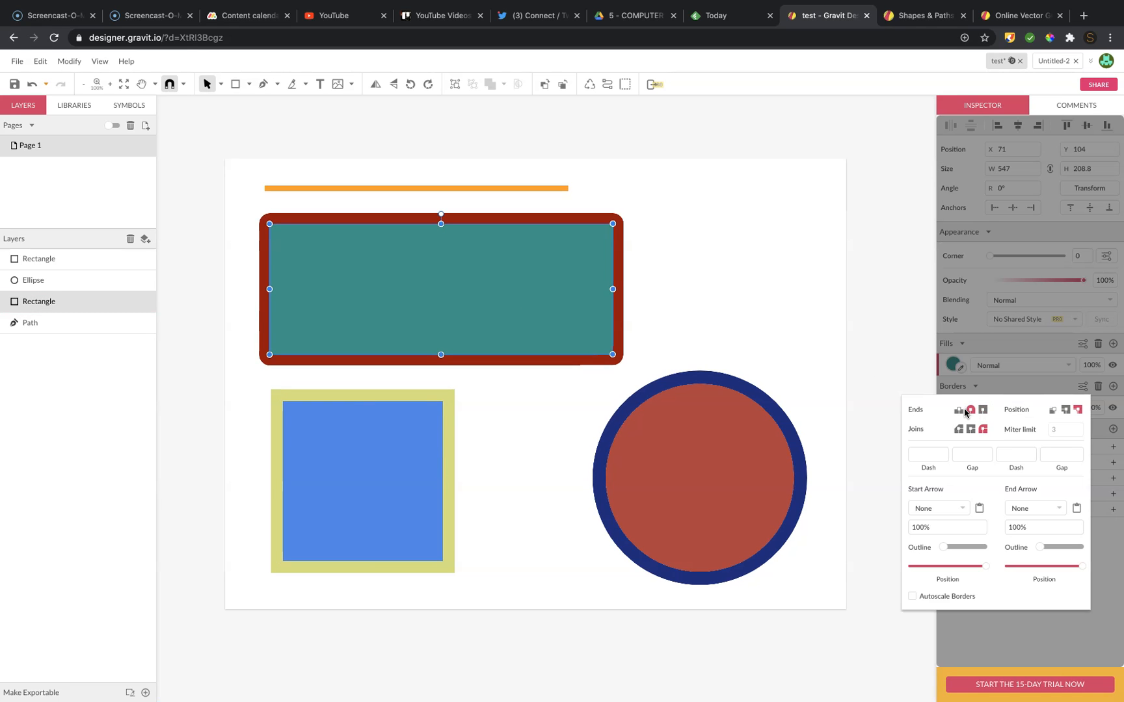
pyautogui.click(400, 467)
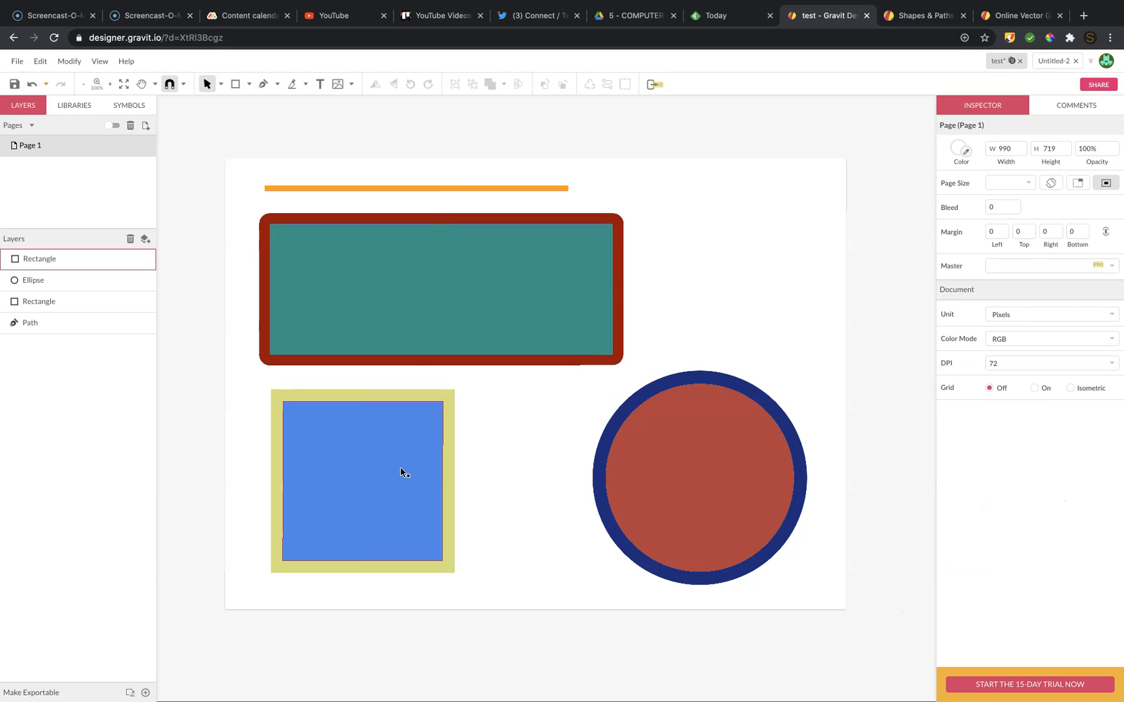
pyautogui.click(464, 451)
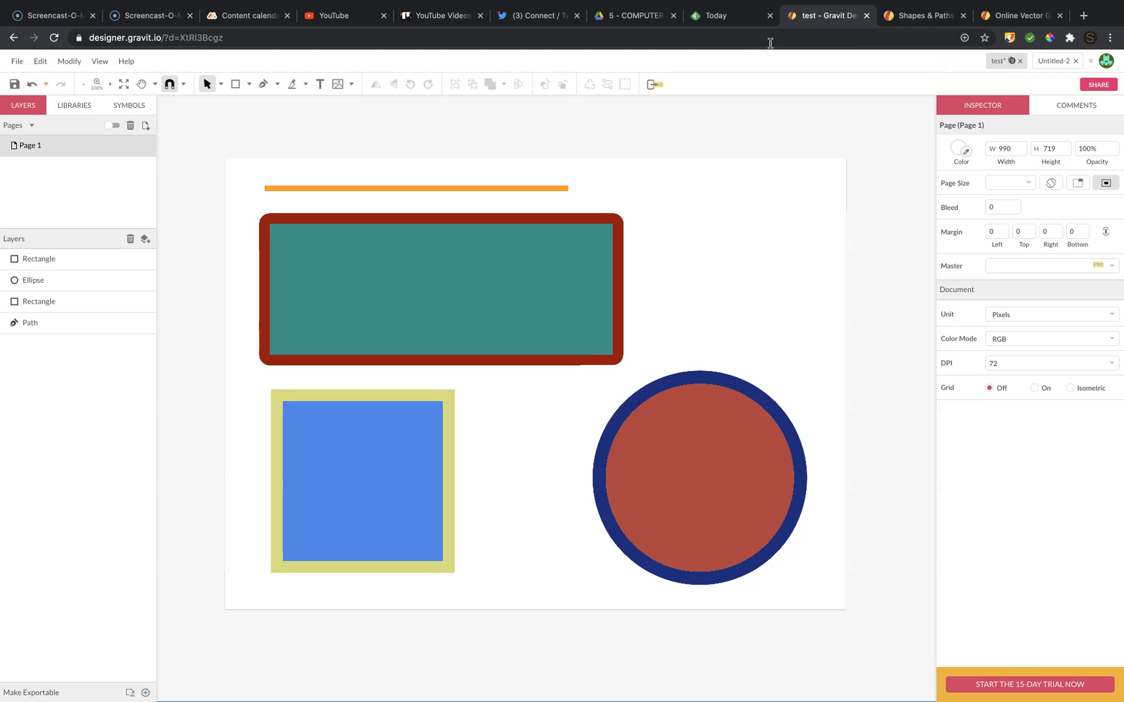
# Examine the export formats available for the design, including PNG, JPEG, SVG and PDF, without exporting
pyautogui.click(16, 62)
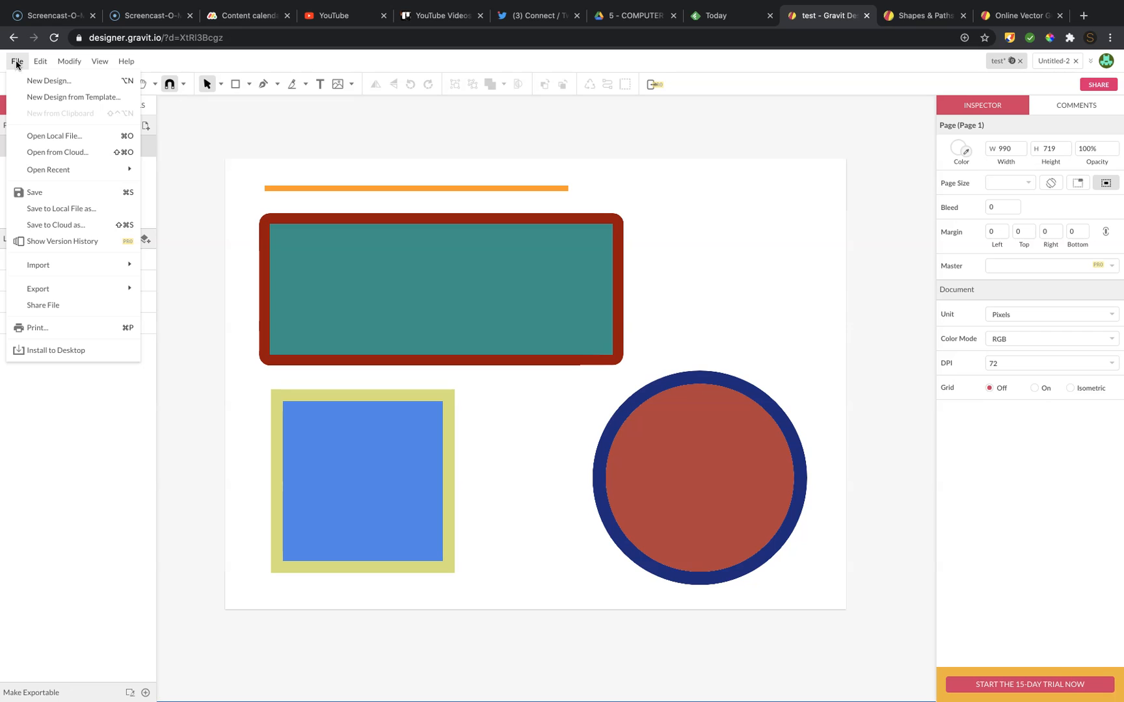
pyautogui.moveTo(65, 291)
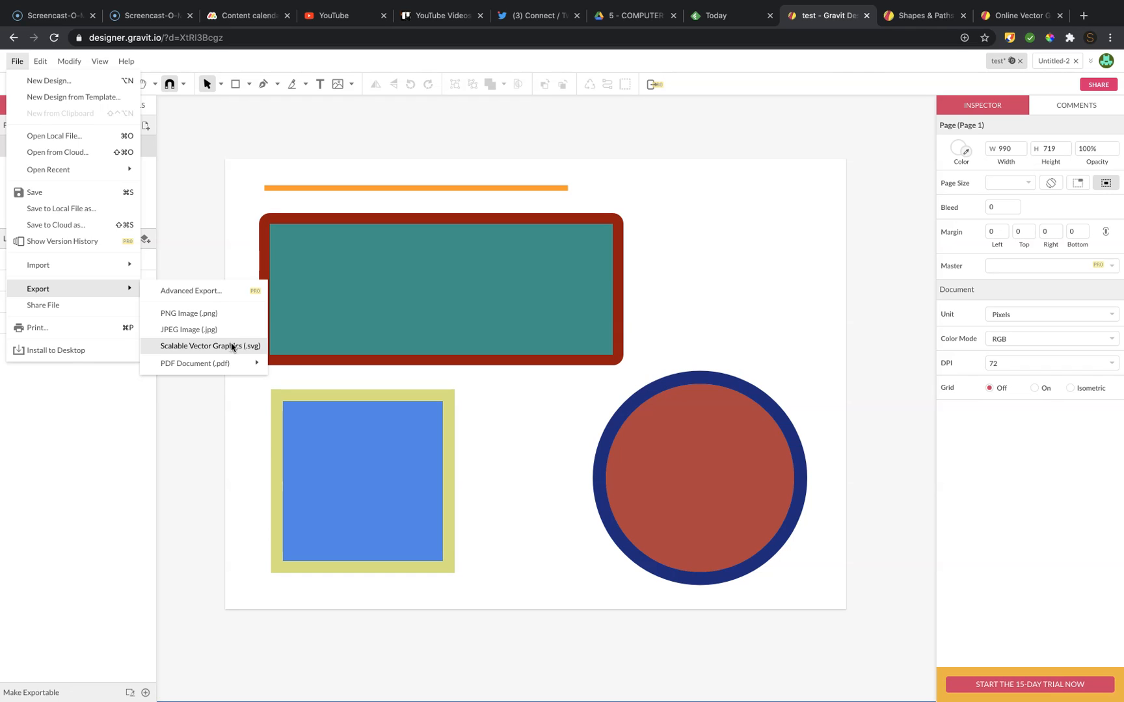
pyautogui.moveTo(231, 362)
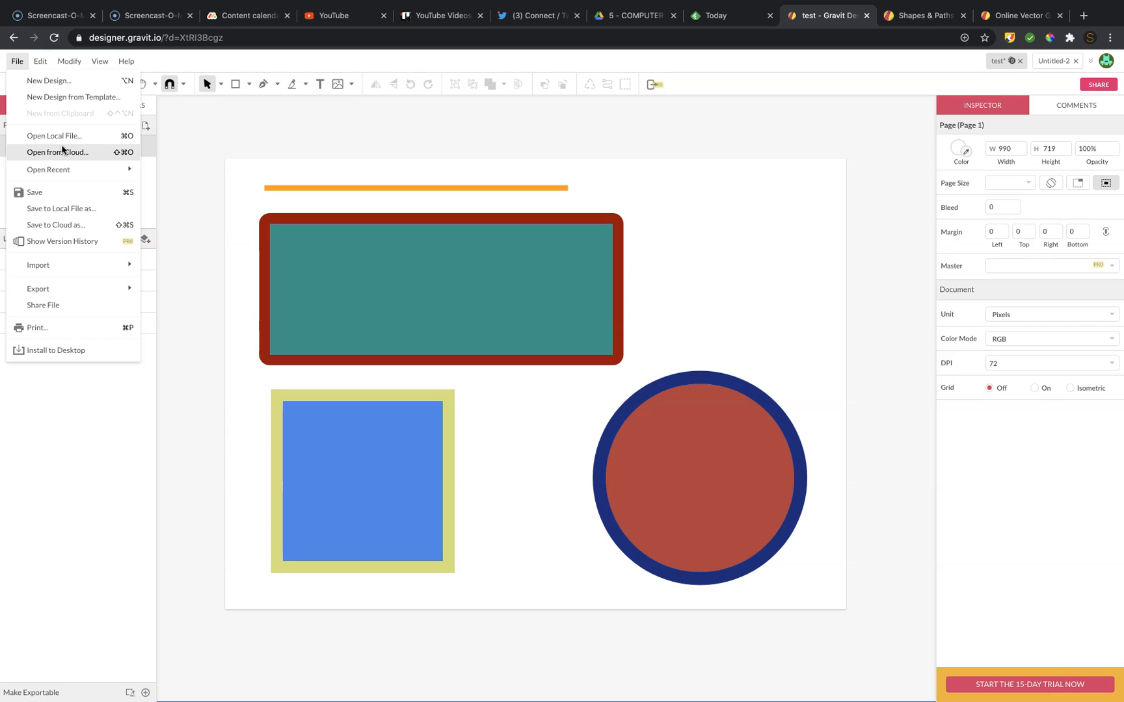
pyautogui.click(281, 142)
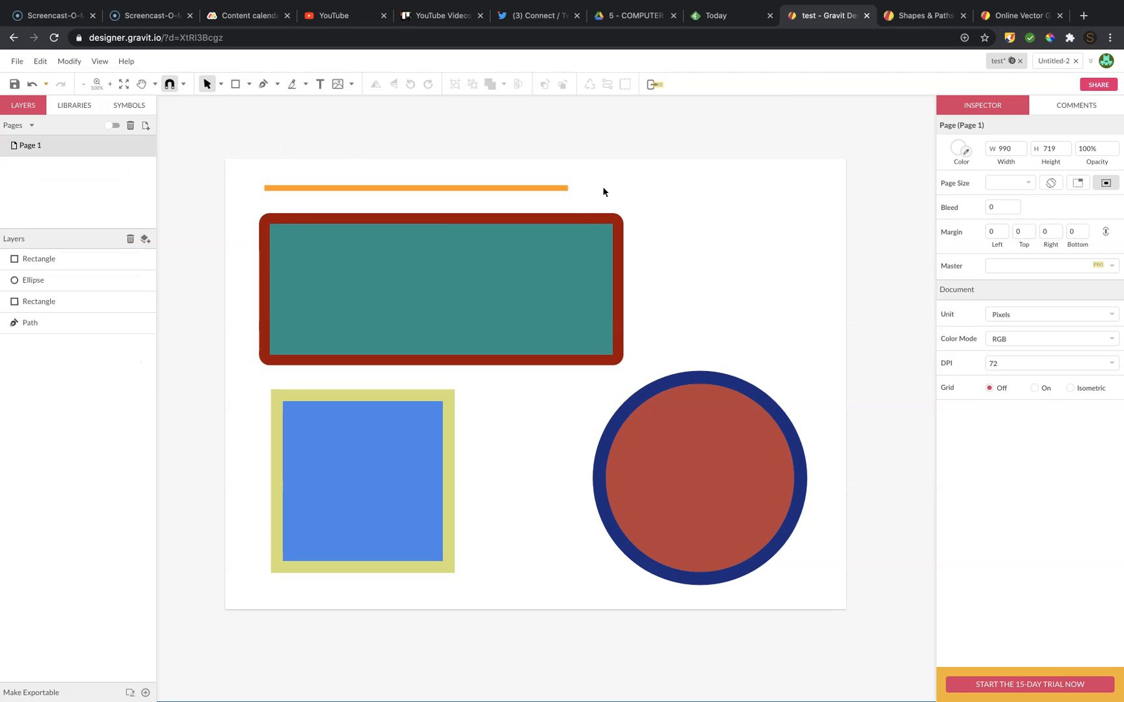